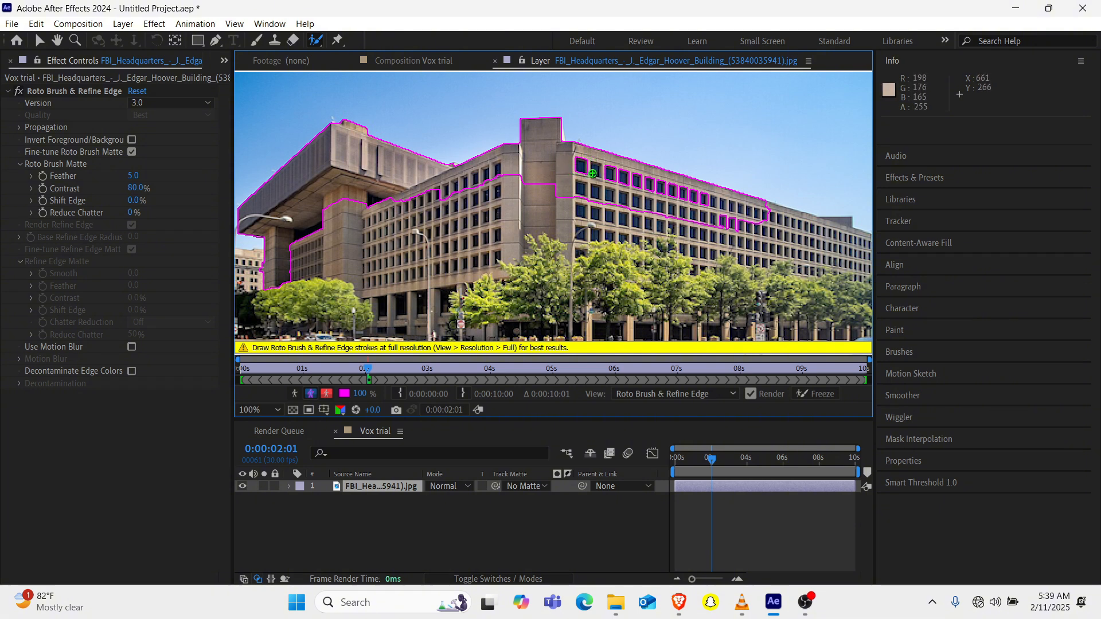
# Extend the Roto Brush selection along the building's upper right wing to its far end and touch up the central tower.
pyautogui.moveTo(592, 172)
pyautogui.mouseDown()
pyautogui.moveTo(715, 217)
pyautogui.moveTo(840, 242)
pyautogui.mouseUp()
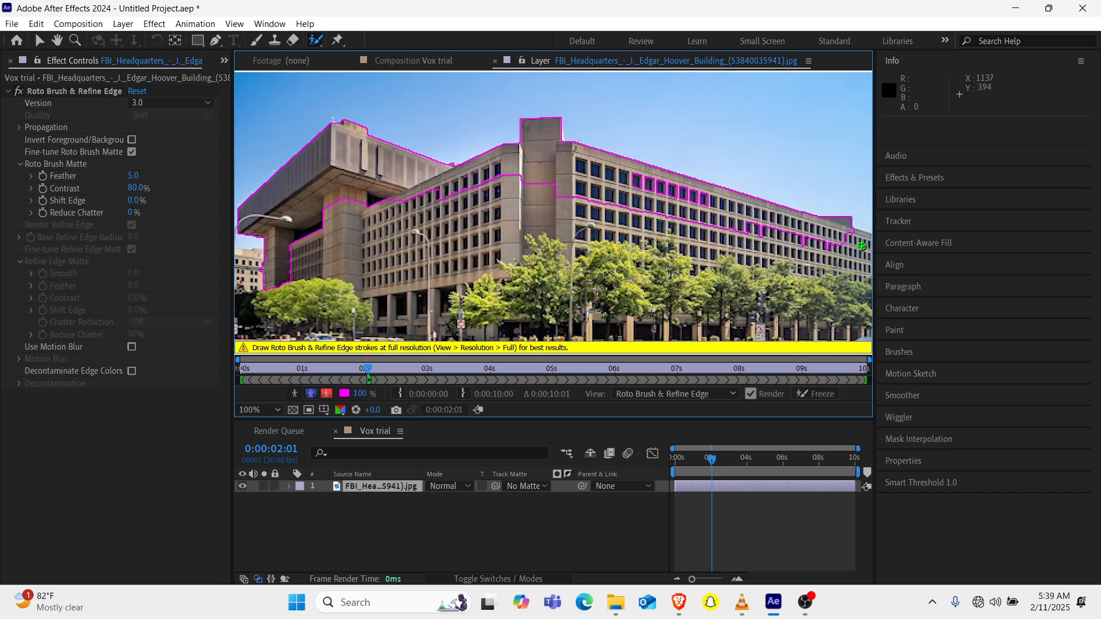
pyautogui.press(',')
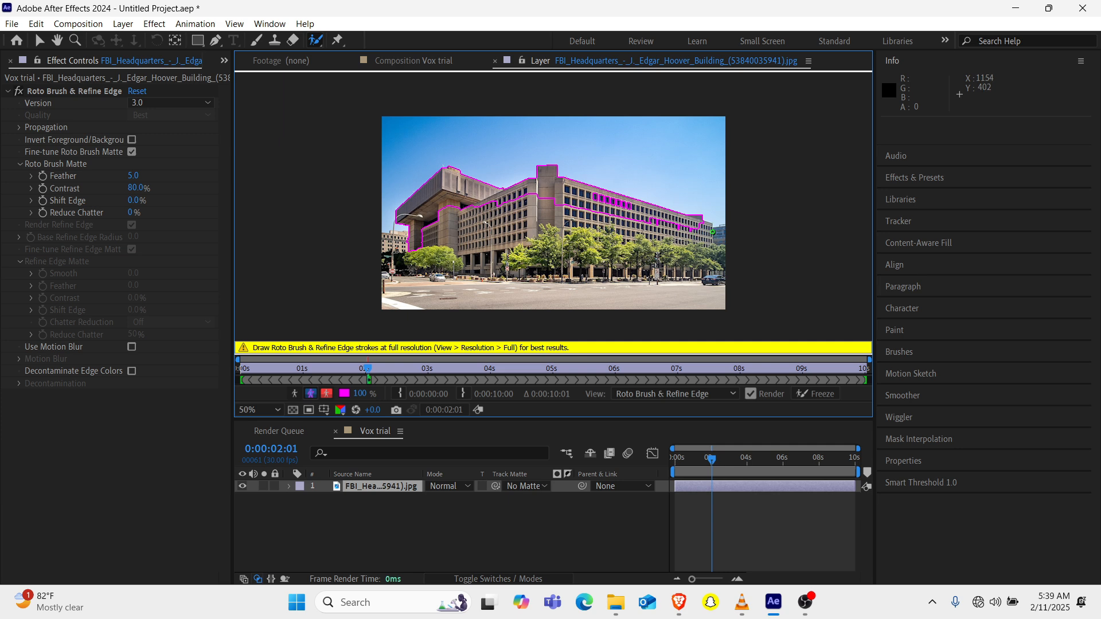
pyautogui.moveTo(681, 228); pyautogui.dragTo(681, 227)
pyautogui.press('.')
pyautogui.press('.')
pyautogui.press(',')
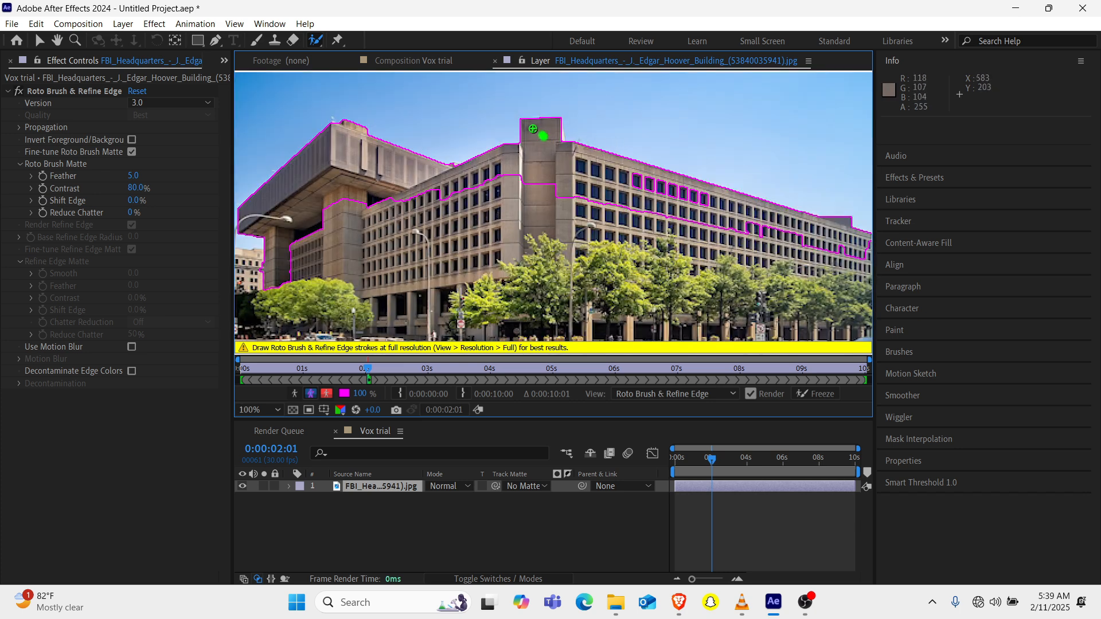
pyautogui.moveTo(533, 128); pyautogui.dragTo(533, 125)
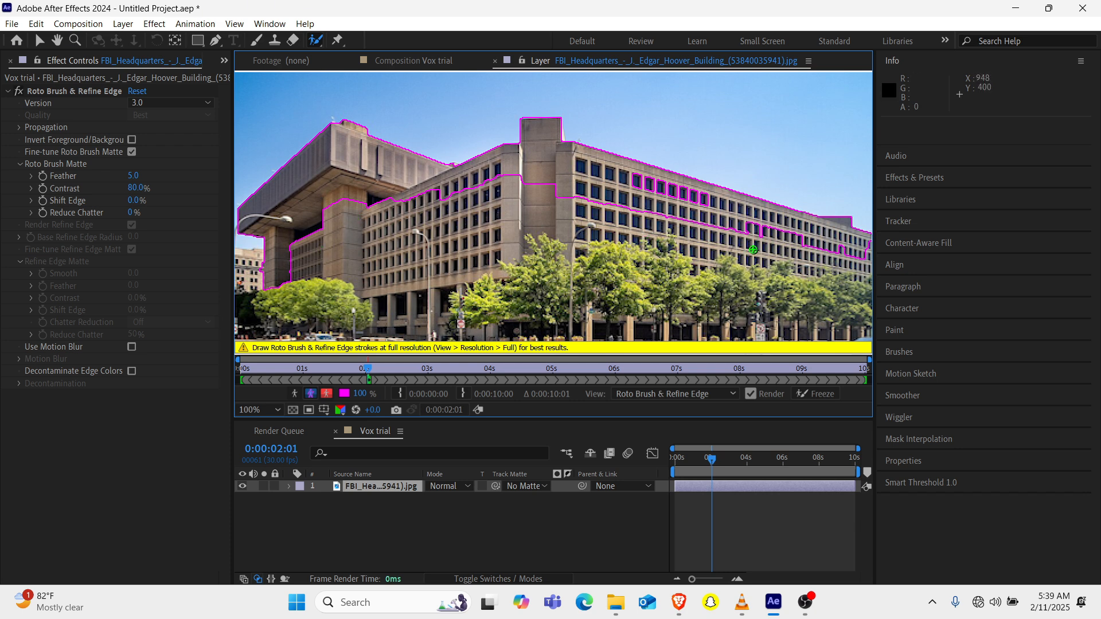
# Examine the Roto Brush outline across the whole building, including the far end of the right wing.
pyautogui.scroll(-1, 753, 250)
pyautogui.scroll(1, 751, 247)
pyautogui.scroll(-1, 799, 250)
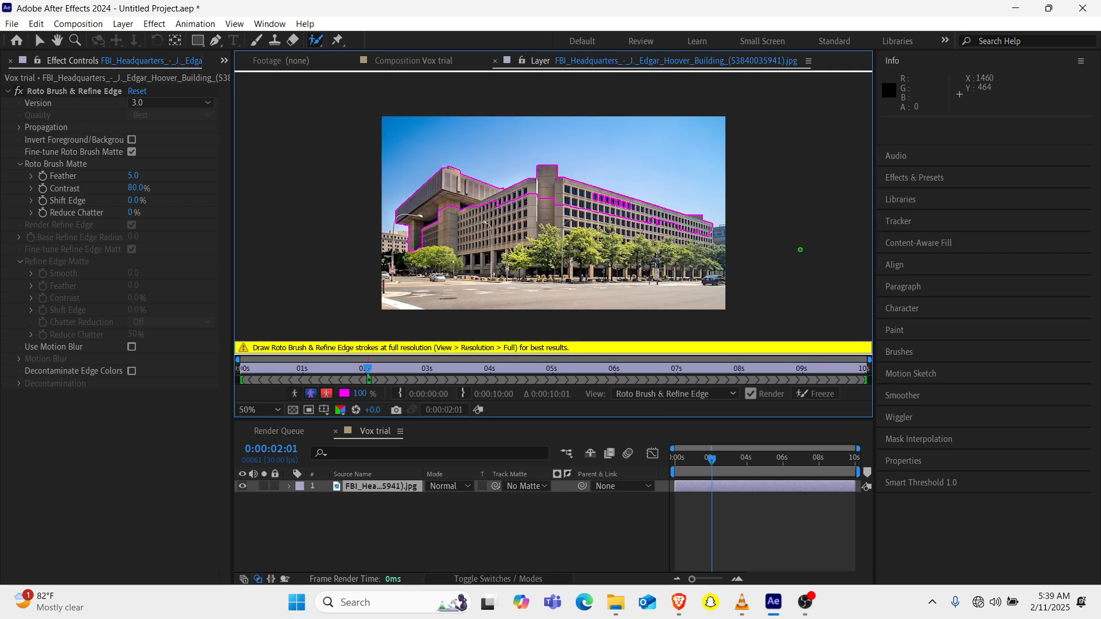
pyautogui.scroll(6, 717, 234)
pyautogui.scroll(-4, 718, 234)
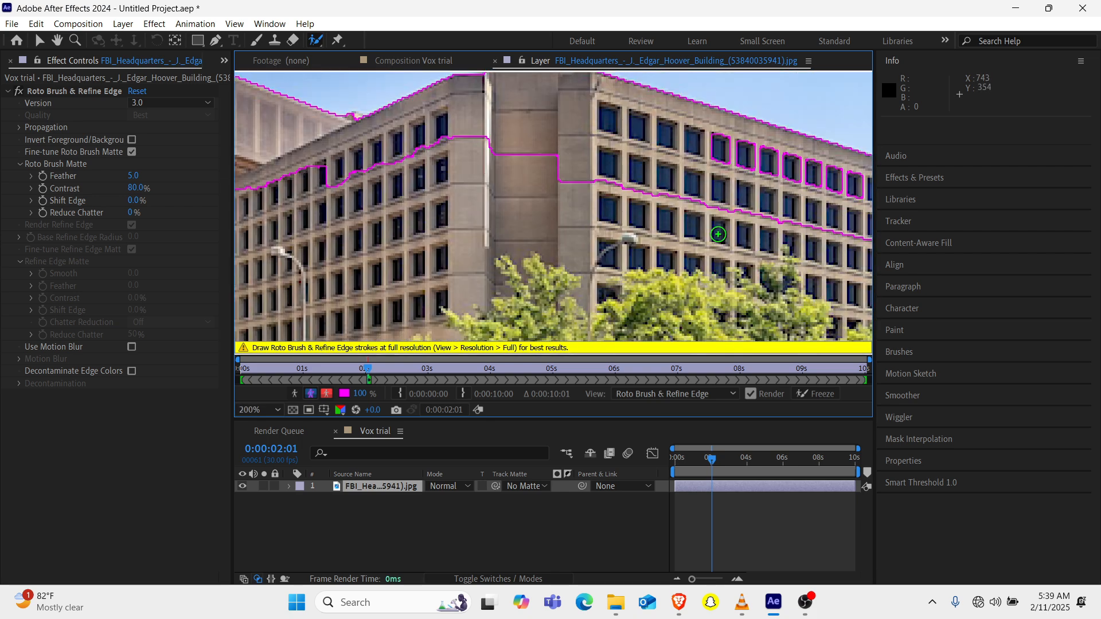
pyautogui.press('h')
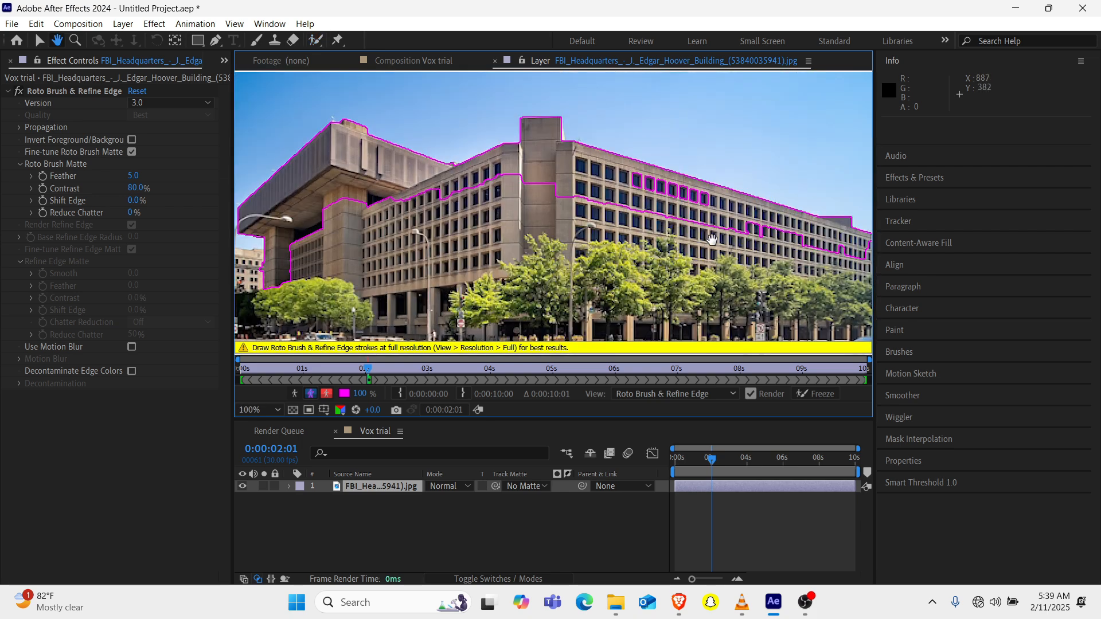
pyautogui.moveTo(717, 234); pyautogui.dragTo(519, 279)
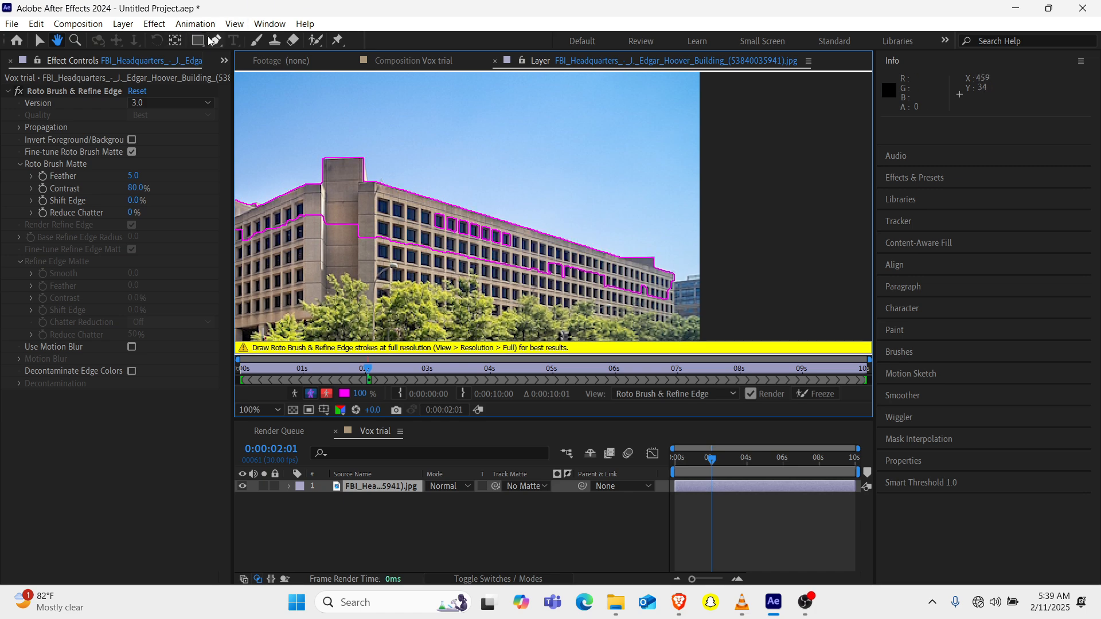
pyautogui.click(316, 40)
pyautogui.scroll(-1, 338, 114)
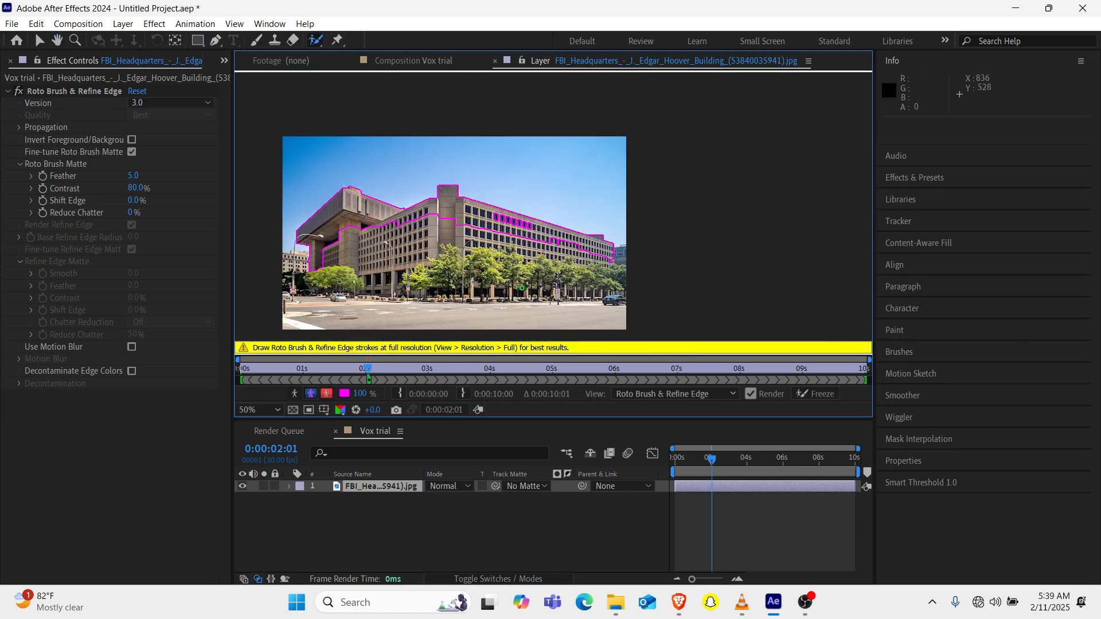
pyautogui.scroll(1, 345, 251)
pyautogui.press('h')
pyautogui.moveTo(345, 252); pyautogui.dragTo(562, 195)
pyautogui.scroll(-1, 562, 196)
pyautogui.scroll(1, 561, 195)
# Freeze the Roto Brush propagation and return to the Vox trial composition with the Selection tool active.
pyautogui.click(814, 394)
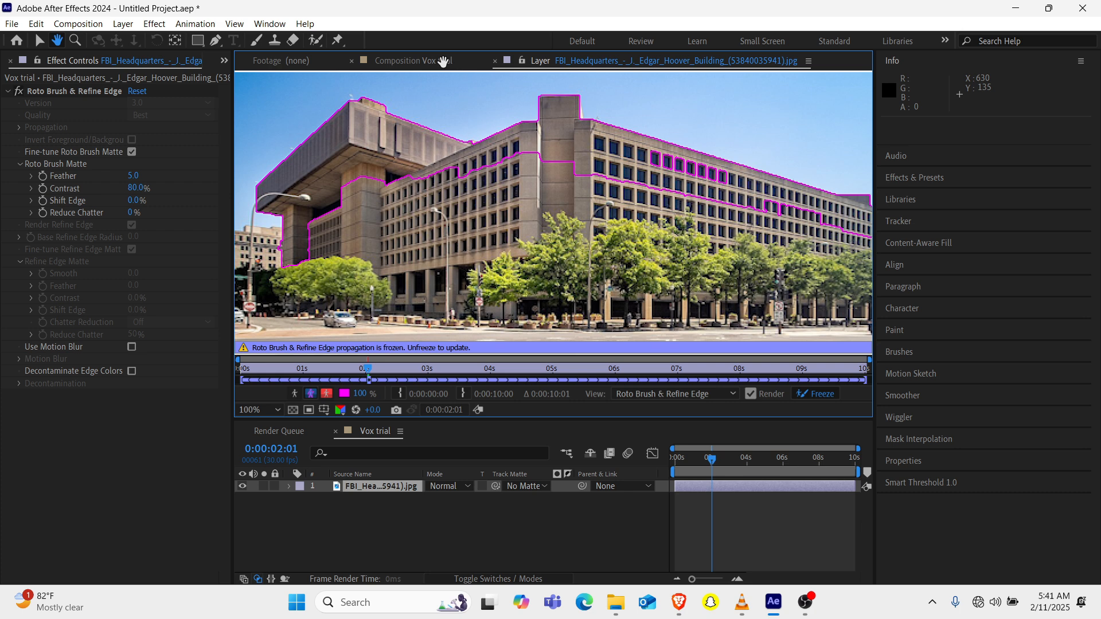
pyautogui.press('v')
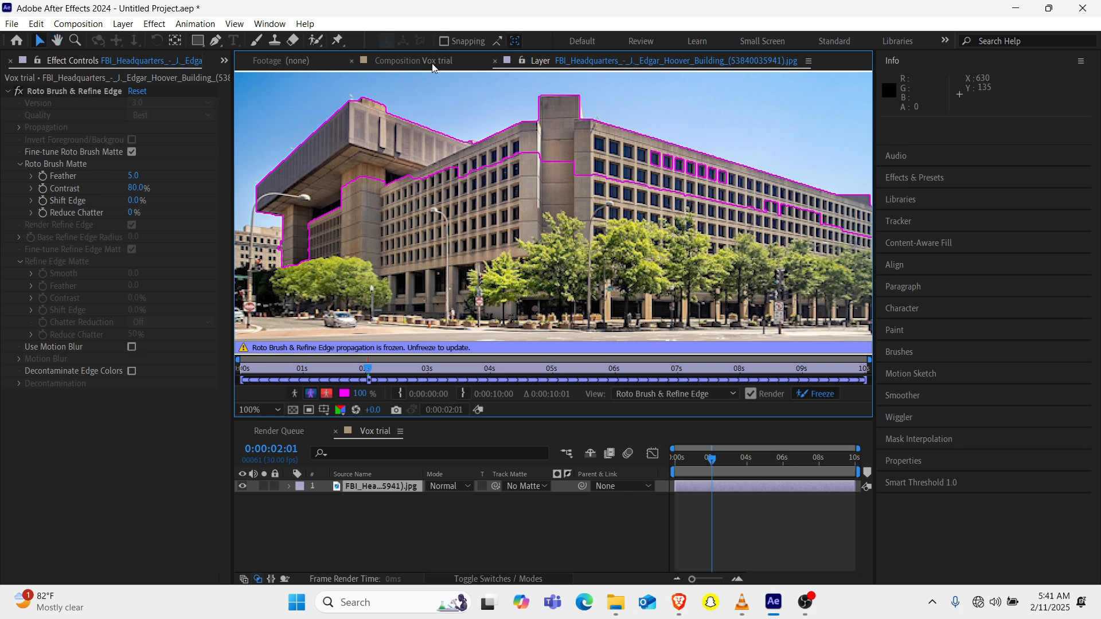
pyautogui.click(432, 63)
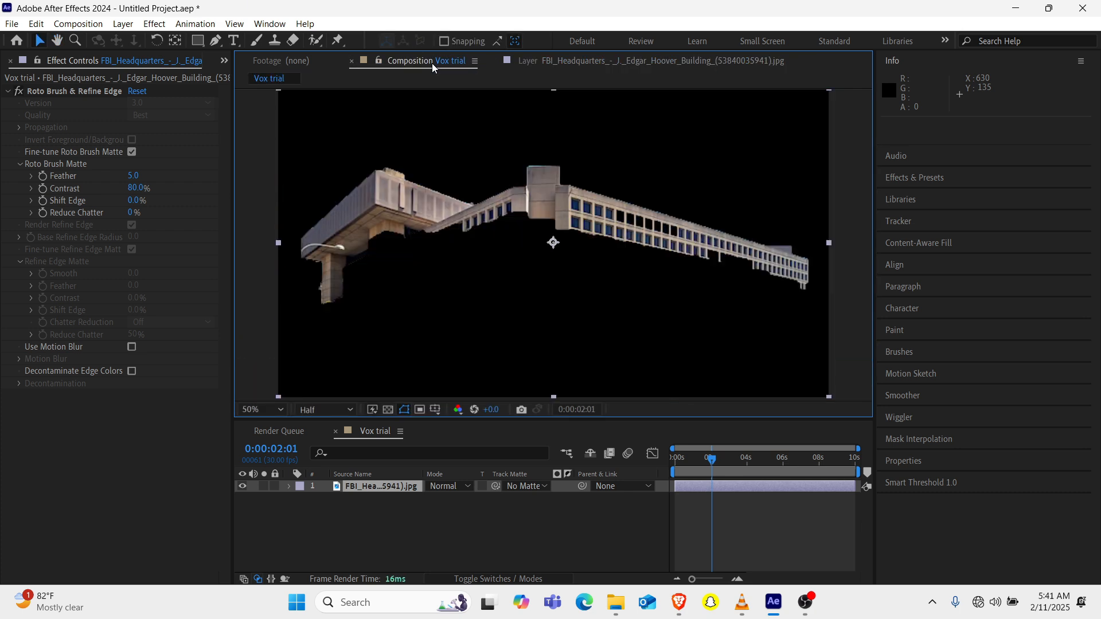
# Duplicate the building image layer and delete the Roto Brush & Refine Edge effect from the lower copy only.
pyautogui.click(403, 486)
pyautogui.hotkey('ctrl', 'd')
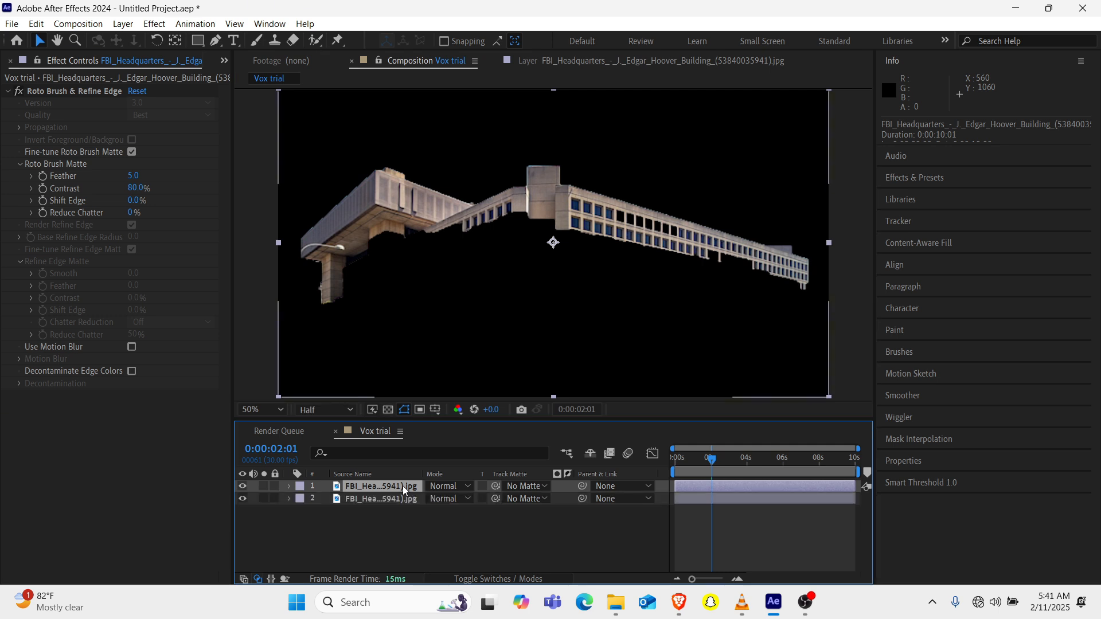
pyautogui.click(383, 497)
pyautogui.hotkey('ctrl', 'z')
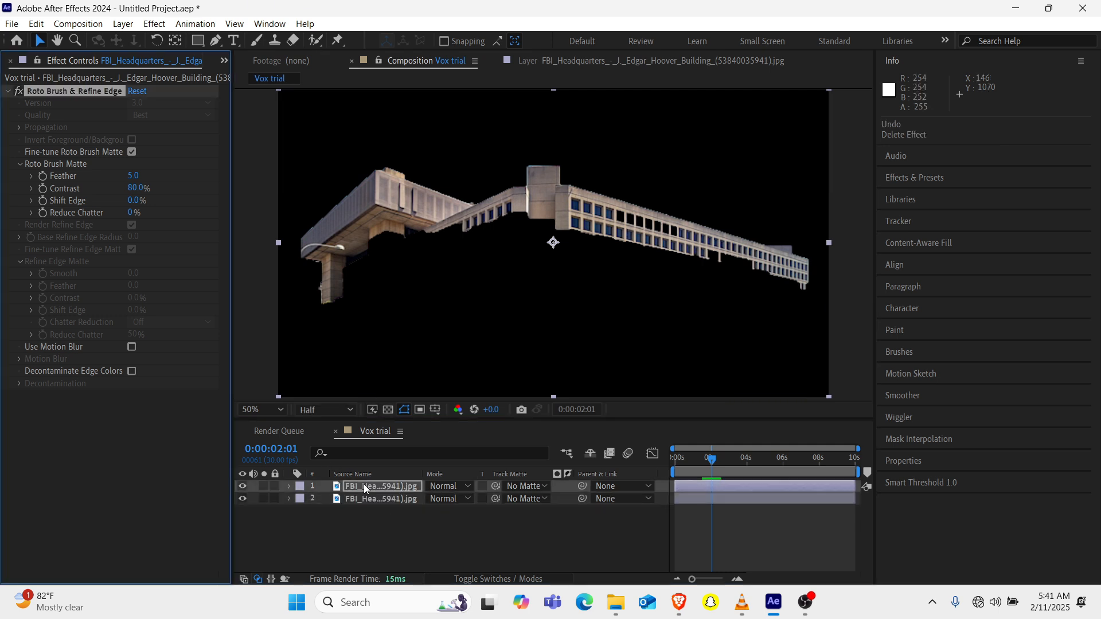
pyautogui.click(387, 503)
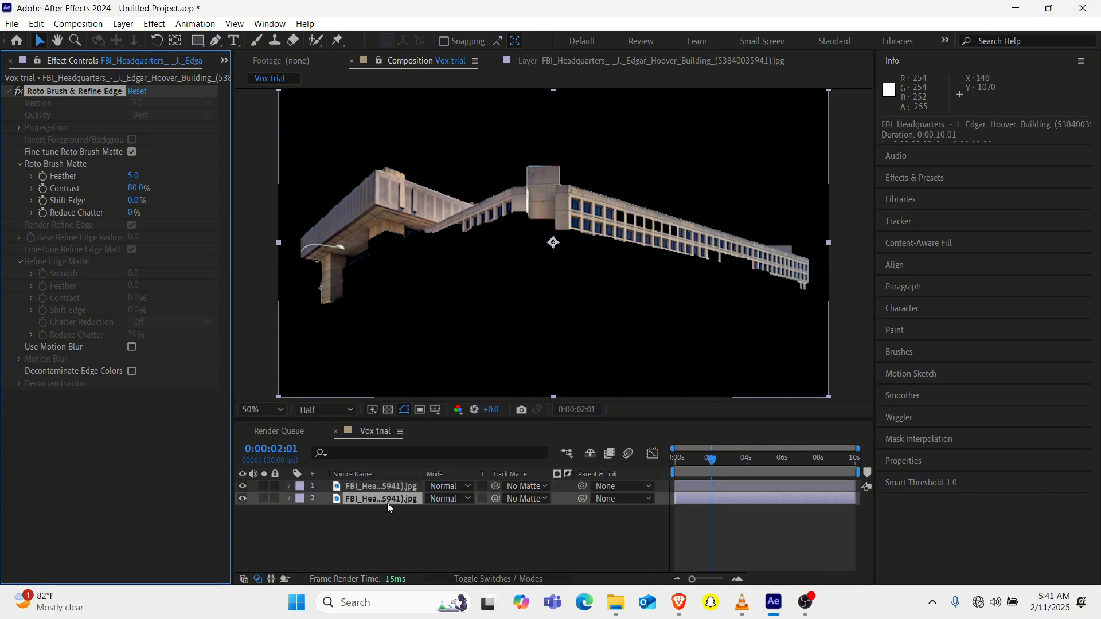
pyautogui.click(61, 90)
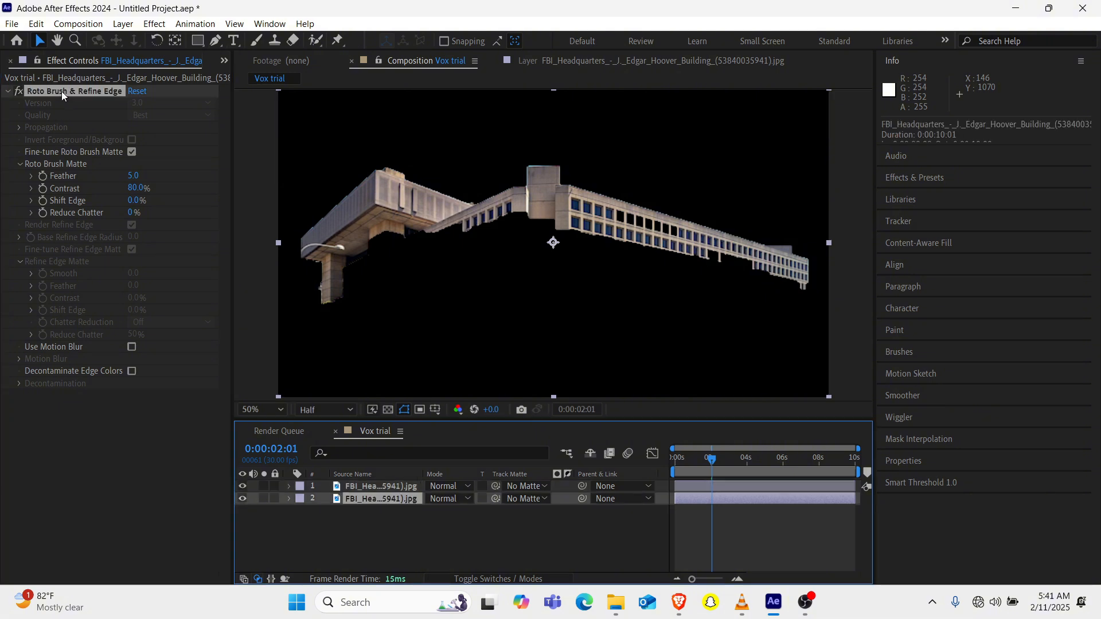
pyautogui.press('Delete')
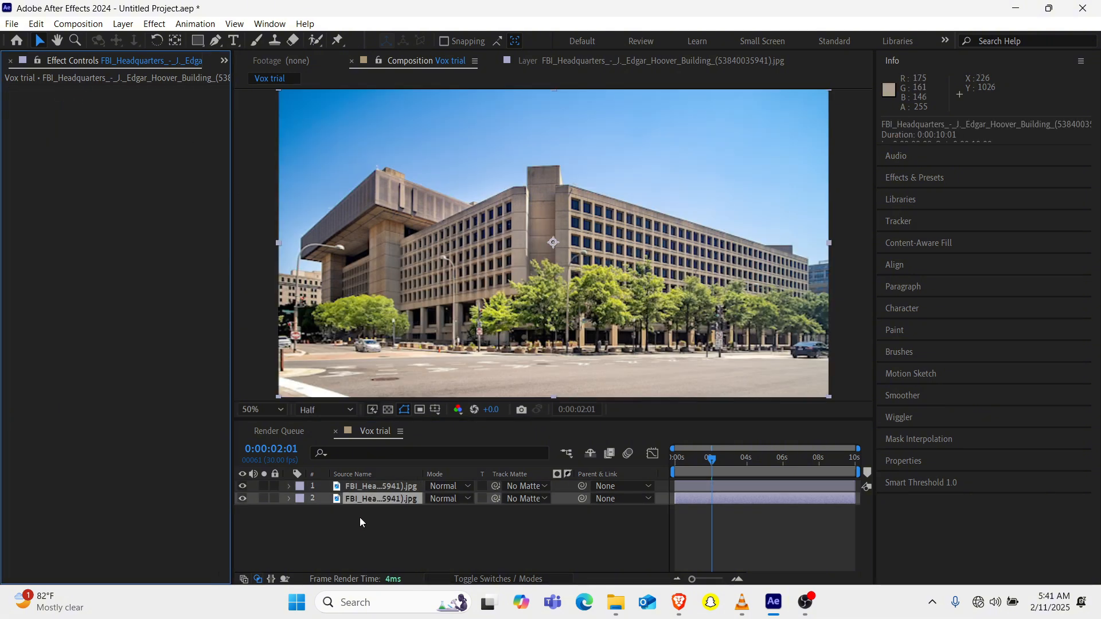
# Auto-trace the alpha channel of the upper, cut-out building layer for the current frame, applying the masks to a new layer.
pyautogui.click(358, 485)
pyautogui.click(123, 23)
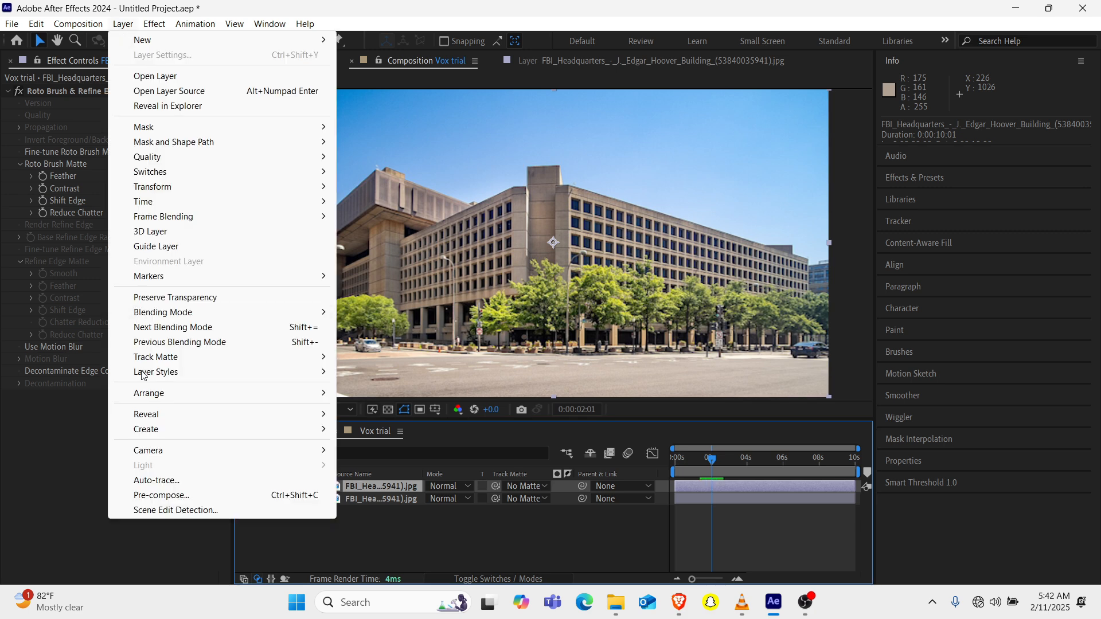
pyautogui.click(147, 480)
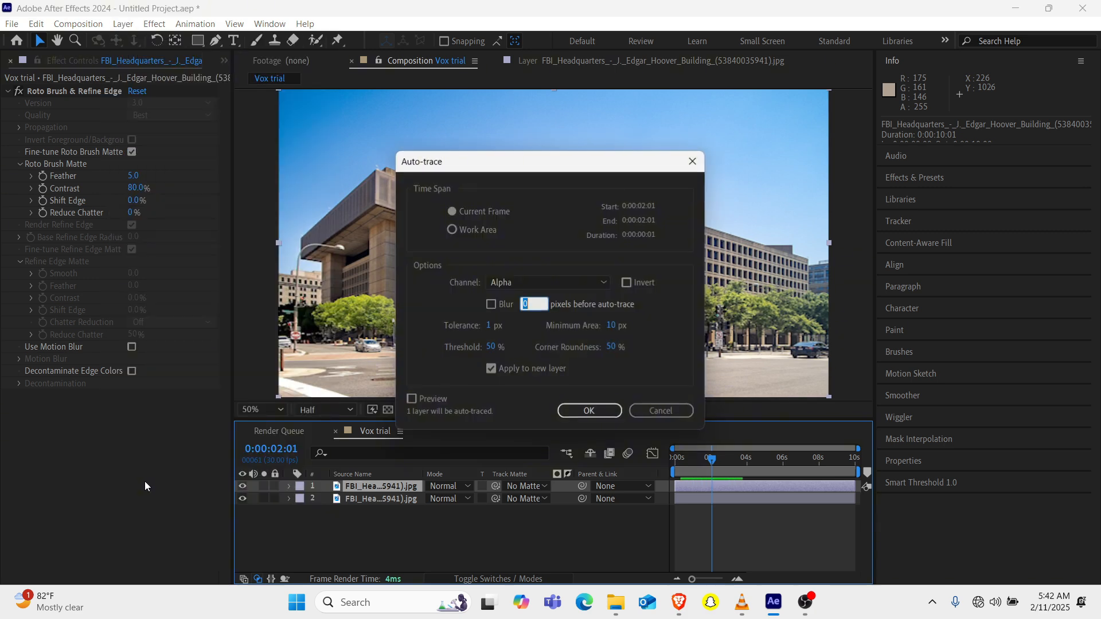
pyautogui.click(602, 408)
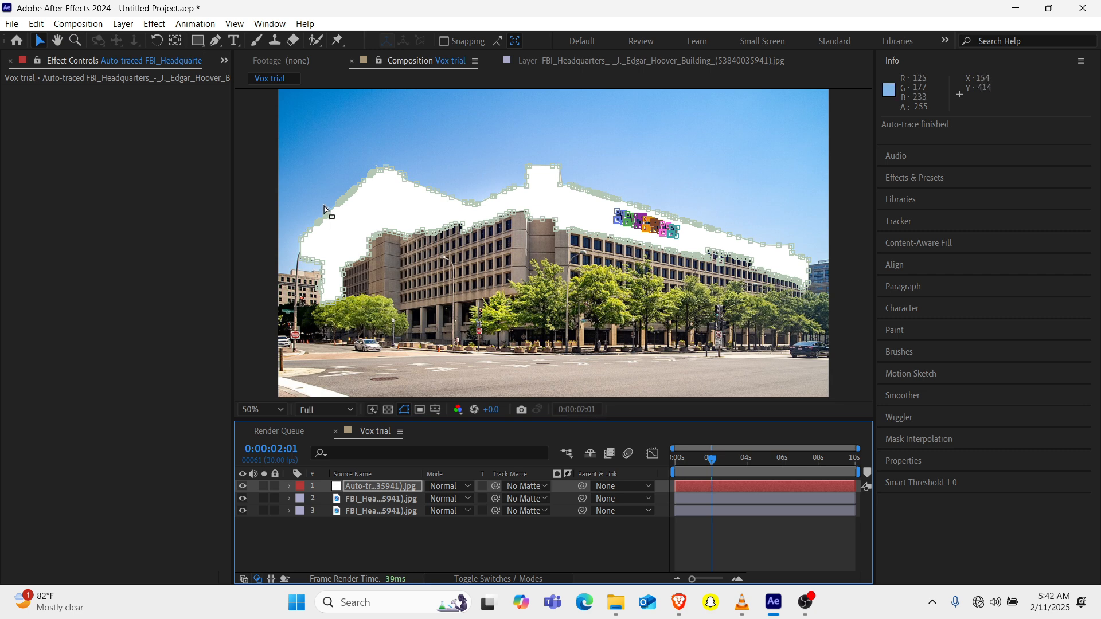
# Apply the Stroke effect to the auto-traced layer and make it use all masks.
pyautogui.hotkey('ctrl', 'space')
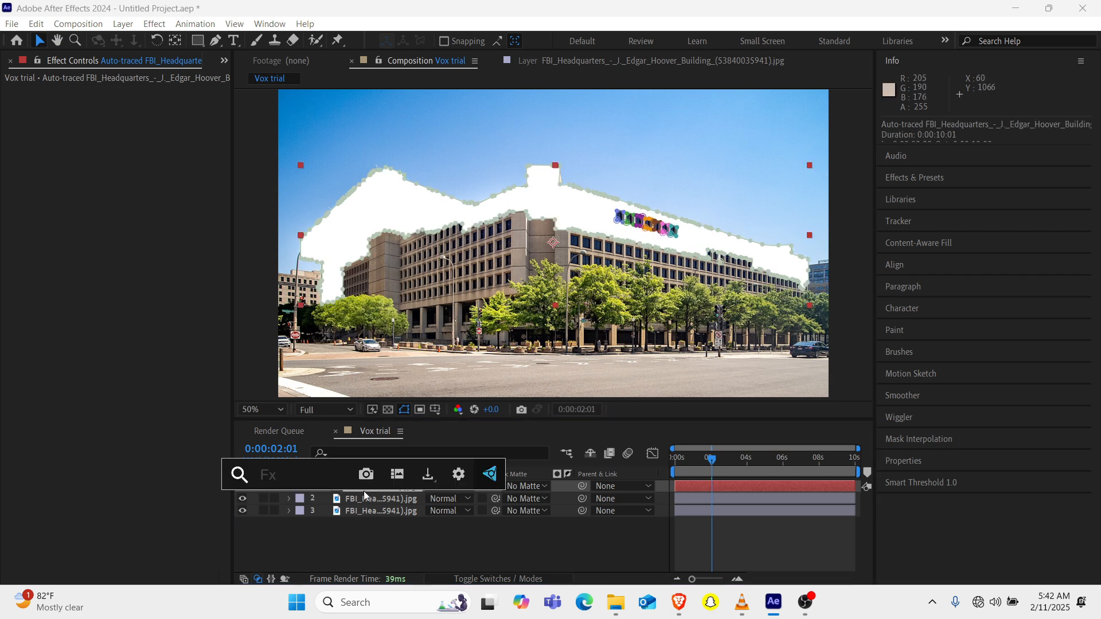
pyautogui.write('stro')
pyautogui.press('Down')
pyautogui.press('Return')
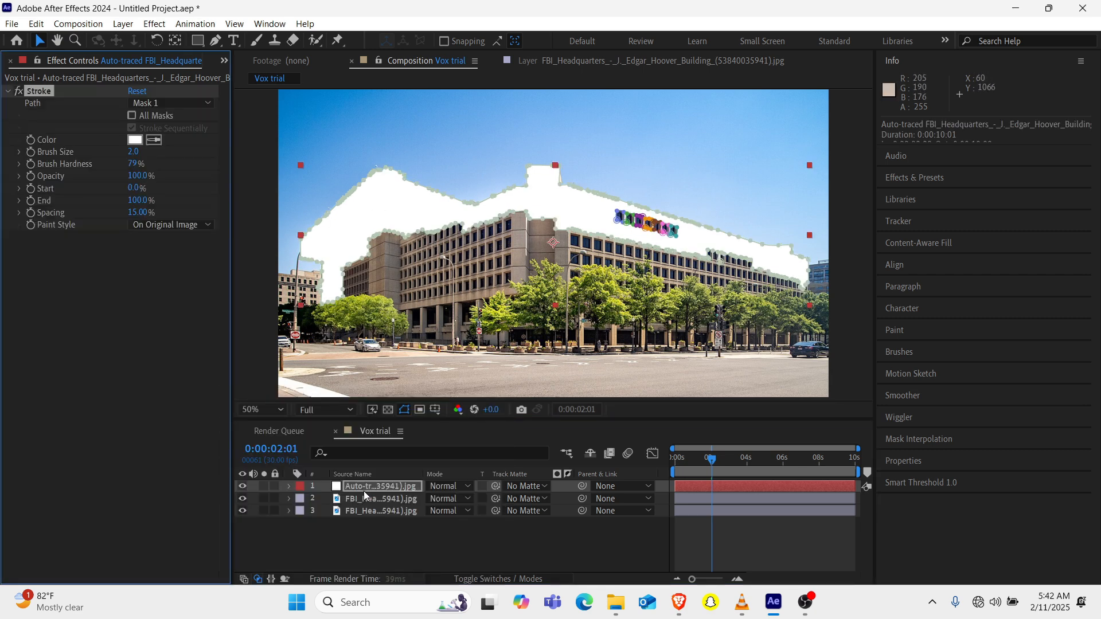
pyautogui.click(132, 116)
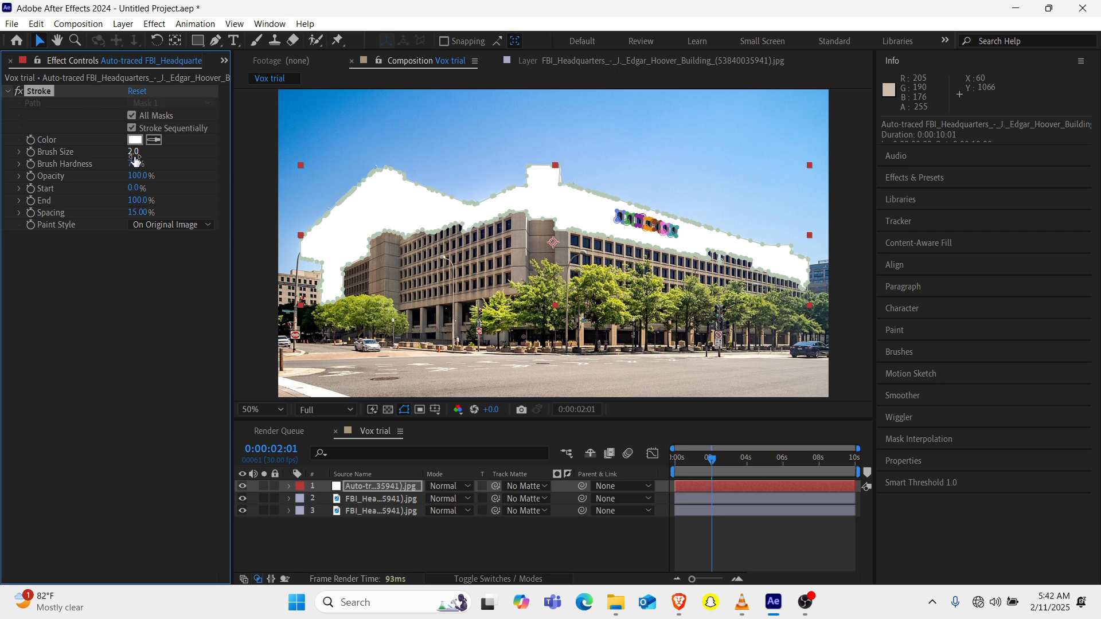
# Set the stroke's color to black (000000), its paint style to On Transparent and its brush size to 5.0.
pyautogui.click(134, 141)
pyautogui.moveTo(169, 461); pyautogui.dragTo(30, 560)
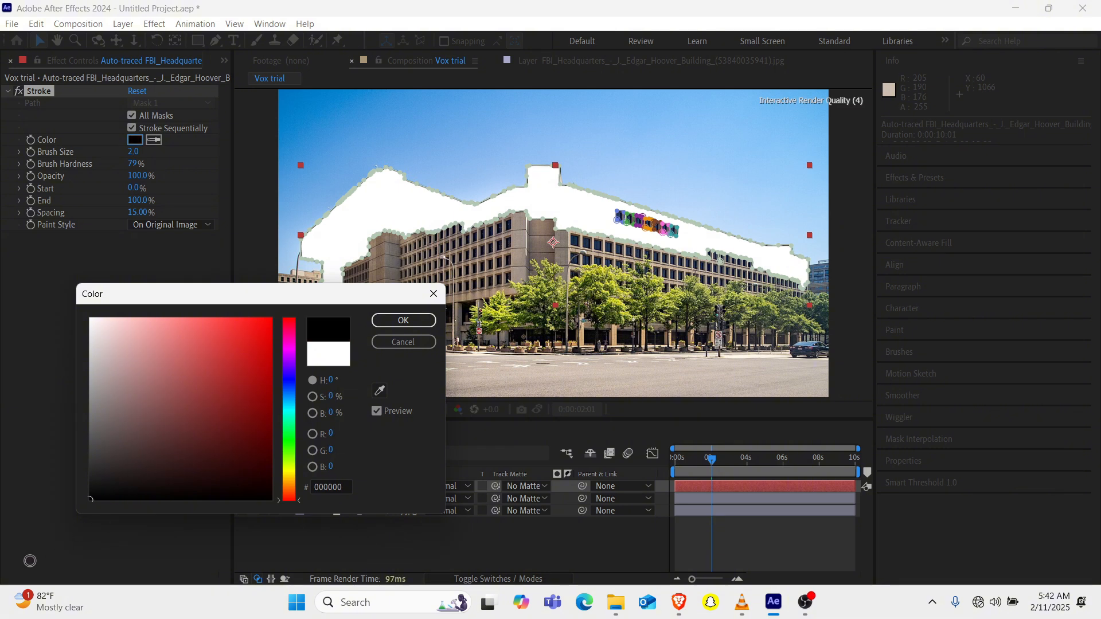
pyautogui.click(410, 319)
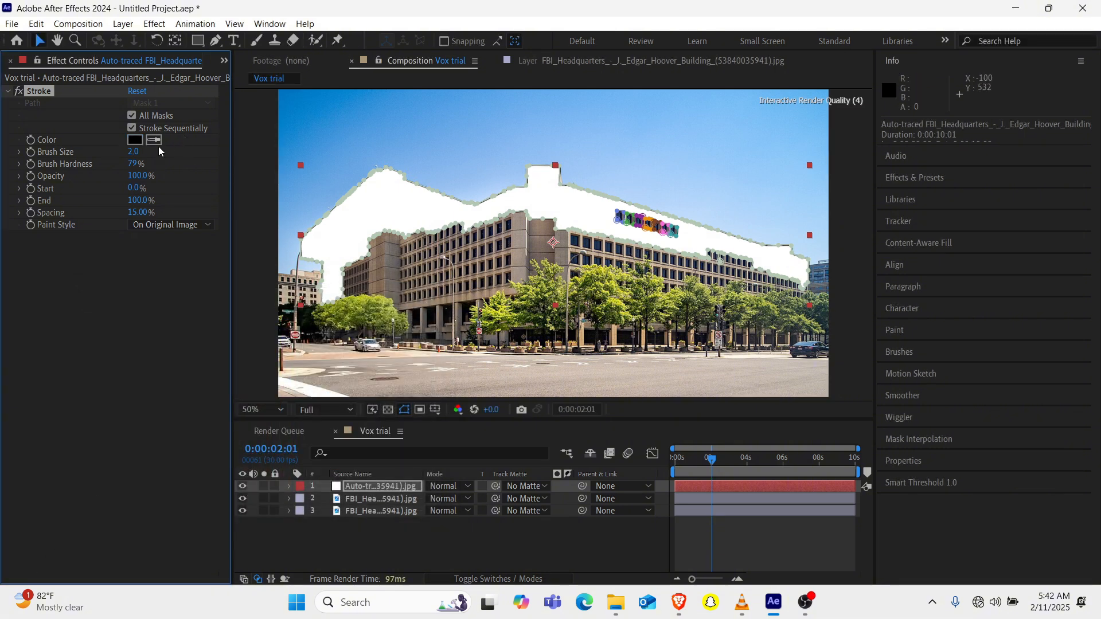
pyautogui.click(163, 227)
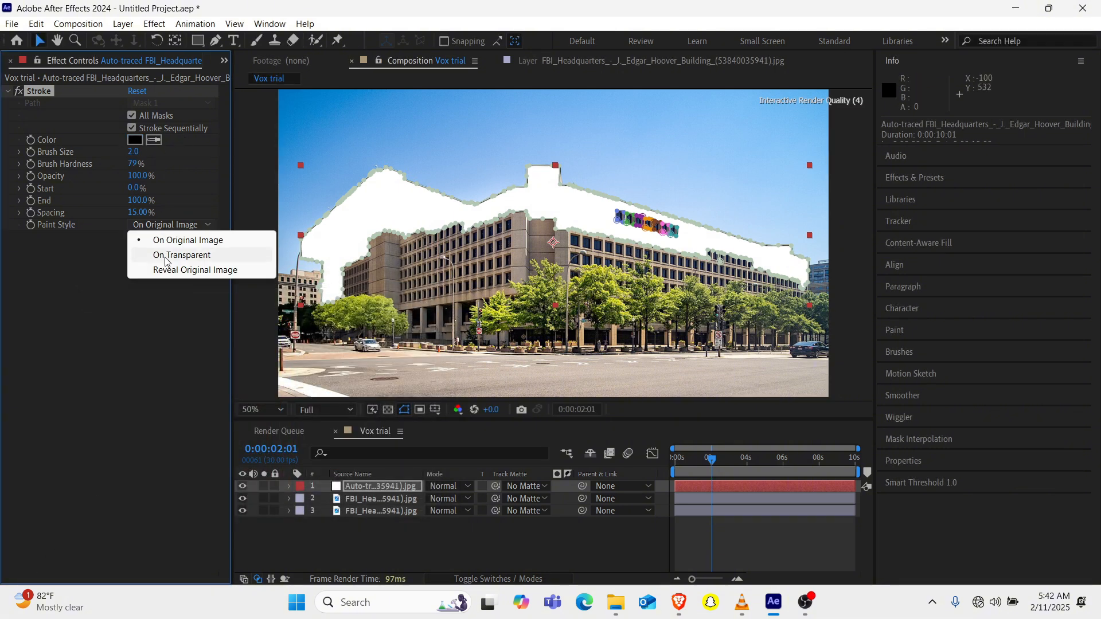
pyautogui.click(154, 253)
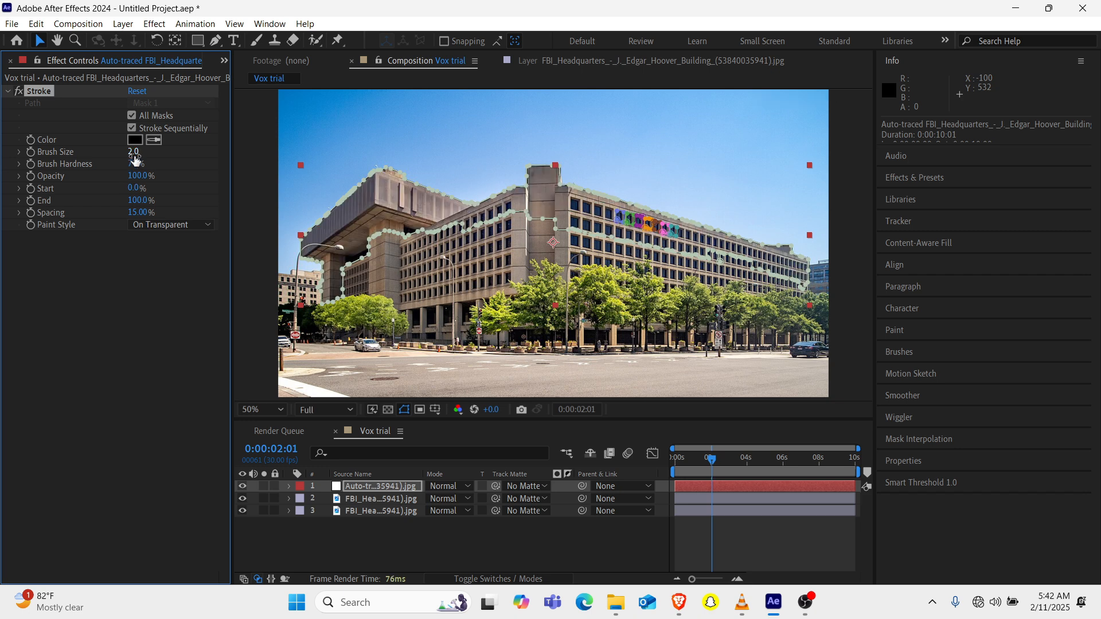
pyautogui.moveTo(133, 153); pyautogui.dragTo(157, 155)
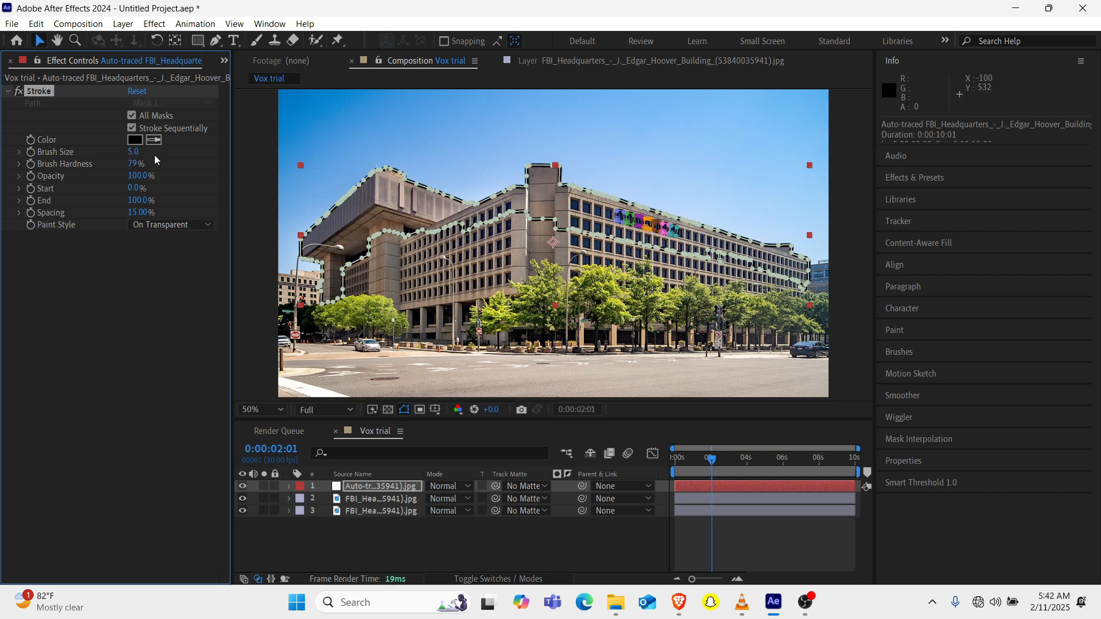
# Keyframe the stroke's End value from 0% at 0:00:00:00 to 100% at 0:00:02:25.
pyautogui.moveTo(146, 206); pyautogui.dragTo(30, 213)
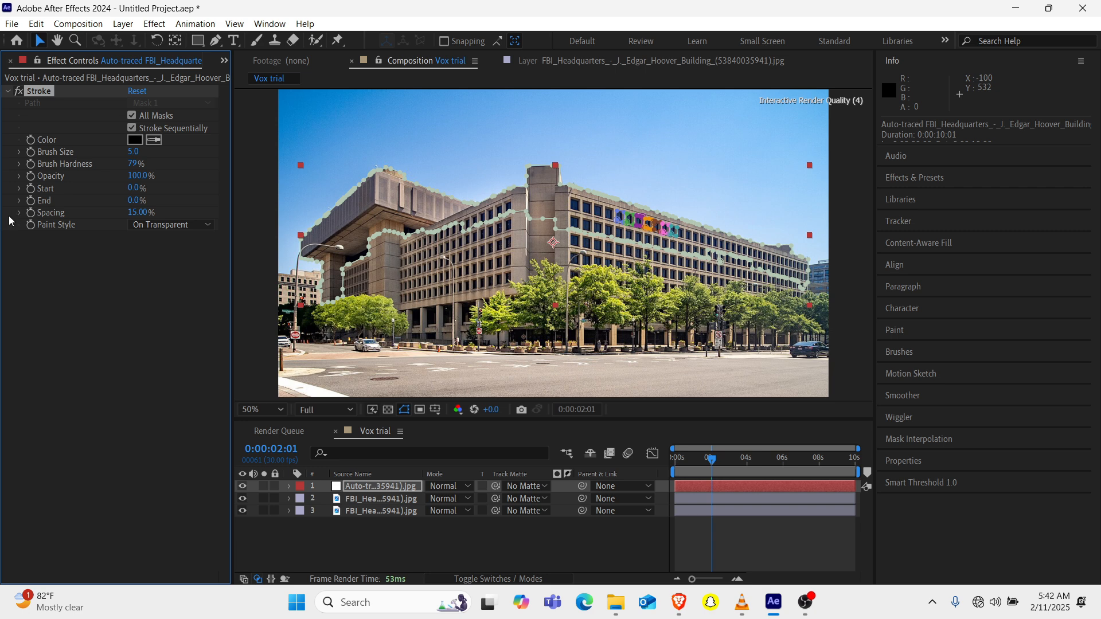
pyautogui.click(673, 460)
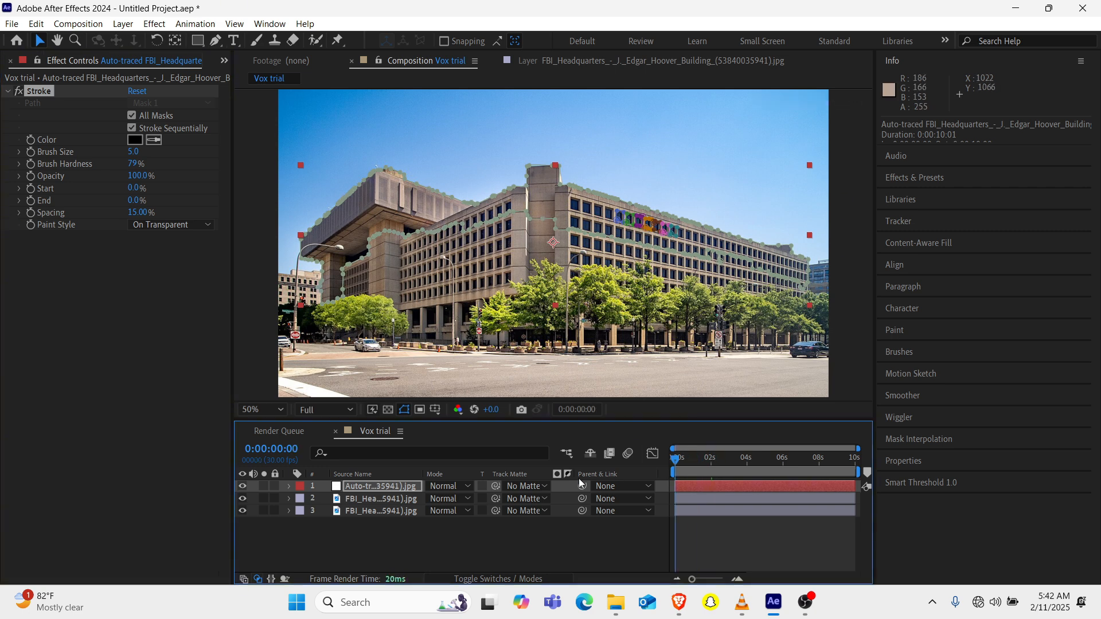
pyautogui.click(32, 201)
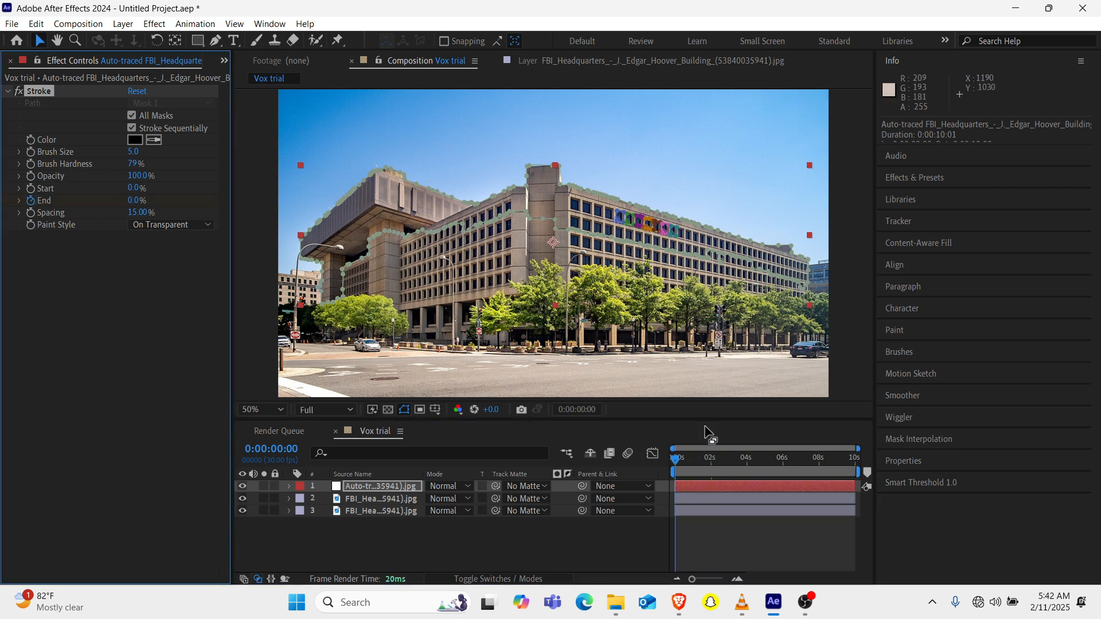
pyautogui.click(726, 465)
pyautogui.moveTo(134, 200); pyautogui.dragTo(218, 199)
# Apply the Flow easing curve 0.86, 0.23, 0.12, 0.72 to both Stroke End keyframes of the auto-traced layer.
pyautogui.click(225, 58)
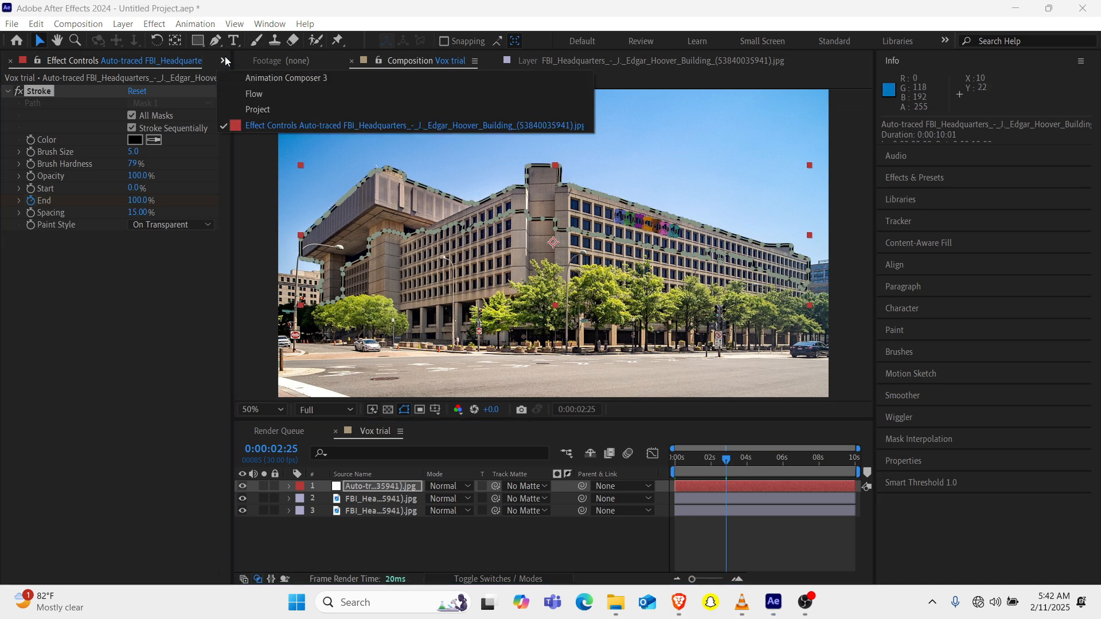
pyautogui.click(259, 94)
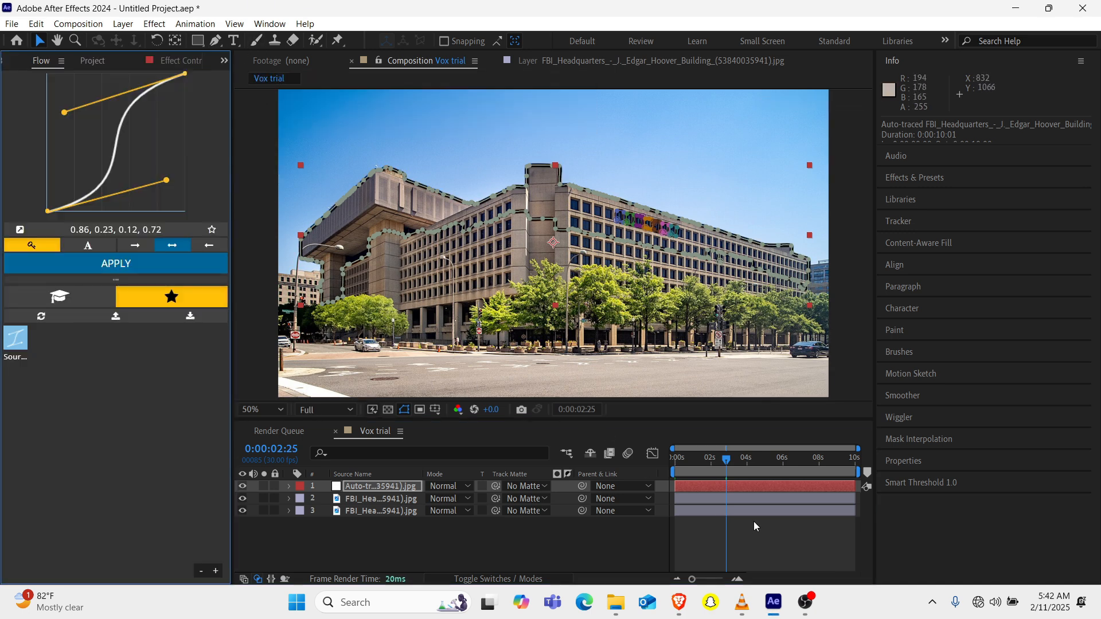
pyautogui.click(356, 487)
pyautogui.press('m')
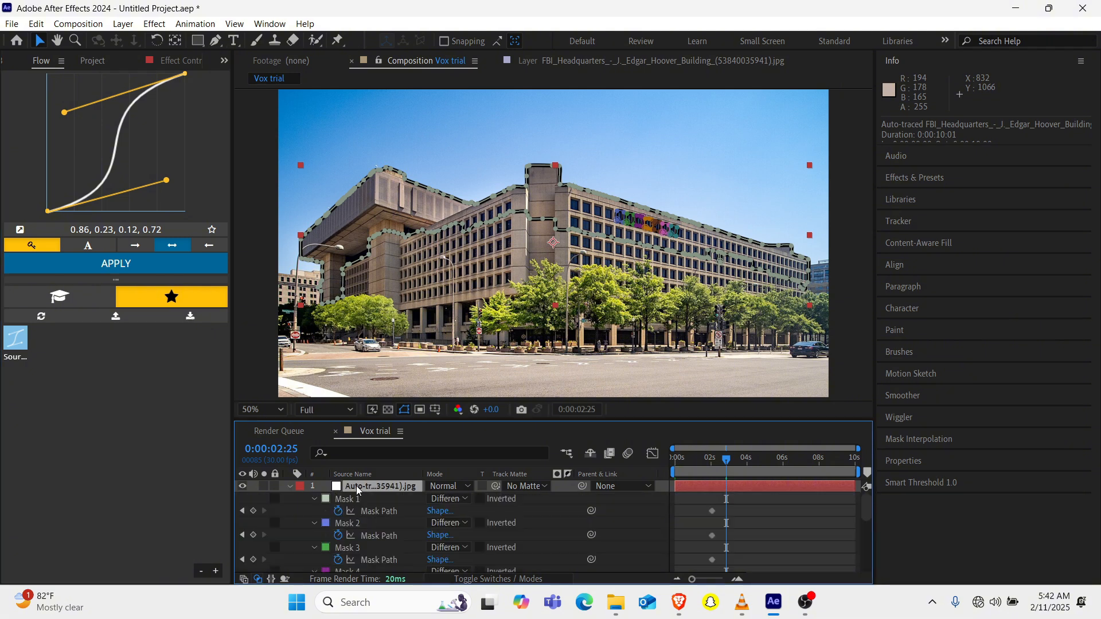
pyautogui.scroll(-5, 745, 524)
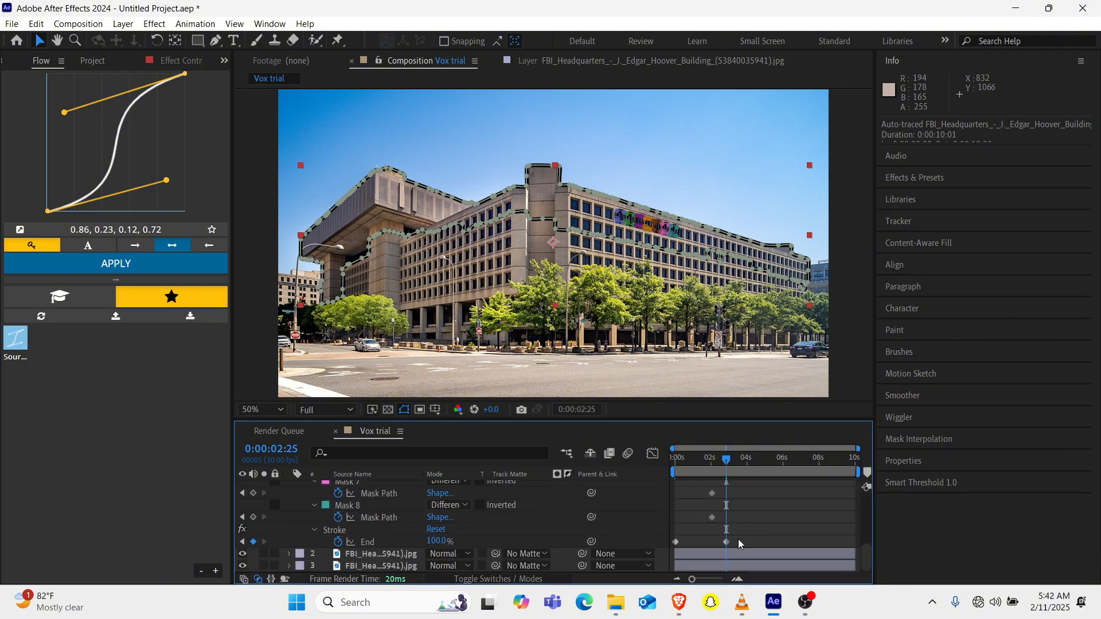
pyautogui.moveTo(738, 539); pyautogui.dragTo(655, 542)
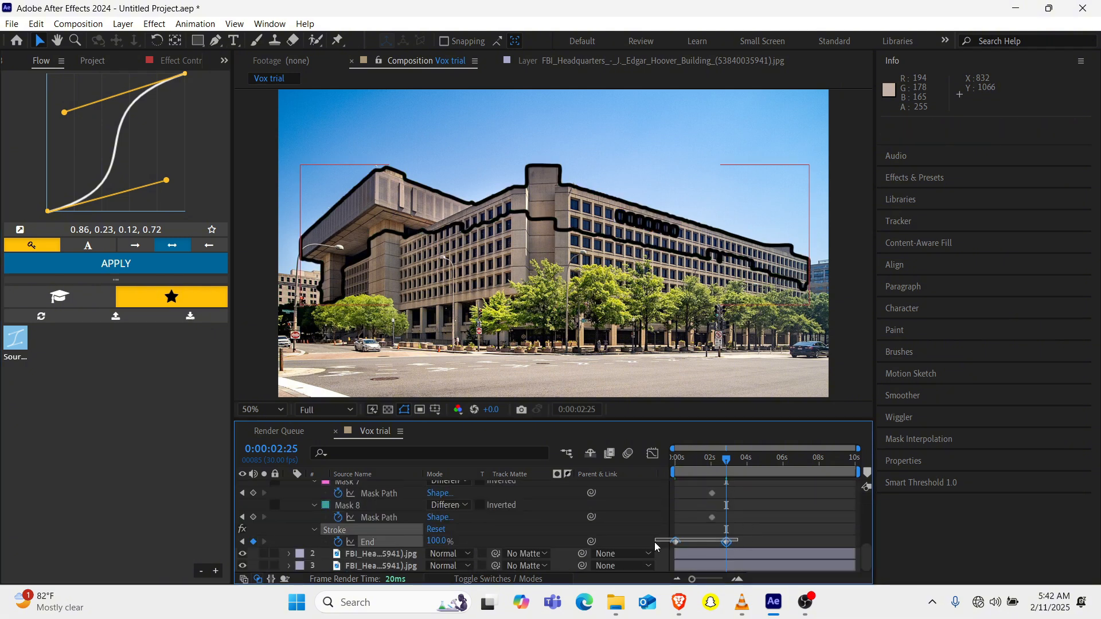
pyautogui.click(185, 264)
pyautogui.scroll(4, 375, 512)
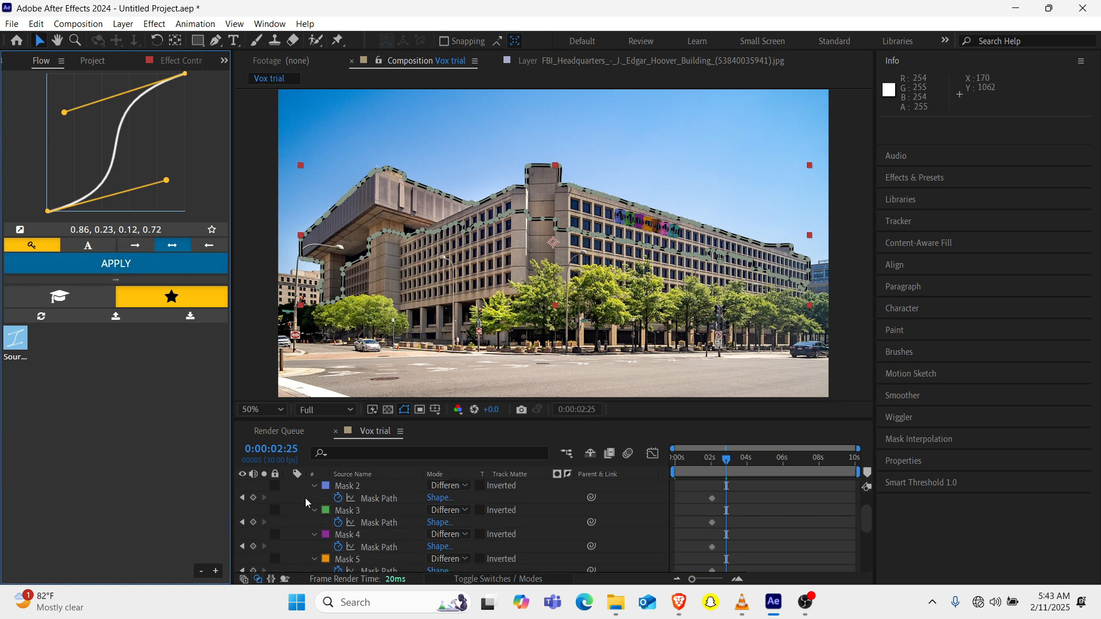
pyautogui.scroll(2, 302, 496)
pyautogui.click(288, 485)
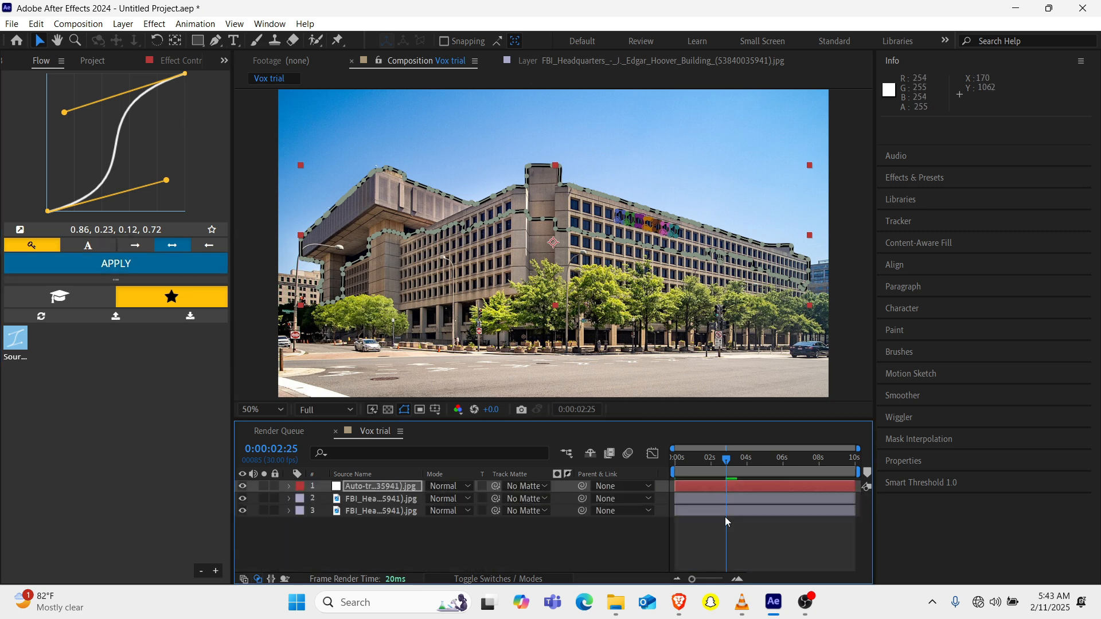
pyautogui.click(630, 541)
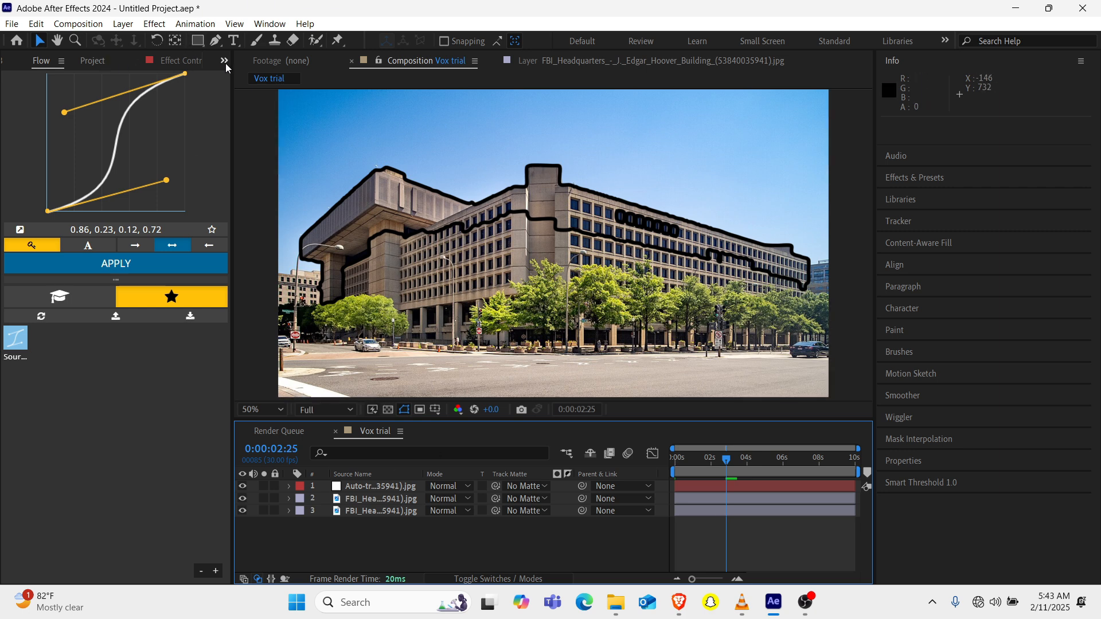
# Set the stroke's brush size to 2.3 on the auto-traced layer.
pyautogui.click(187, 60)
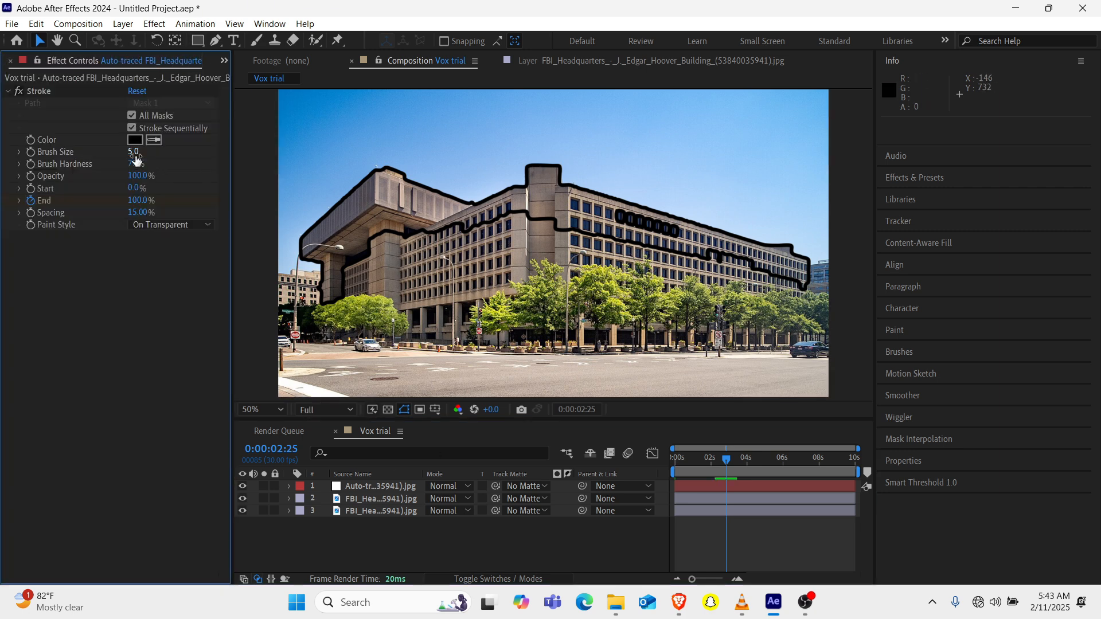
pyautogui.moveTo(134, 152)
pyautogui.mouseDown()
pyautogui.moveTo(106, 155)
pyautogui.moveTo(120, 152)
pyautogui.mouseUp()
pyautogui.click(379, 555)
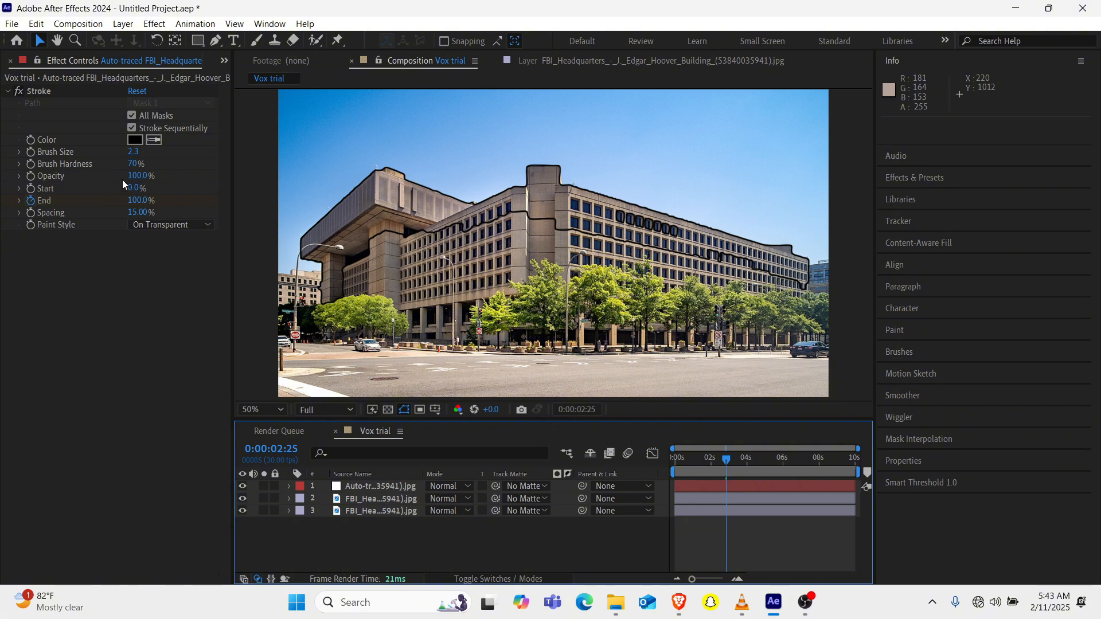
# Try a brush hardness of 20% for the stroke, and settle on 40%.
pyautogui.click(133, 164)
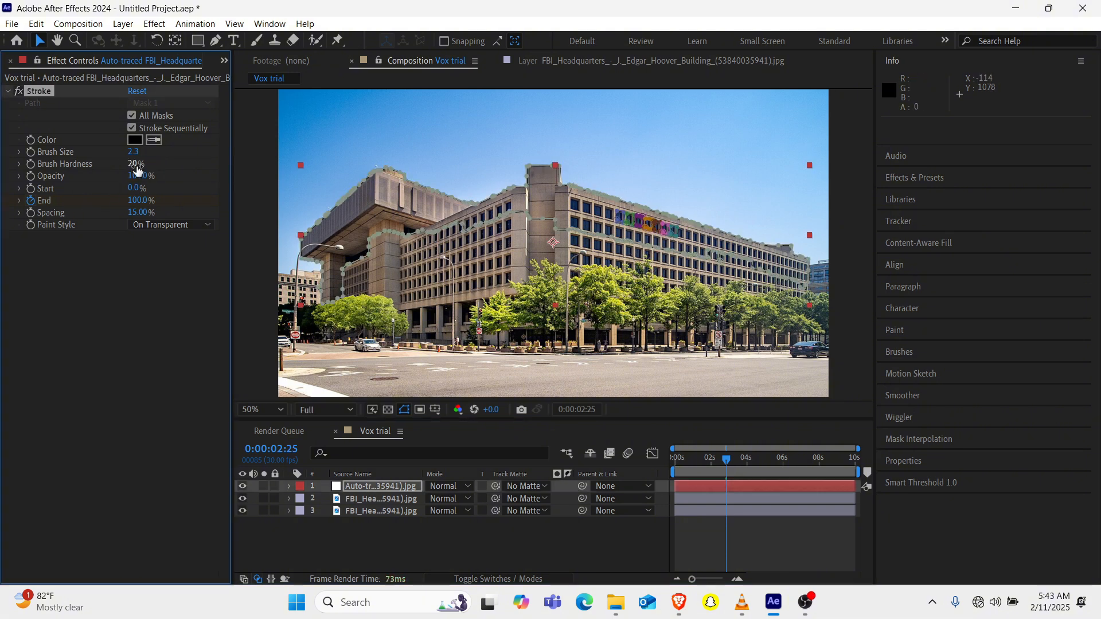
pyautogui.click(385, 551)
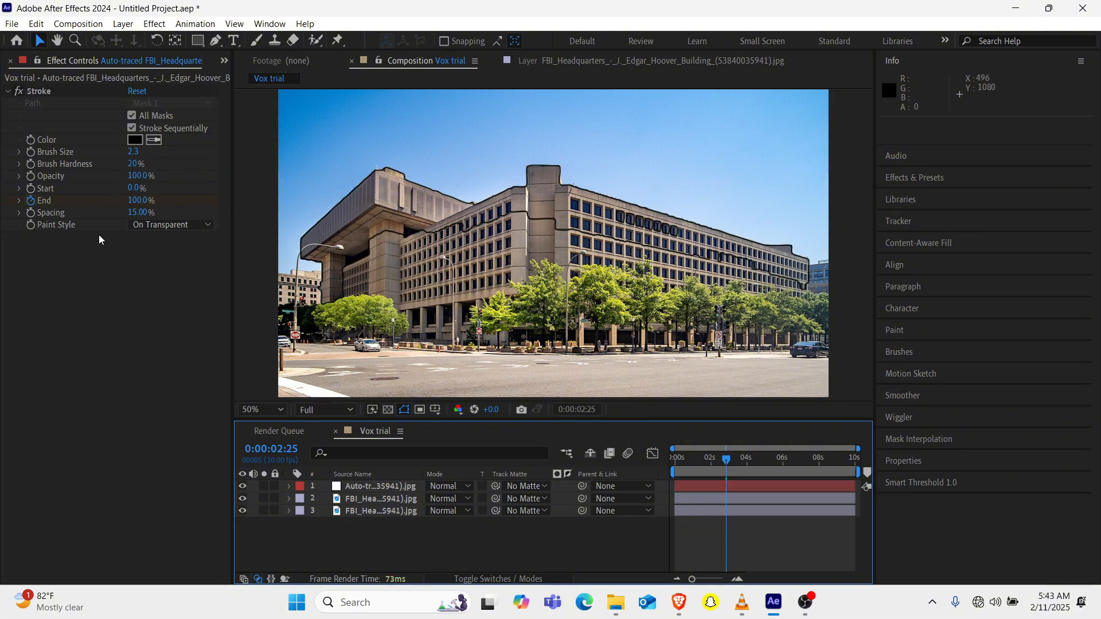
pyautogui.click(132, 164)
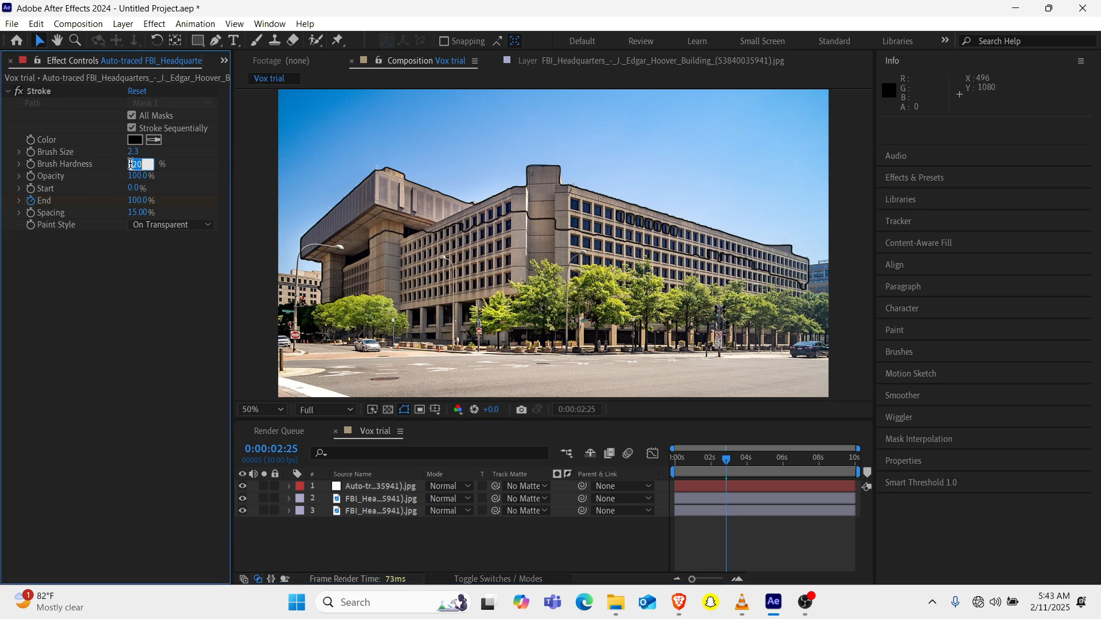
pyautogui.write('40')
pyautogui.press('Return')
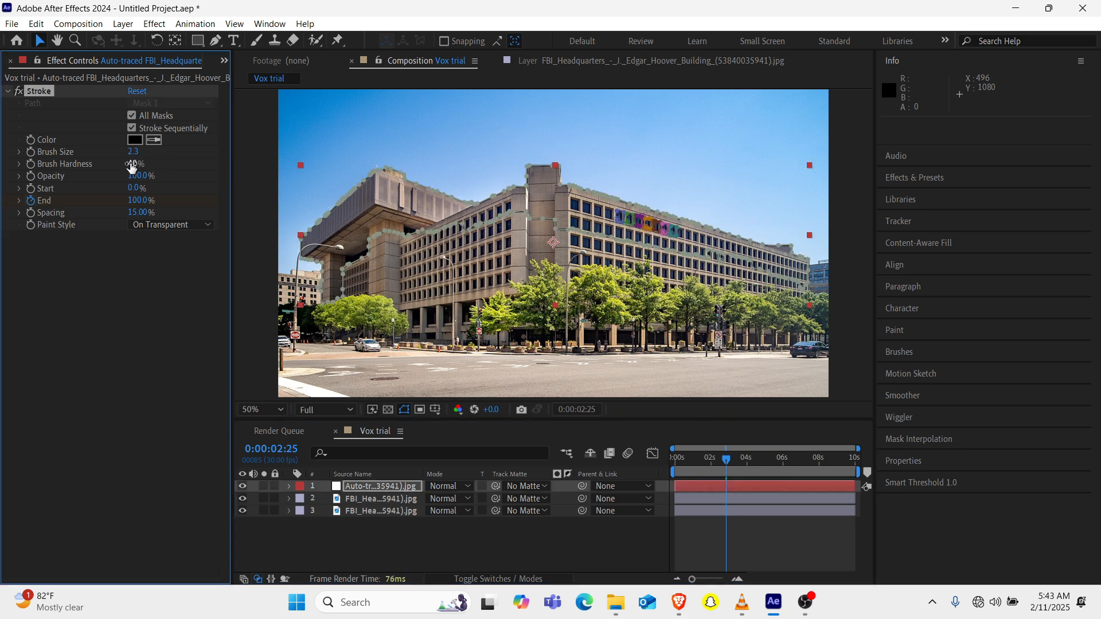
pyautogui.click(397, 563)
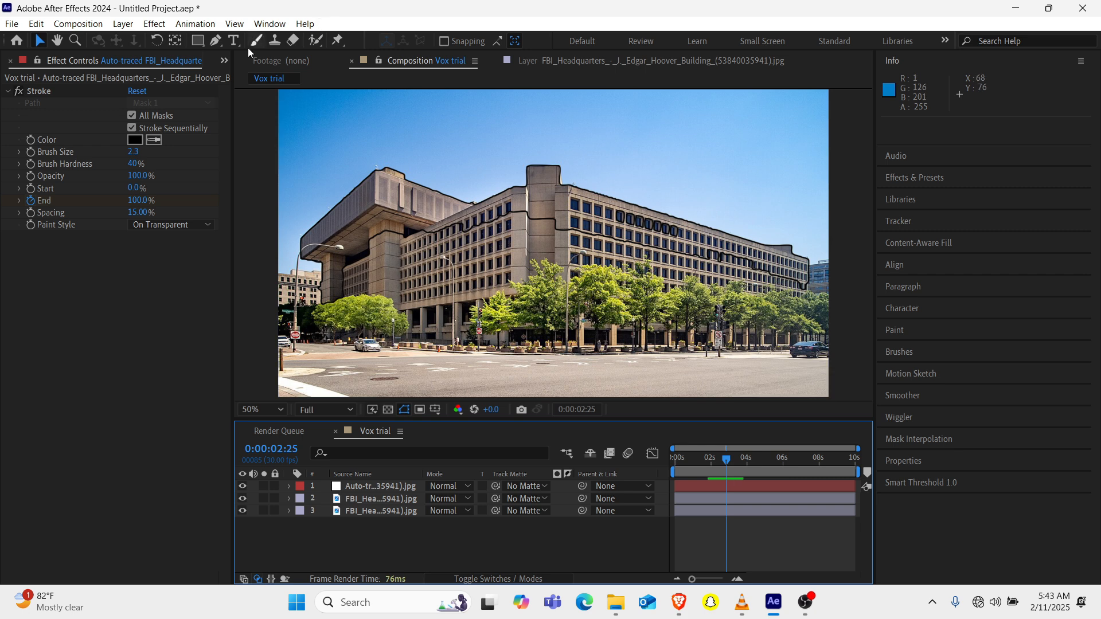
# Draw a filled Pen tool shape across the building's facade, covering the inner outline from the left wing to the far right end.
pyautogui.click(215, 41)
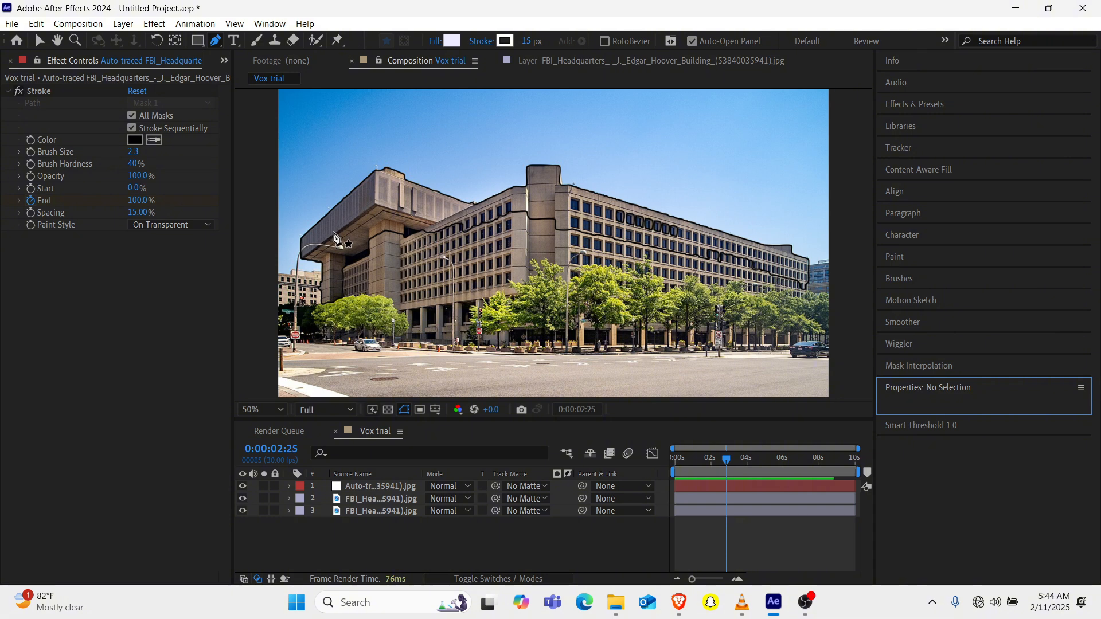
pyautogui.click(334, 233)
pyautogui.click(336, 296)
pyautogui.click(413, 204)
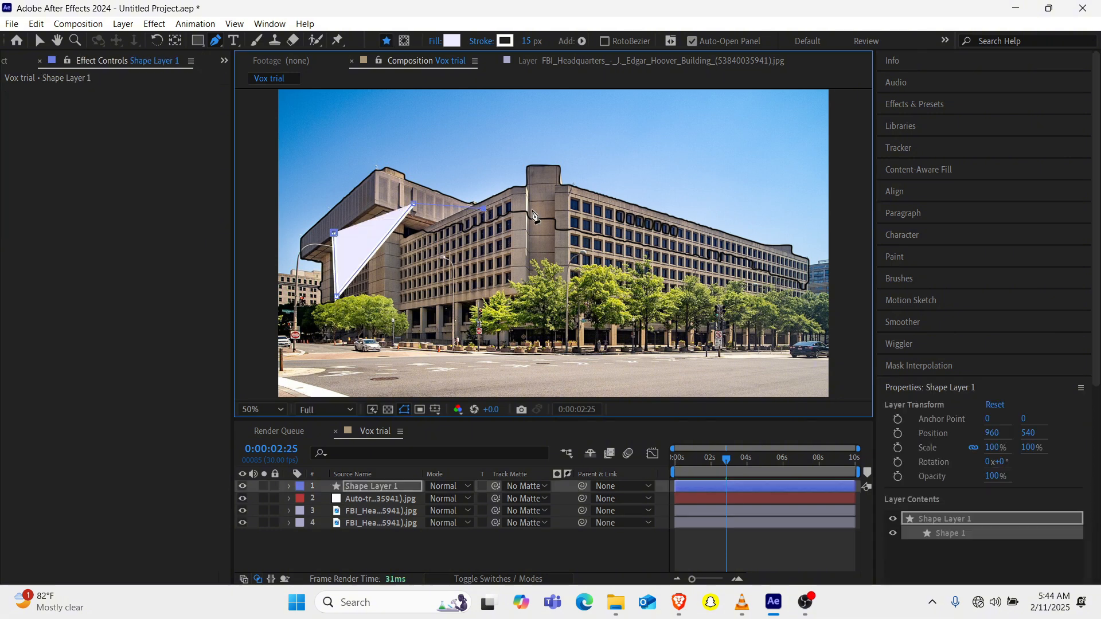
pyautogui.click(483, 208)
pyautogui.click(562, 210)
pyautogui.click(613, 208)
pyautogui.click(775, 253)
pyautogui.click(803, 266)
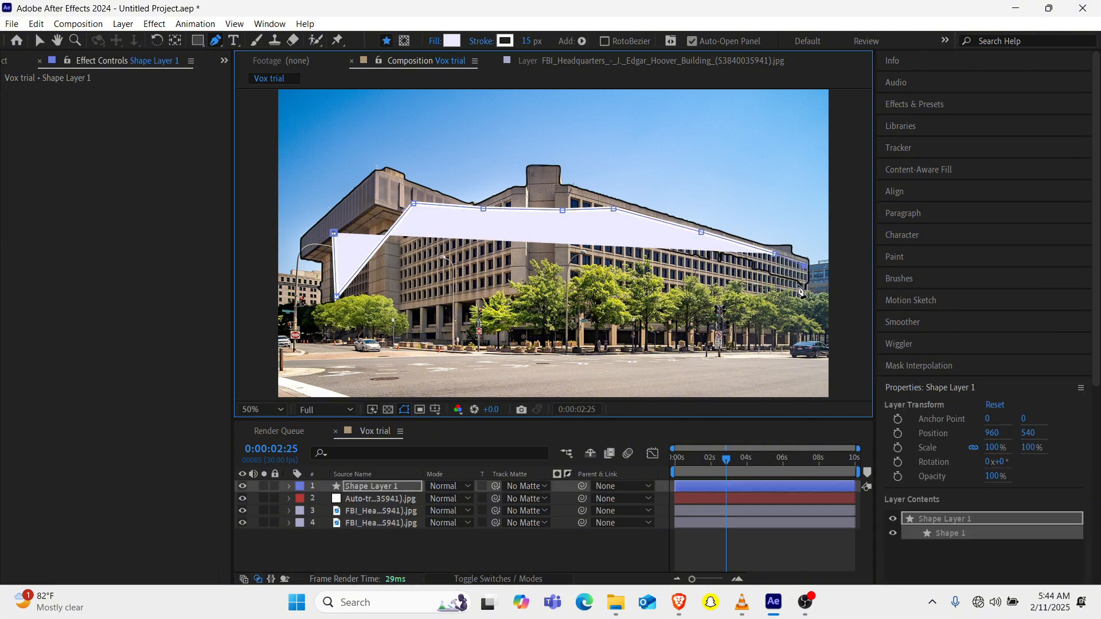
pyautogui.click(797, 287)
pyautogui.click(338, 297)
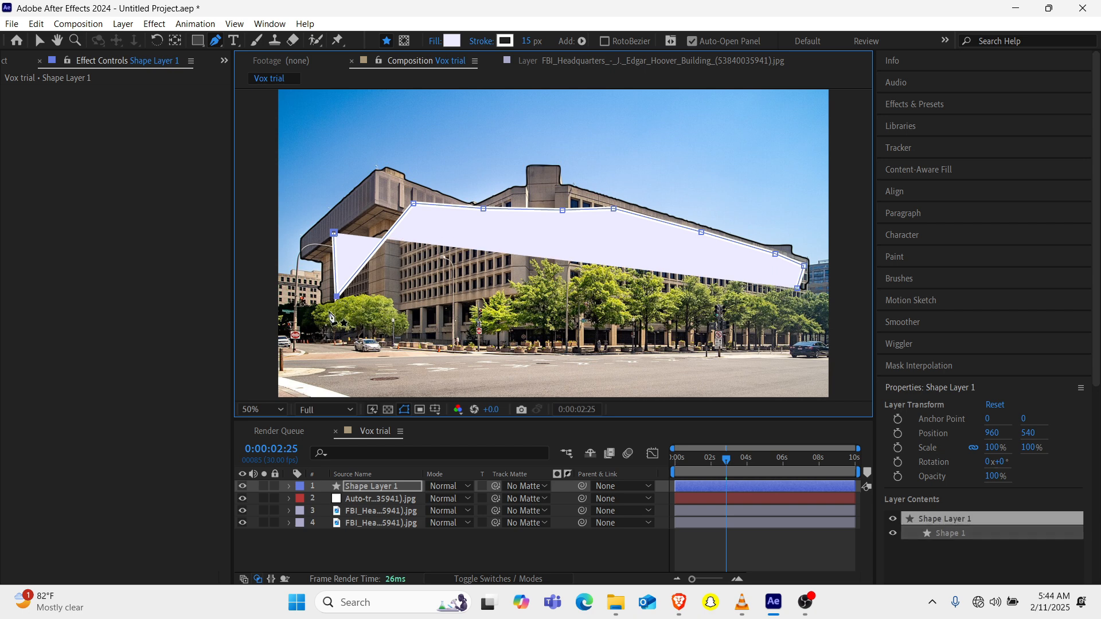
pyautogui.click(348, 296)
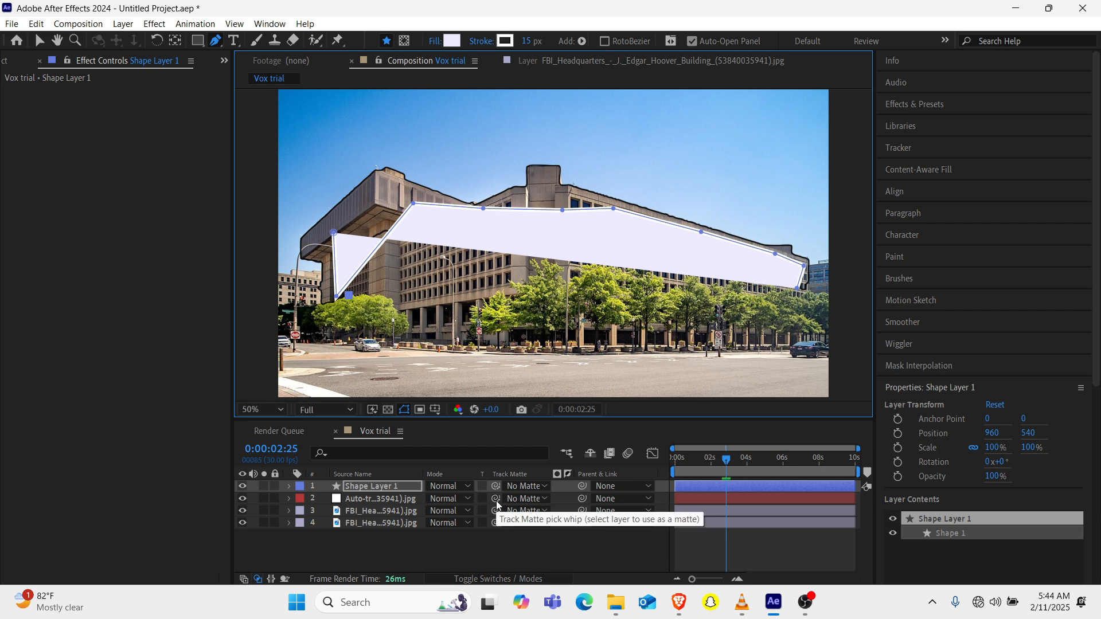
# Use Shape Layer 1 as the auto-traced layer's inverted track matte and preview the animation from the start.
pyautogui.moveTo(497, 504); pyautogui.dragTo(377, 486)
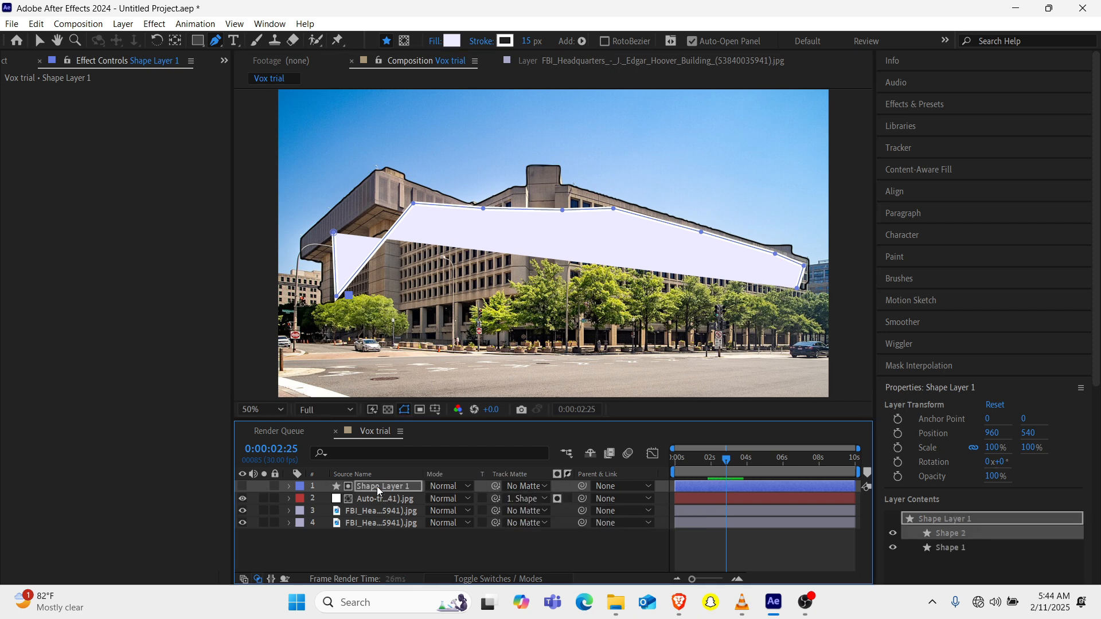
pyautogui.click(558, 503)
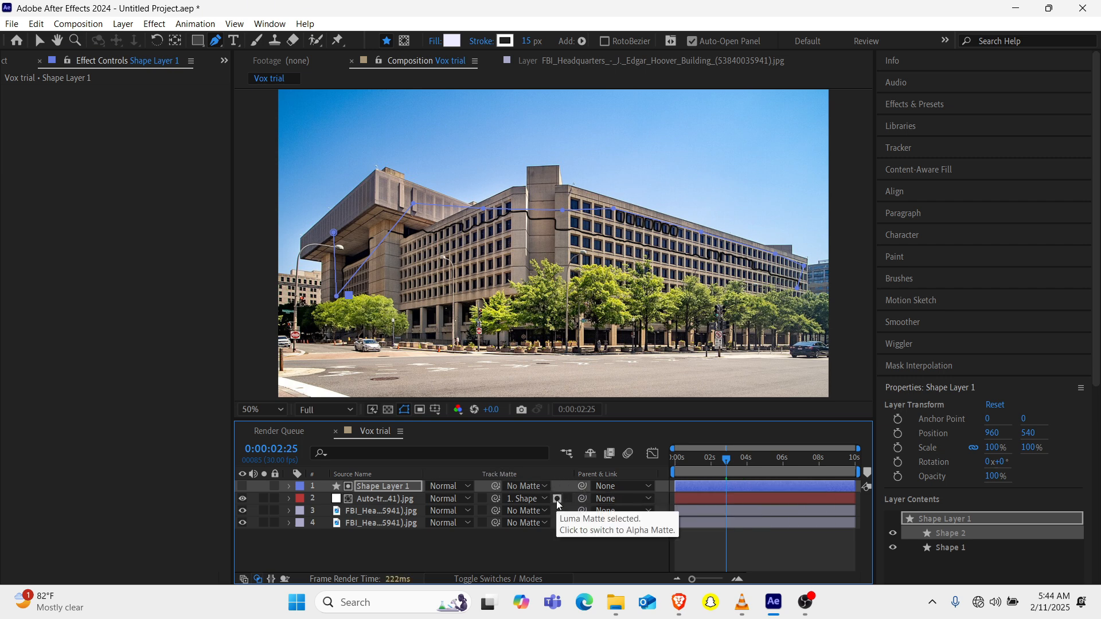
pyautogui.click(569, 503)
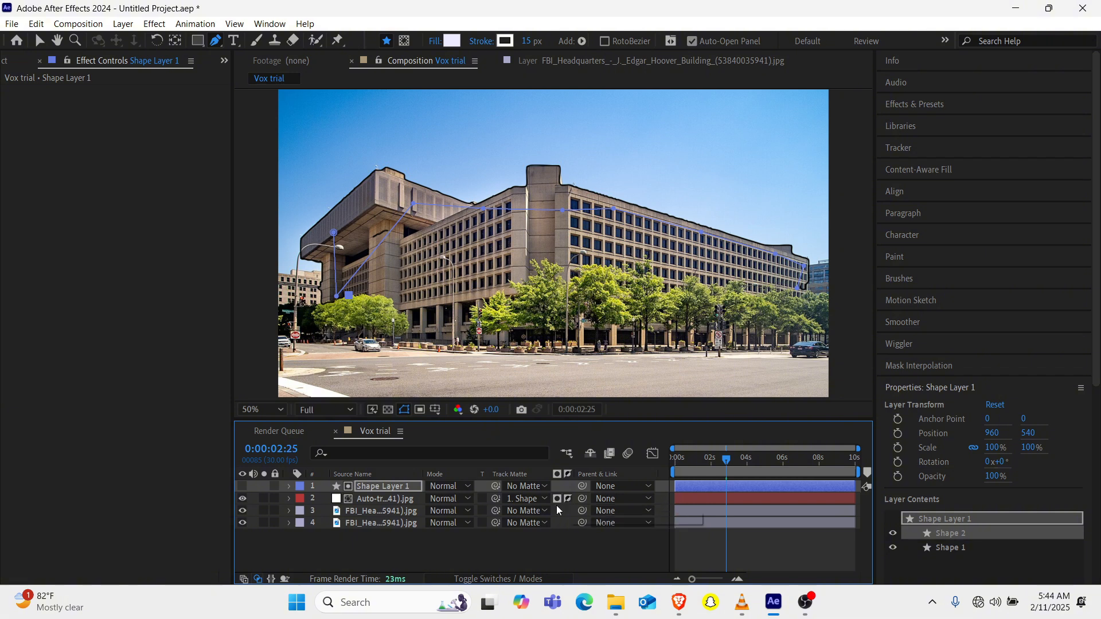
pyautogui.click(410, 554)
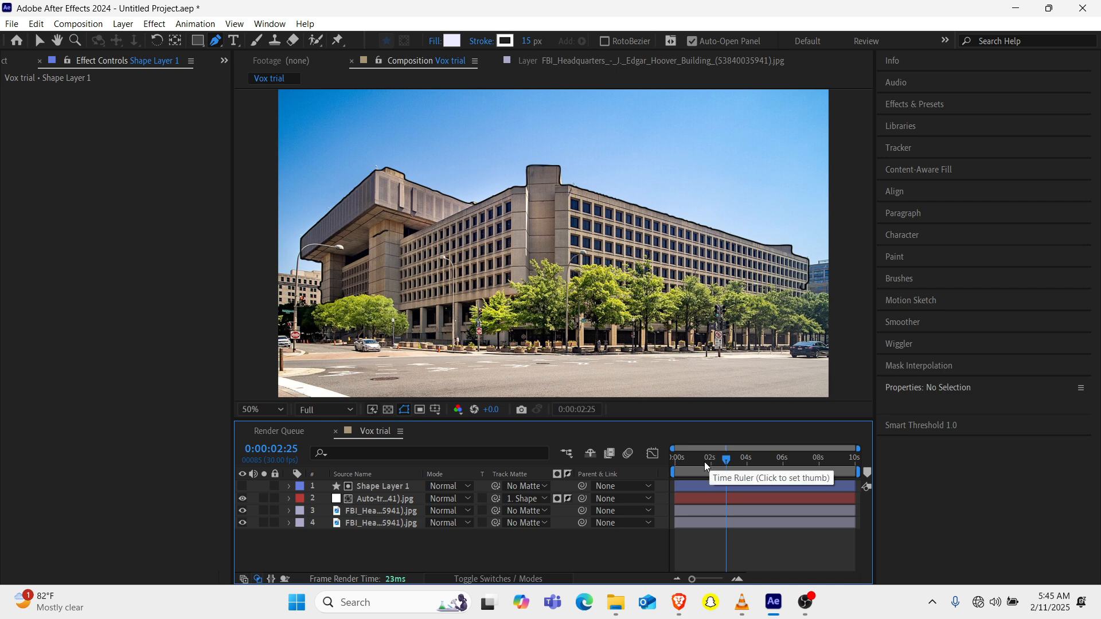
pyautogui.press('Home')
pyautogui.press('space')
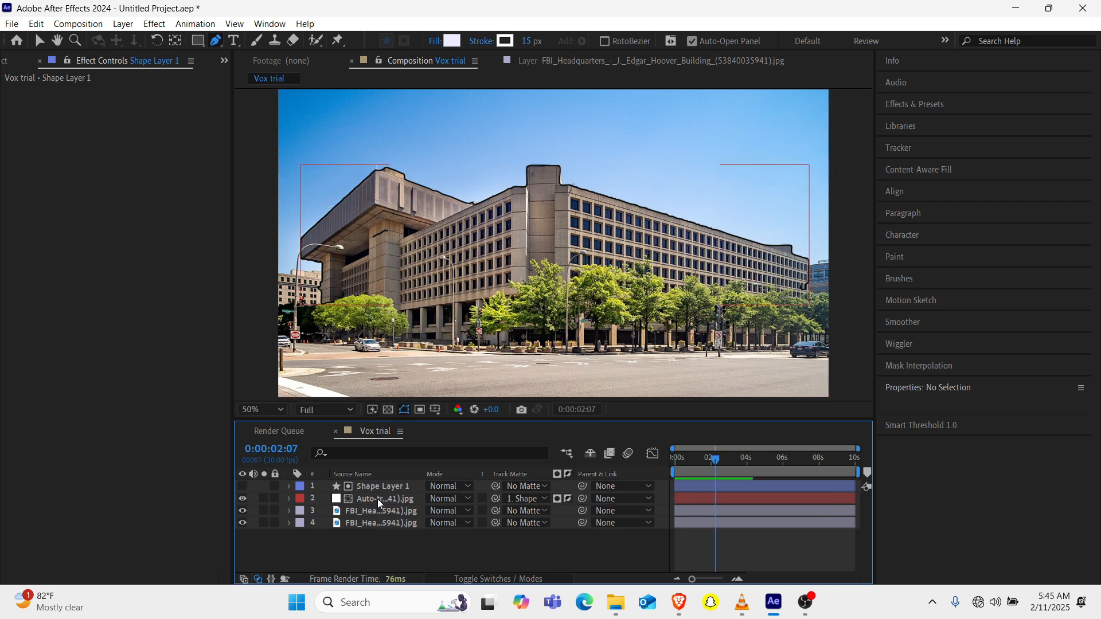
# Delete both End keyframes of the Stroke effect on the auto-traced layer.
pyautogui.click(377, 498)
pyautogui.press('m')
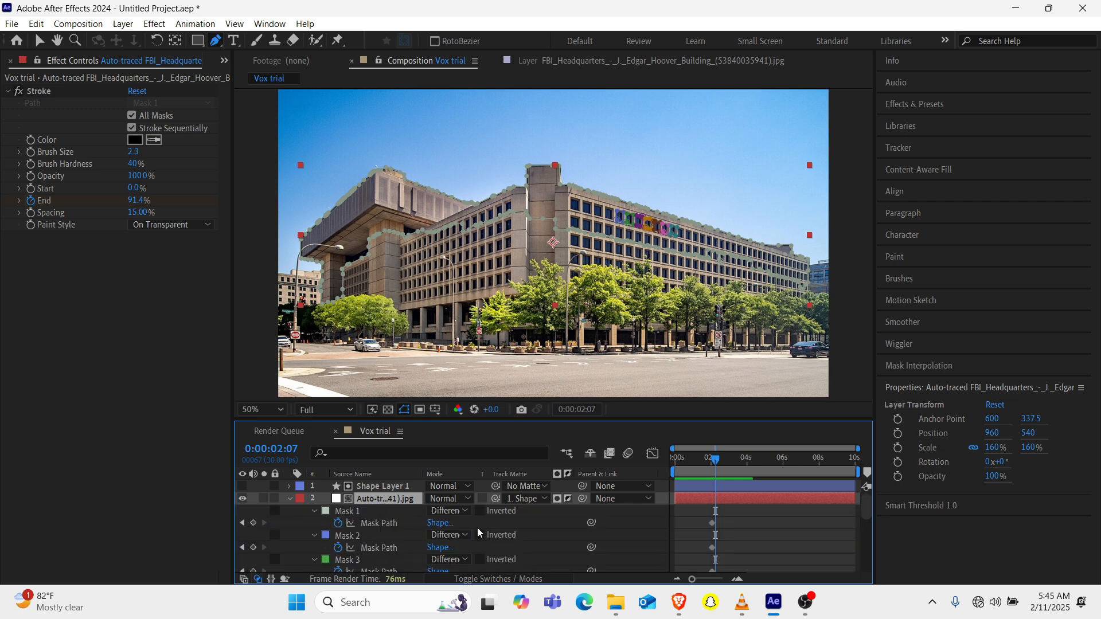
pyautogui.scroll(-5, 751, 551)
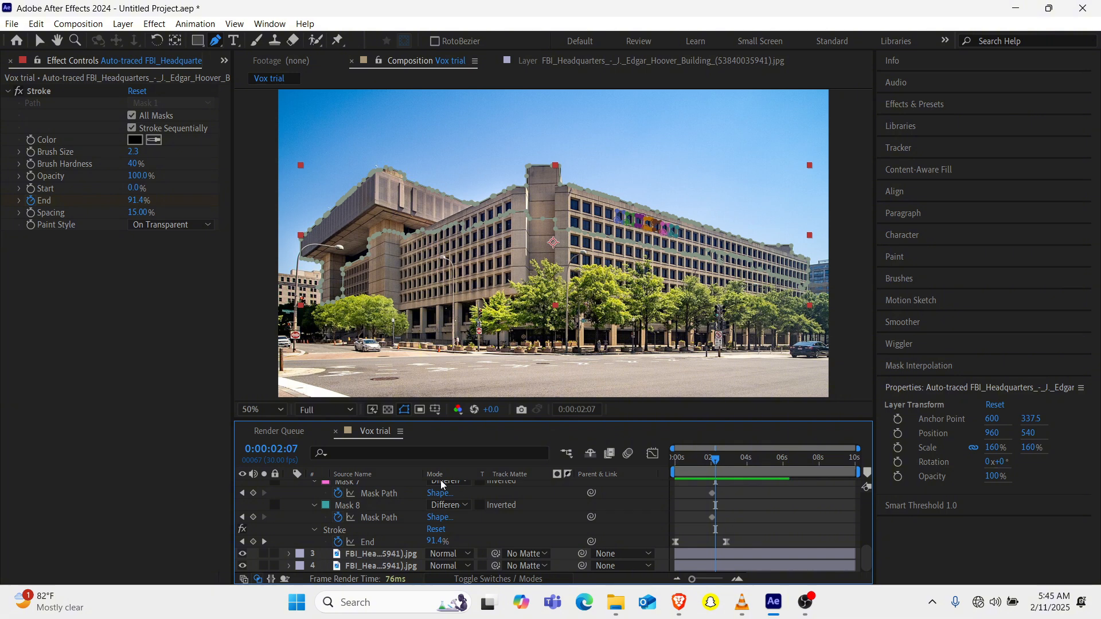
pyautogui.click(242, 542)
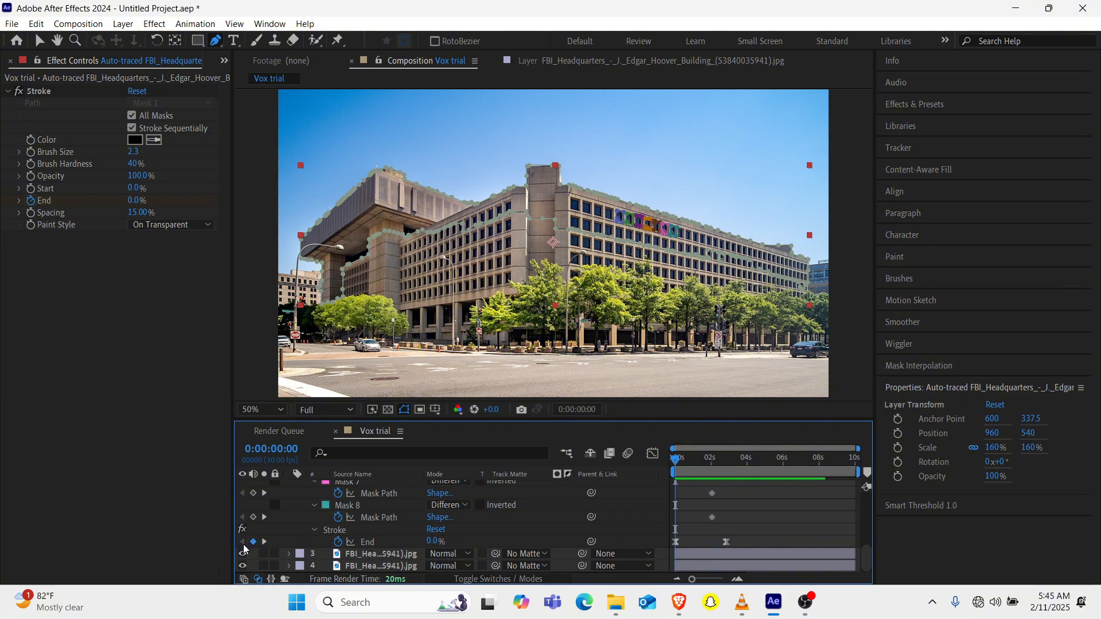
pyautogui.moveTo(742, 541); pyautogui.dragTo(653, 542)
pyautogui.press('Delete')
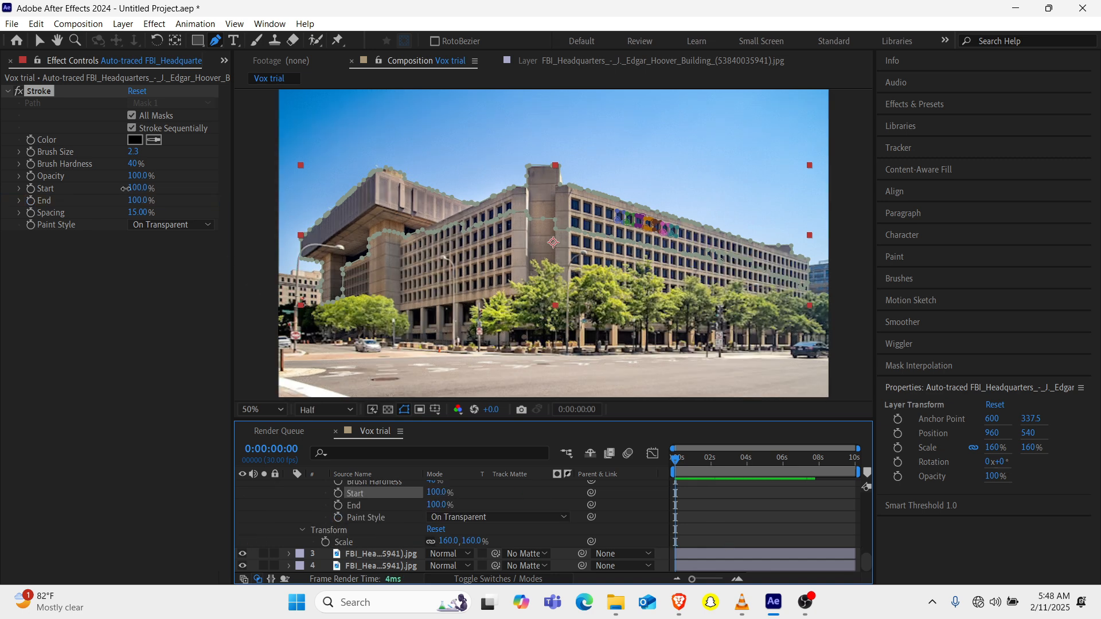
# Set the stroke's Start value to 0% and preview the animation.
pyautogui.click(3, 214)
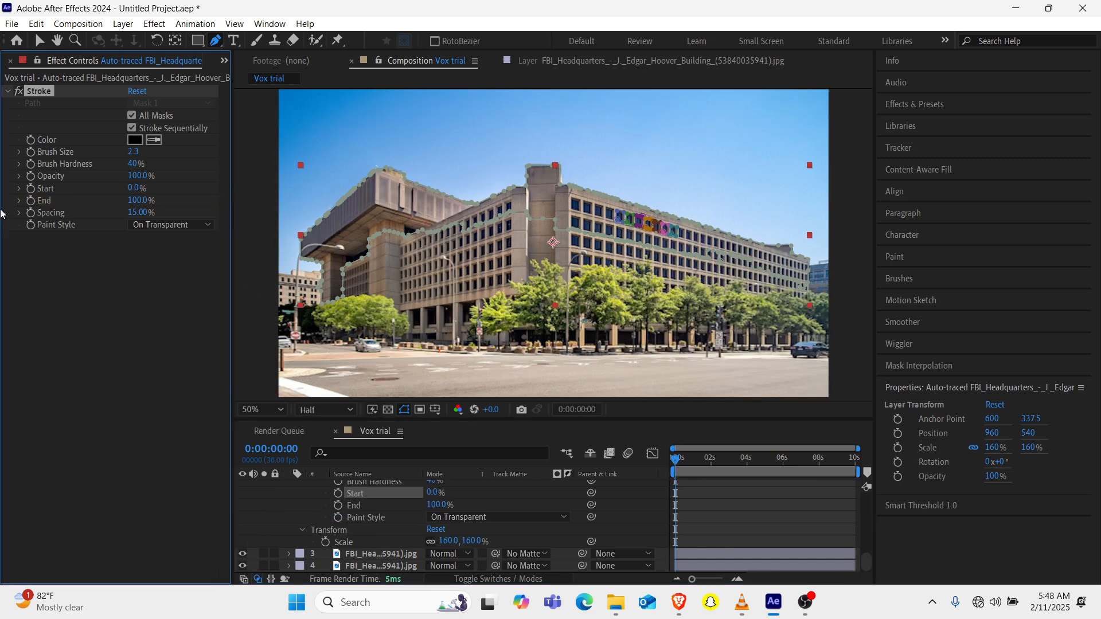
pyautogui.click(693, 469)
pyautogui.press('space')
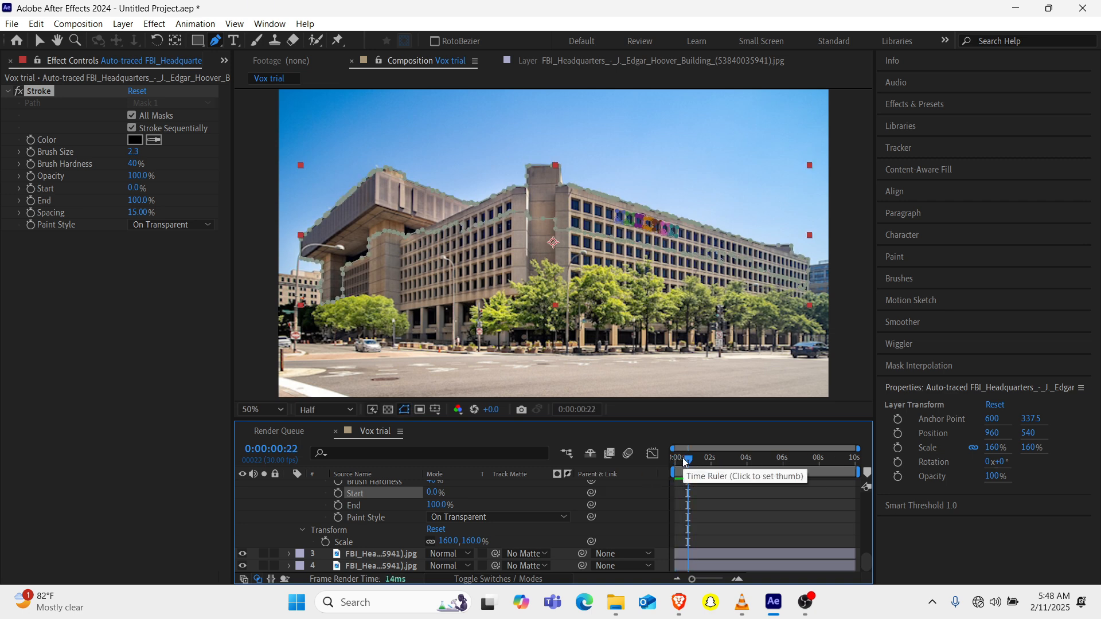
pyautogui.press('space')
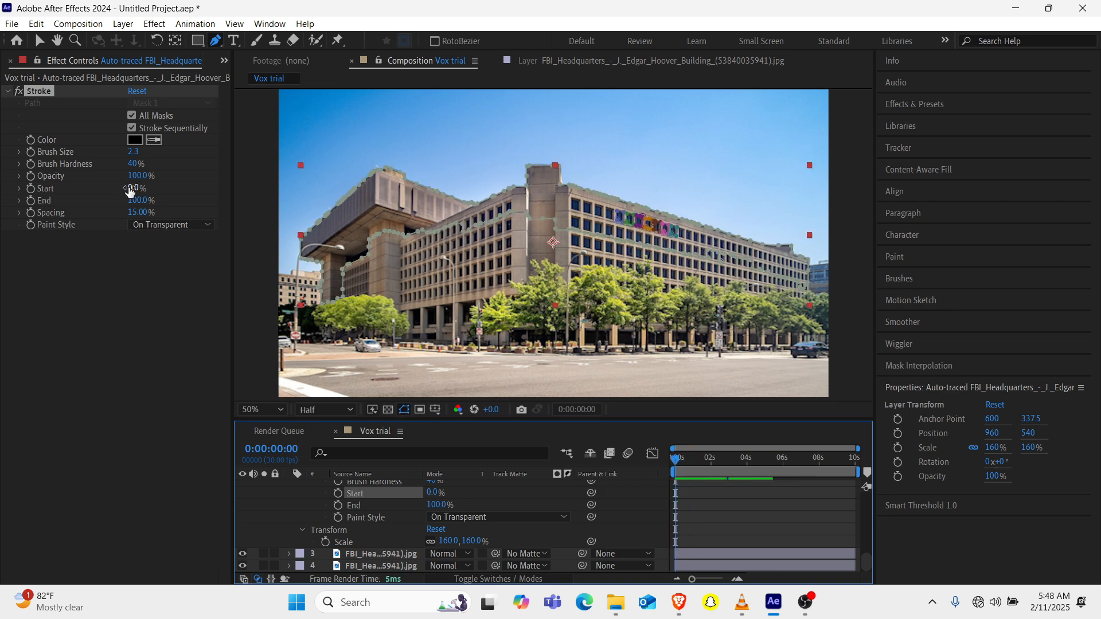
# Set the stroke's End to 0% and keyframe its Start from 0% at 0:00:00:00 to 100% at 0:00:02:13.
pyautogui.moveTo(136, 200); pyautogui.dragTo(4, 221)
pyautogui.click(675, 470)
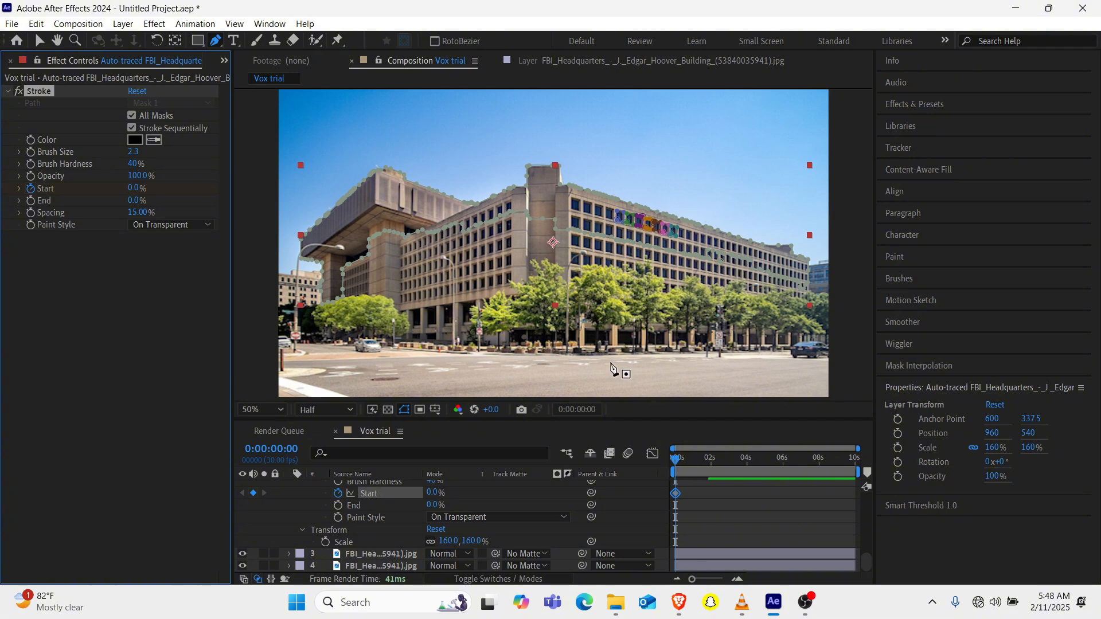
pyautogui.moveTo(709, 459); pyautogui.dragTo(719, 459)
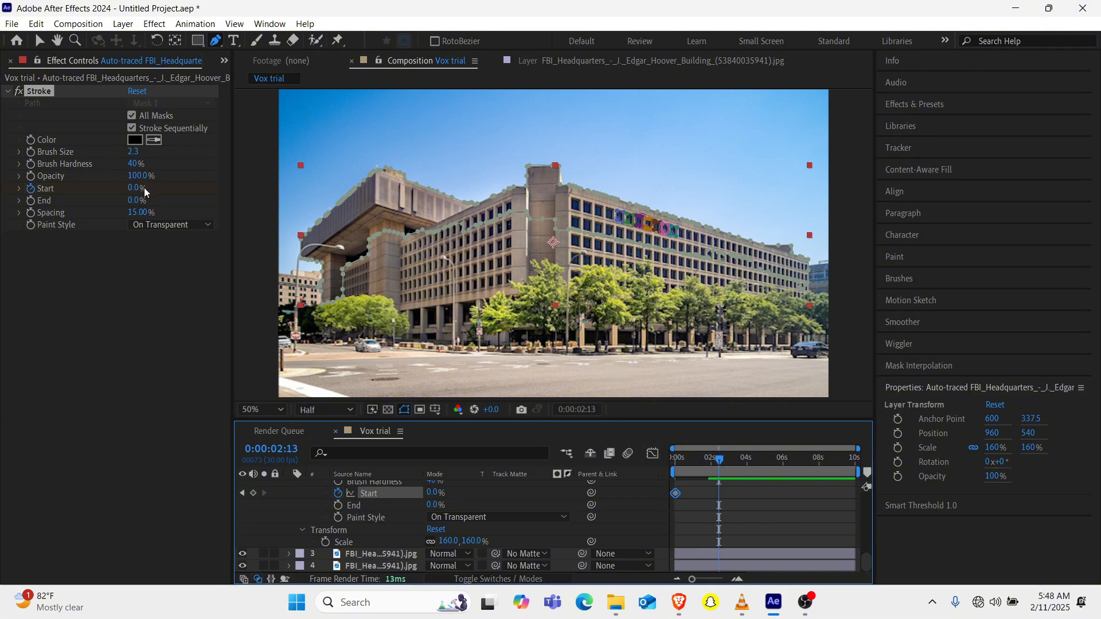
pyautogui.moveTo(145, 192); pyautogui.dragTo(224, 187)
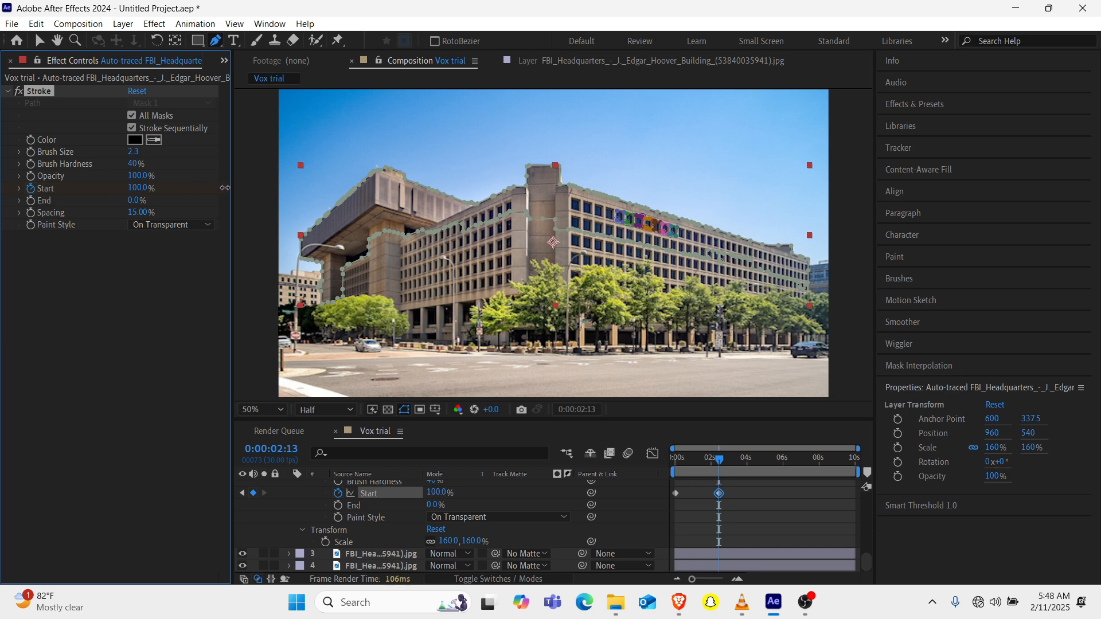
# Time-reverse the two Start keyframes of the stroke on the auto-traced layer and preview the animation from 0:00:00:00.
pyautogui.click(748, 458)
pyautogui.press('Home')
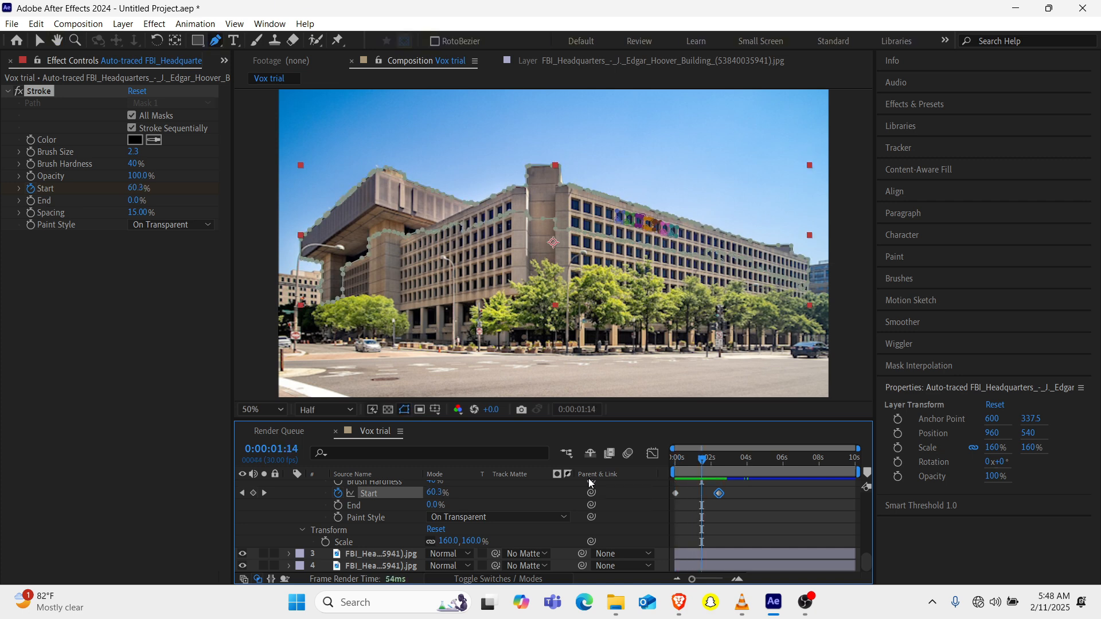
pyautogui.moveTo(744, 491); pyautogui.dragTo(653, 491)
pyautogui.rightClick(675, 493)
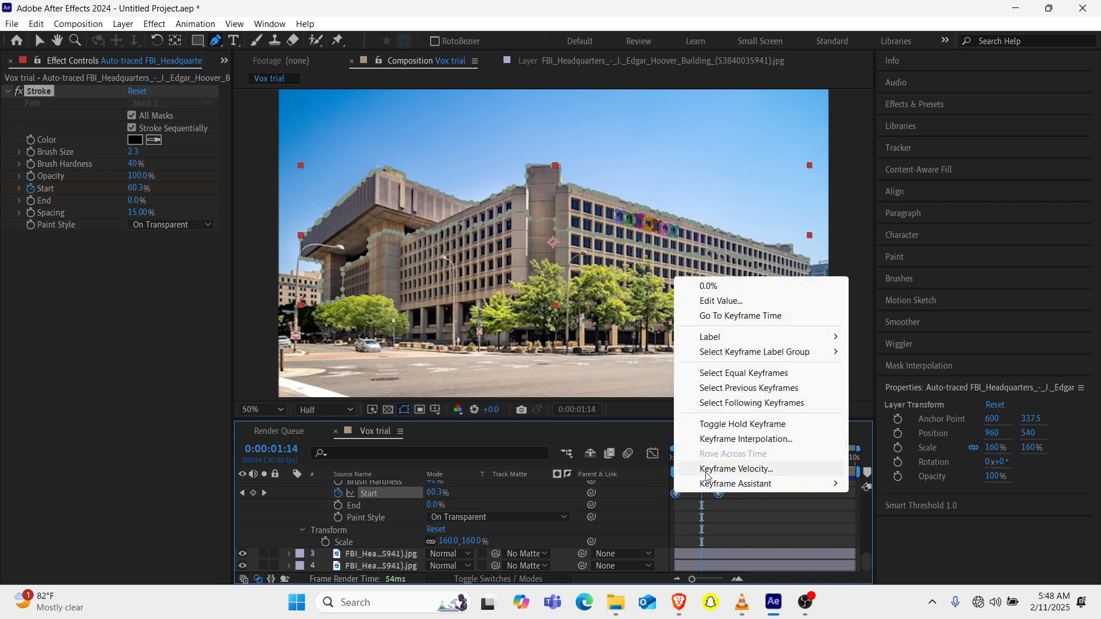
pyautogui.moveTo(708, 485)
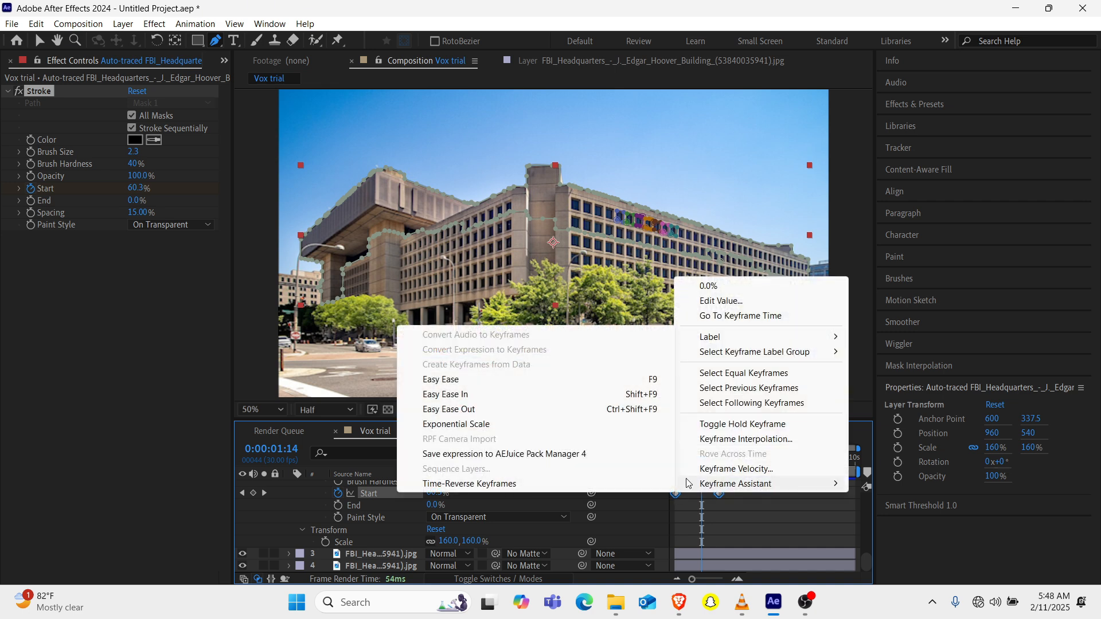
pyautogui.click(513, 485)
pyautogui.moveTo(703, 462); pyautogui.dragTo(597, 462)
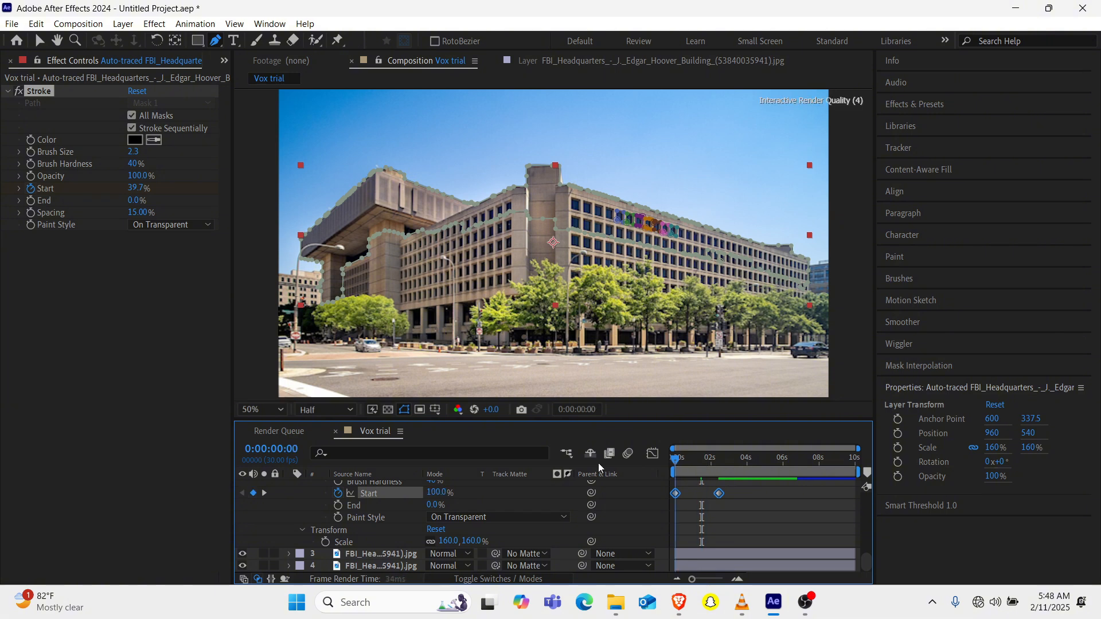
pyautogui.press('space')
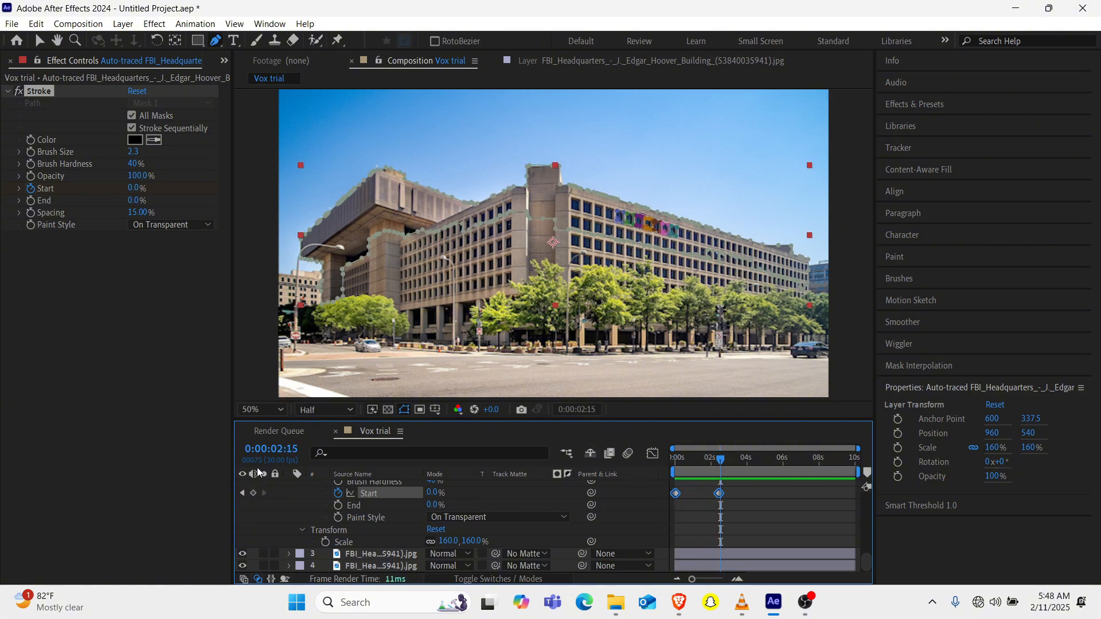
# Set the stroke's End to 100% and preview the animation from the start.
pyautogui.moveTo(135, 200); pyautogui.dragTo(338, 232)
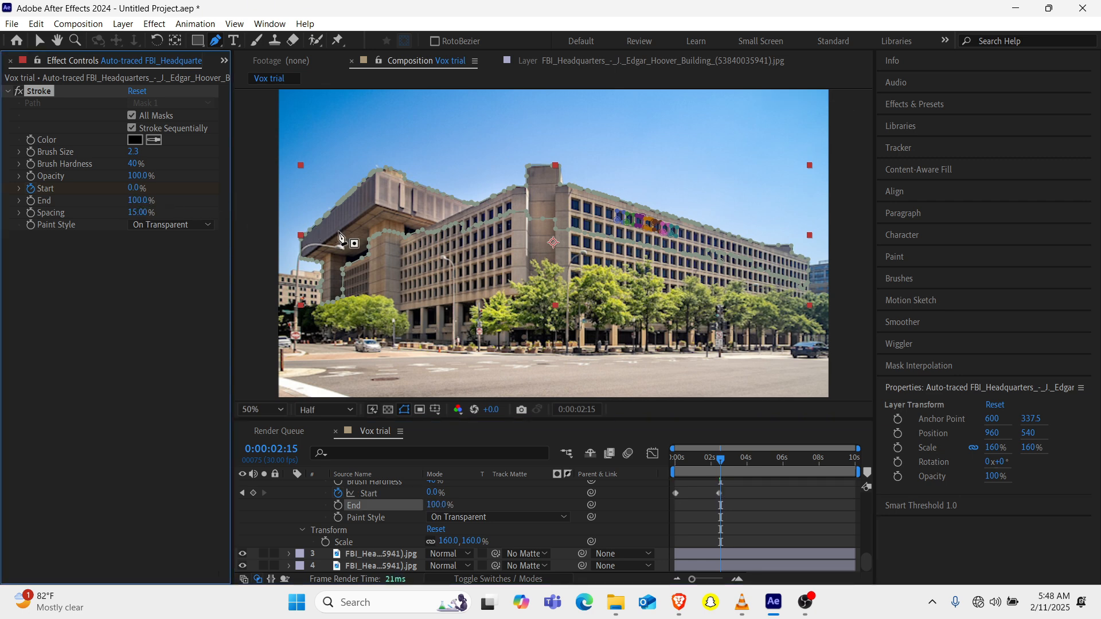
pyautogui.moveTo(690, 466); pyautogui.dragTo(545, 469)
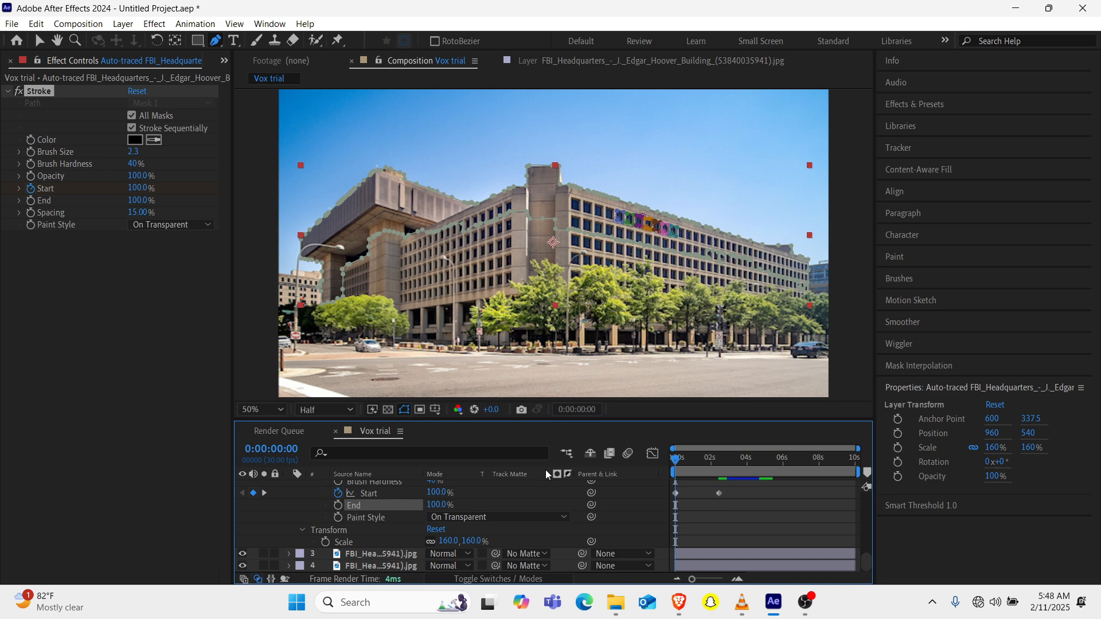
pyautogui.press('space')
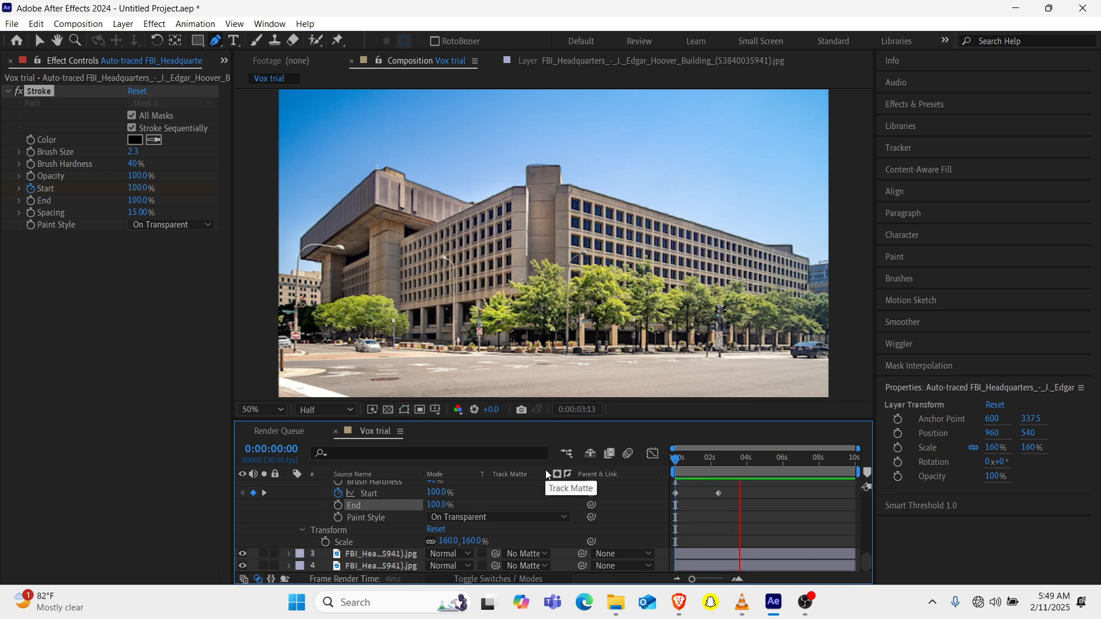
pyautogui.press('space')
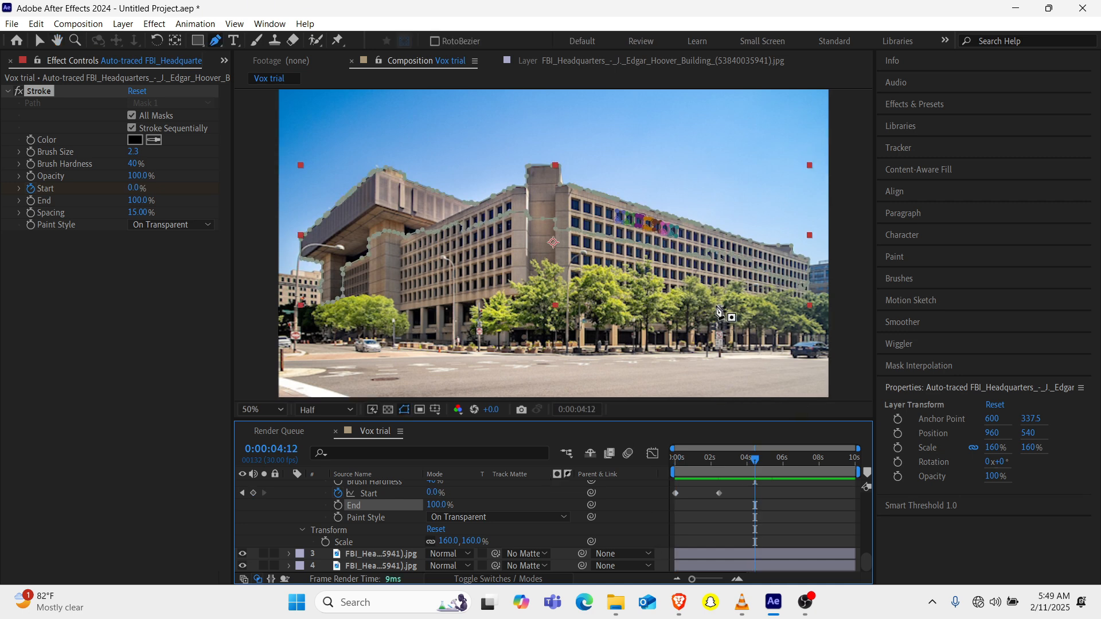
# Select both Start keyframes and apply Flow's 0.86, 0.23, 0.12, 0.72 easing curve to them.
pyautogui.click(369, 493)
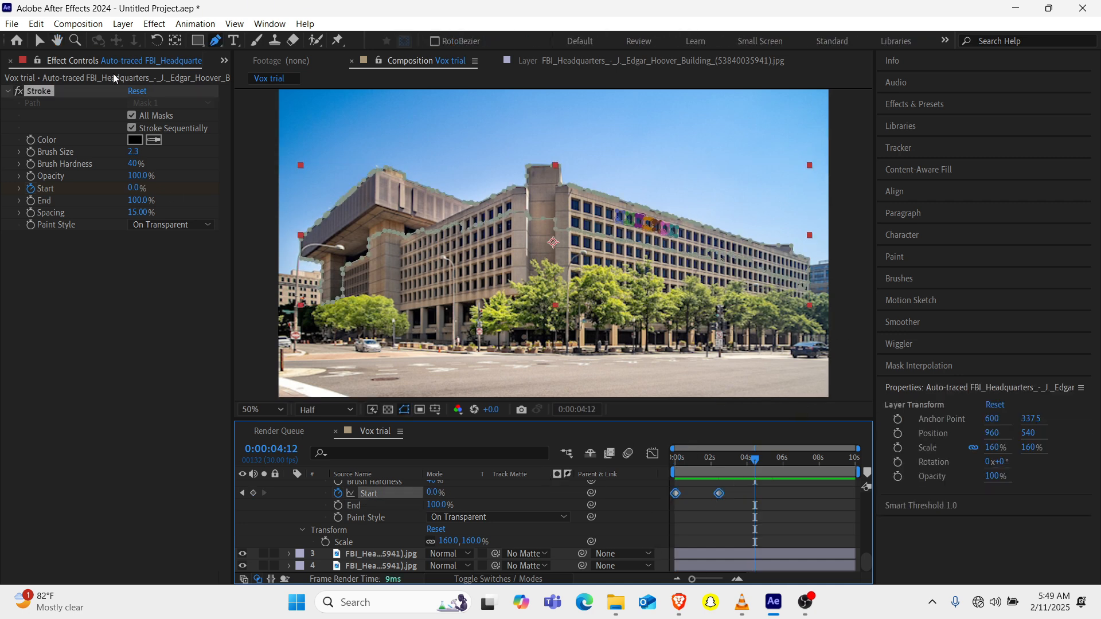
pyautogui.click(222, 61)
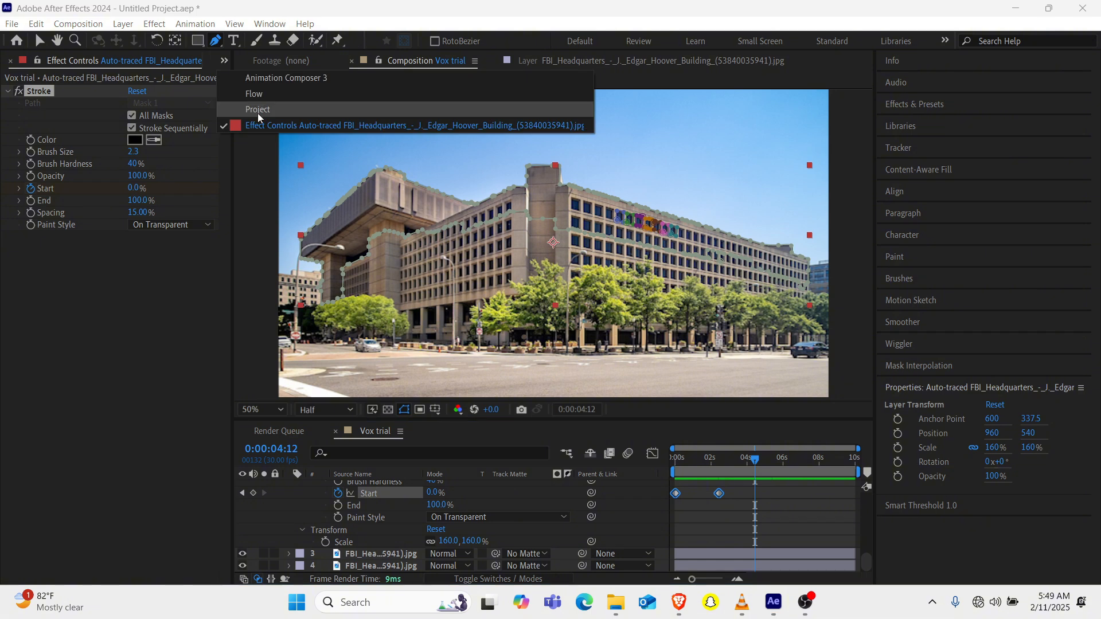
pyautogui.click(254, 93)
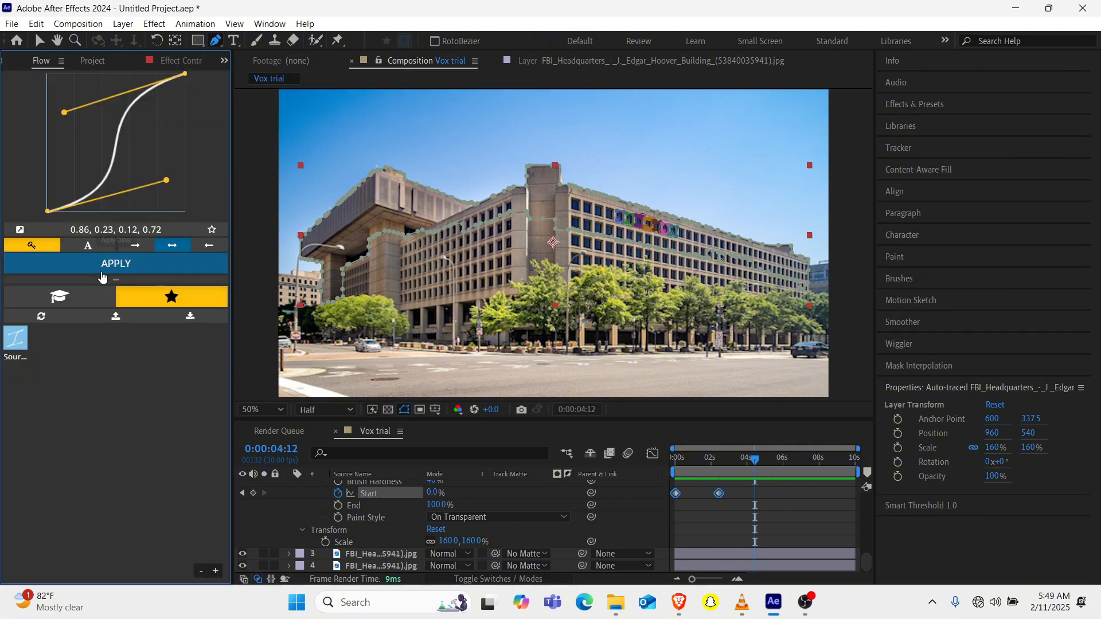
pyautogui.click(102, 269)
# Return to the auto-traced layer's Stroke effect settings and set the Brush Size to 4.
pyautogui.click(93, 62)
pyautogui.click(178, 60)
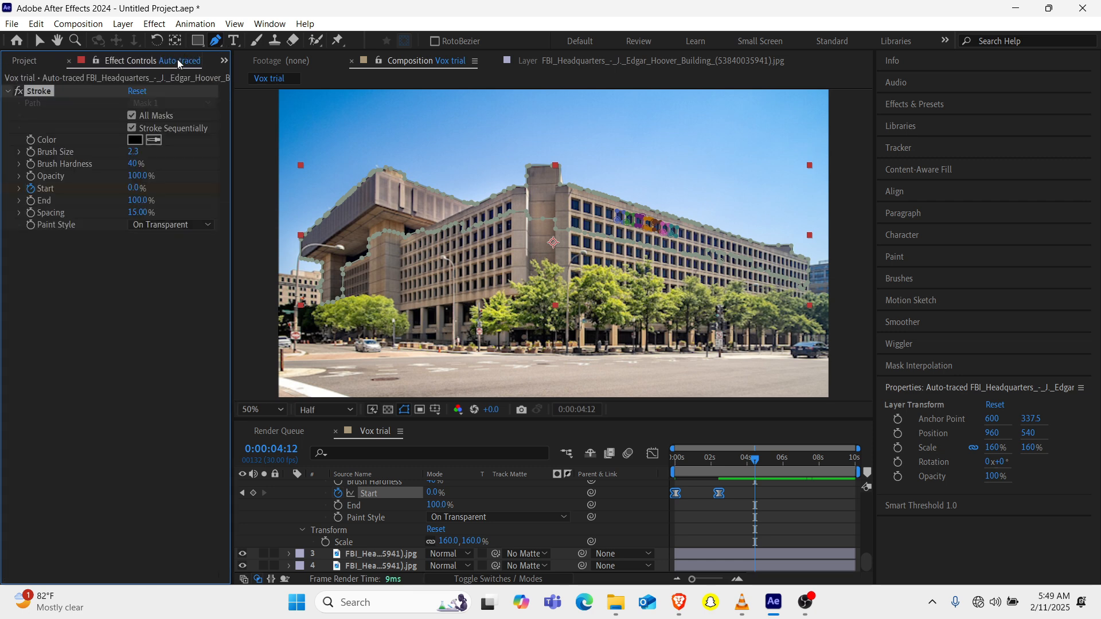
pyautogui.click(136, 158)
pyautogui.write('4')
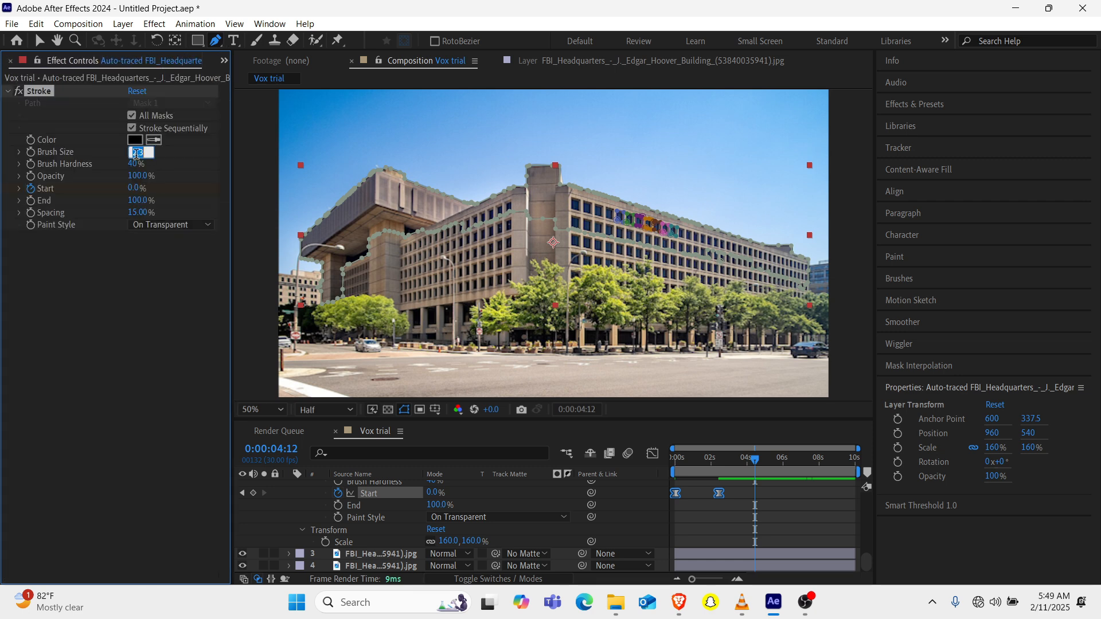
pyautogui.press('Return')
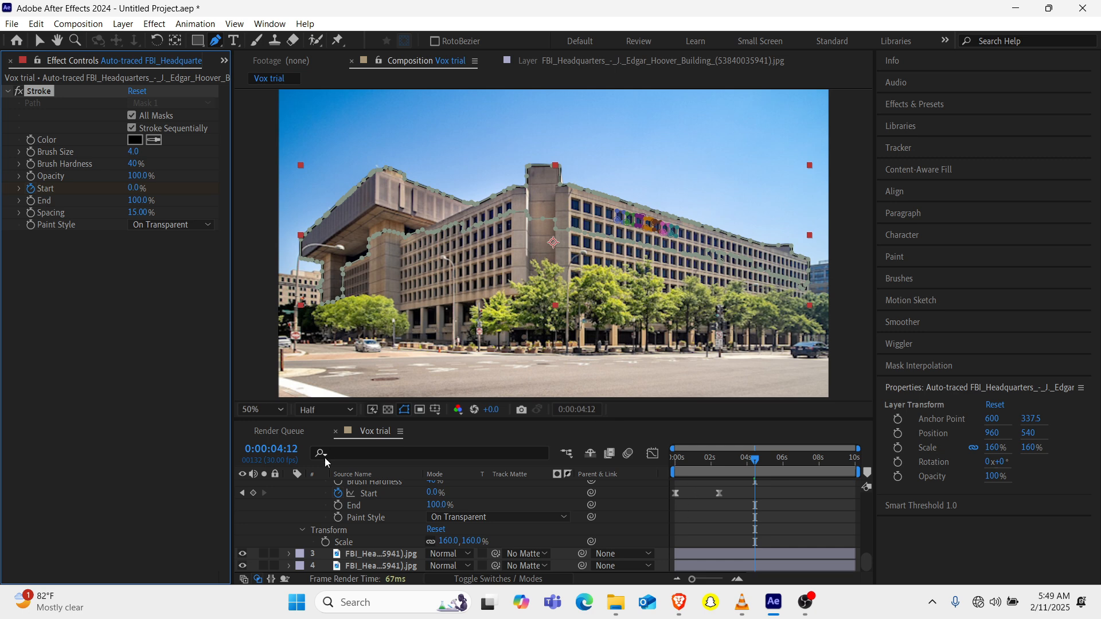
# Collapse the auto-traced layer's properties and add a new adjustment layer with the Tint effect above all layers.
pyautogui.scroll(10, 305, 516)
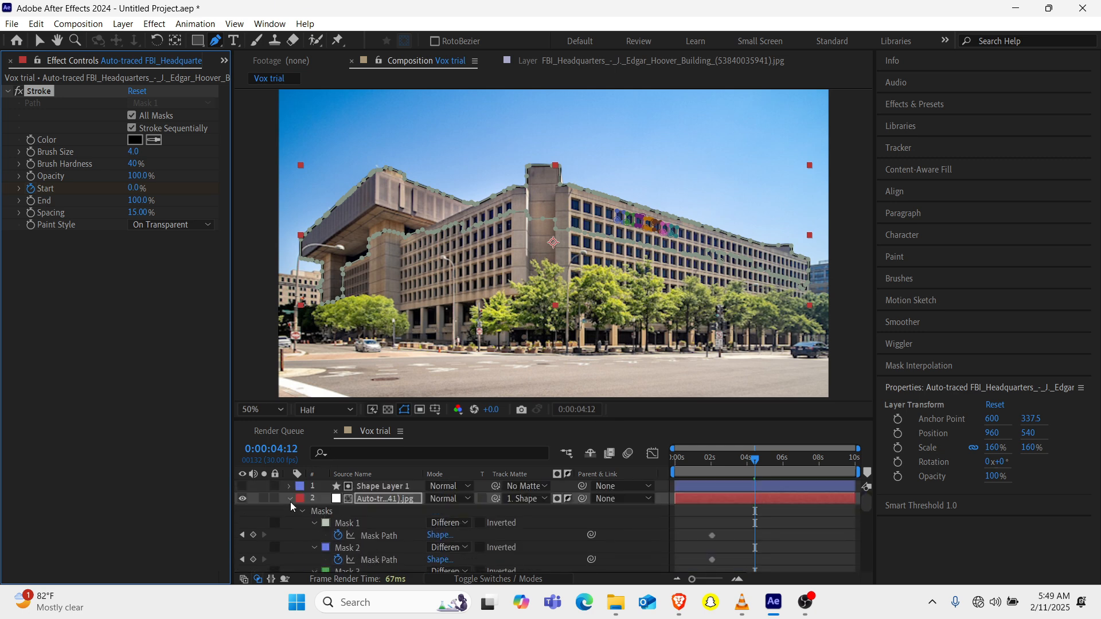
pyautogui.click(289, 498)
pyautogui.click(355, 537)
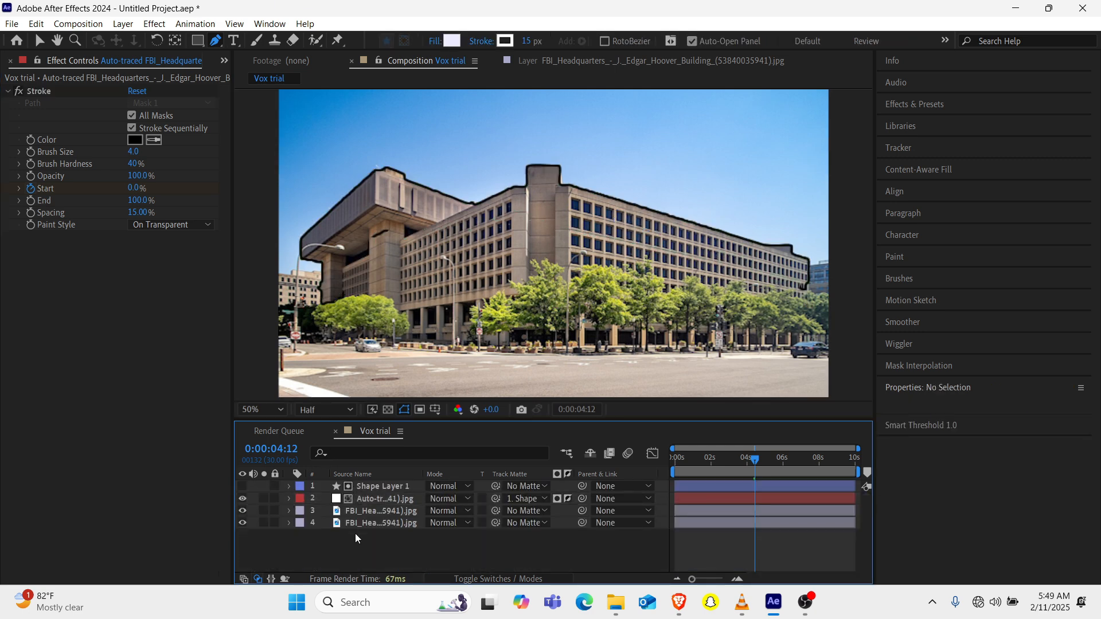
pyautogui.hotkey('ctrl', 'alt', 'y')
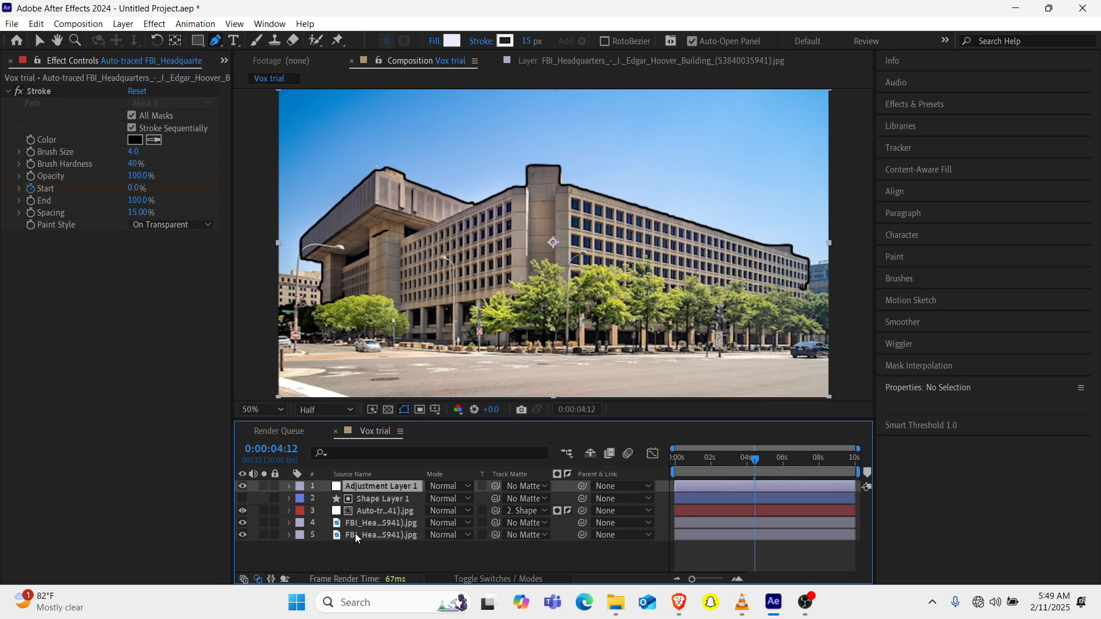
pyautogui.hotkey('ctrl', 'space')
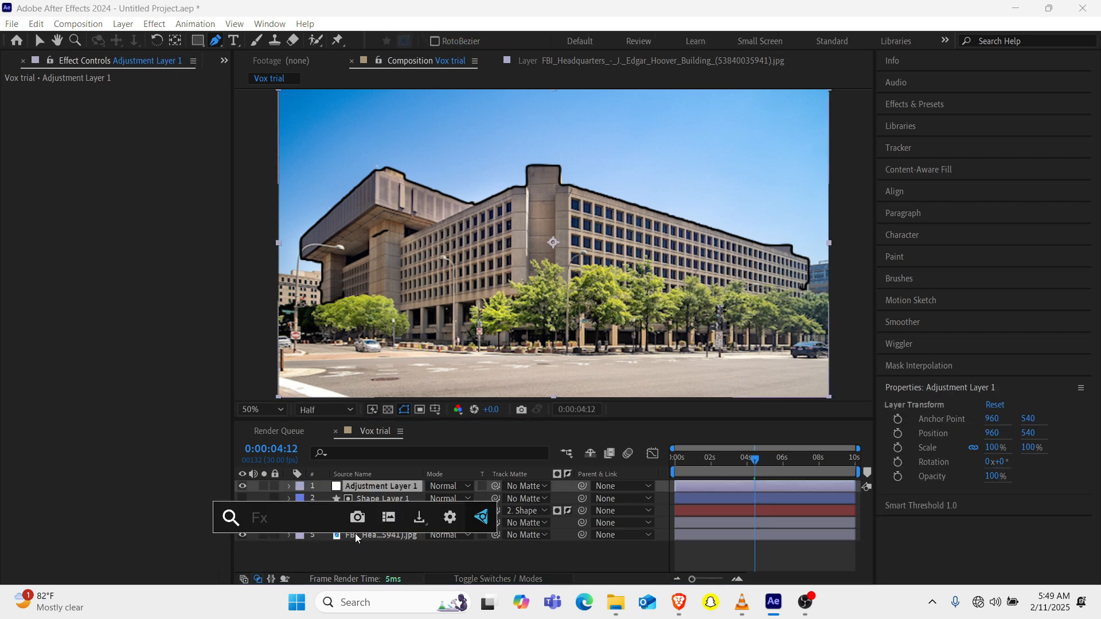
pyautogui.write('tin')
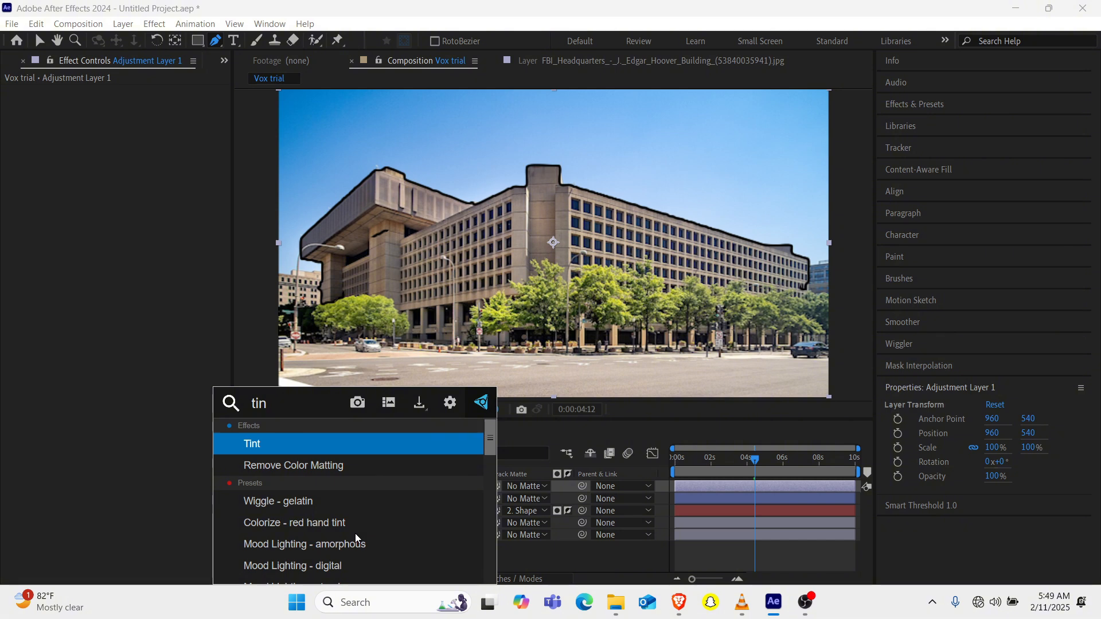
pyautogui.press('Return')
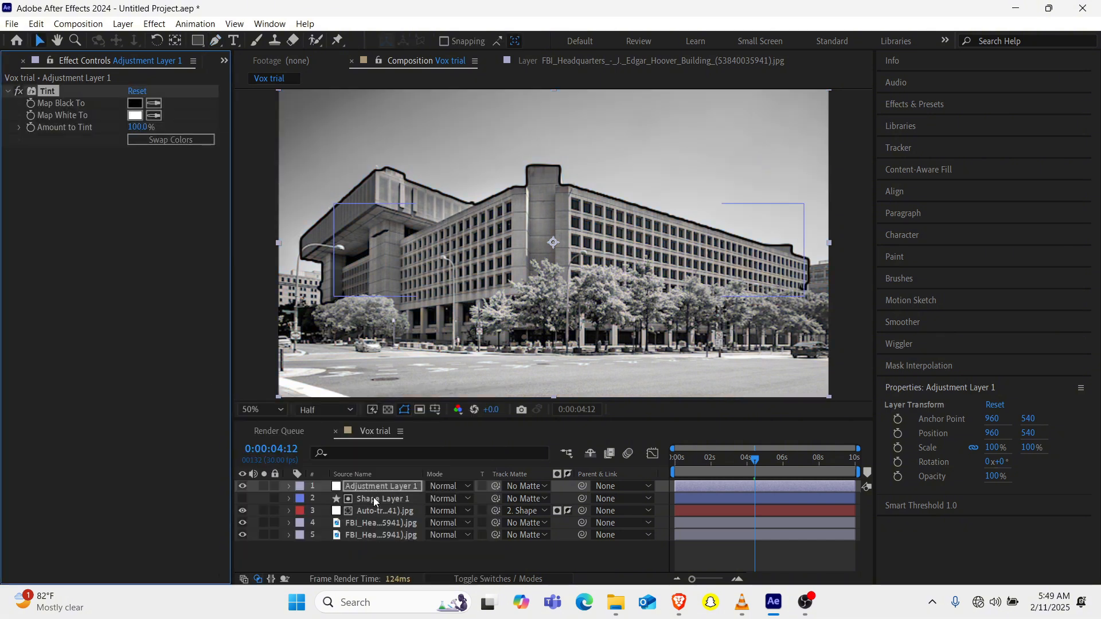
# Add a second adjustment layer above the Tint one and apply the CC Vignette effect to it.
pyautogui.click(370, 479)
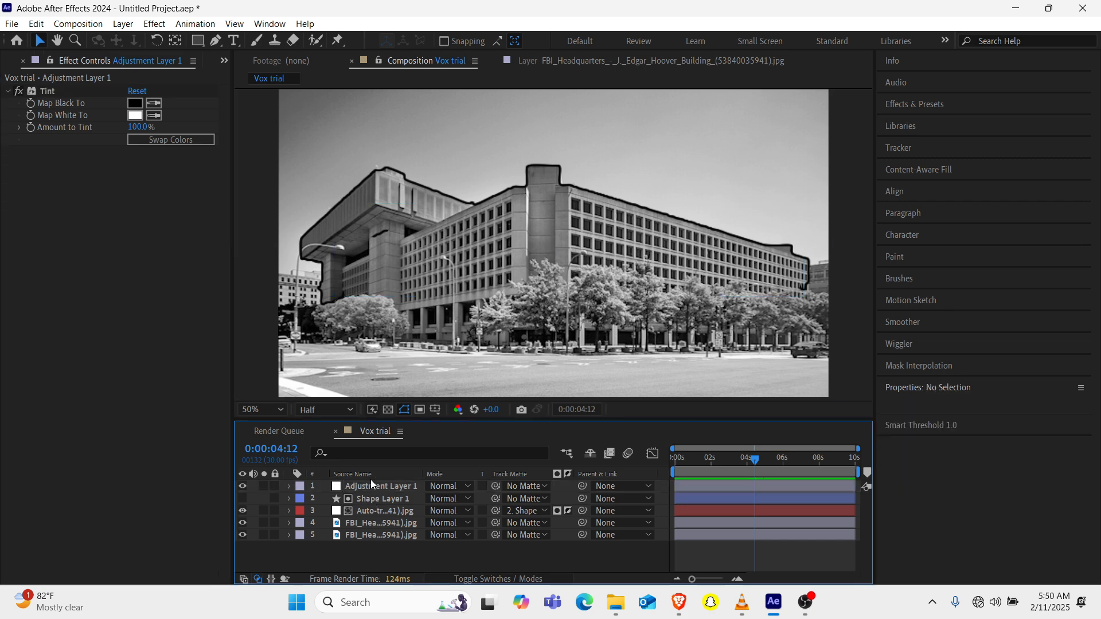
pyautogui.hotkey('ctrl', 'alt', 'y')
pyautogui.hotkey('ctrl', 'space')
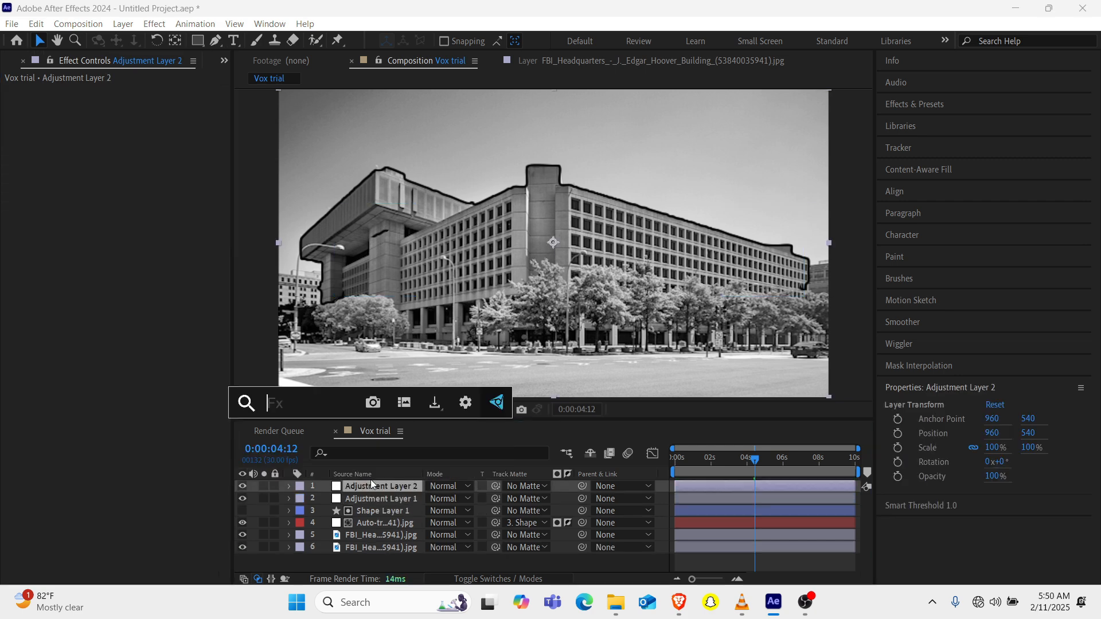
pyautogui.write('vig')
# Add a third adjustment layer with the Posterize Time effect and set its Frame Rate to 12.
pyautogui.click(371, 480)
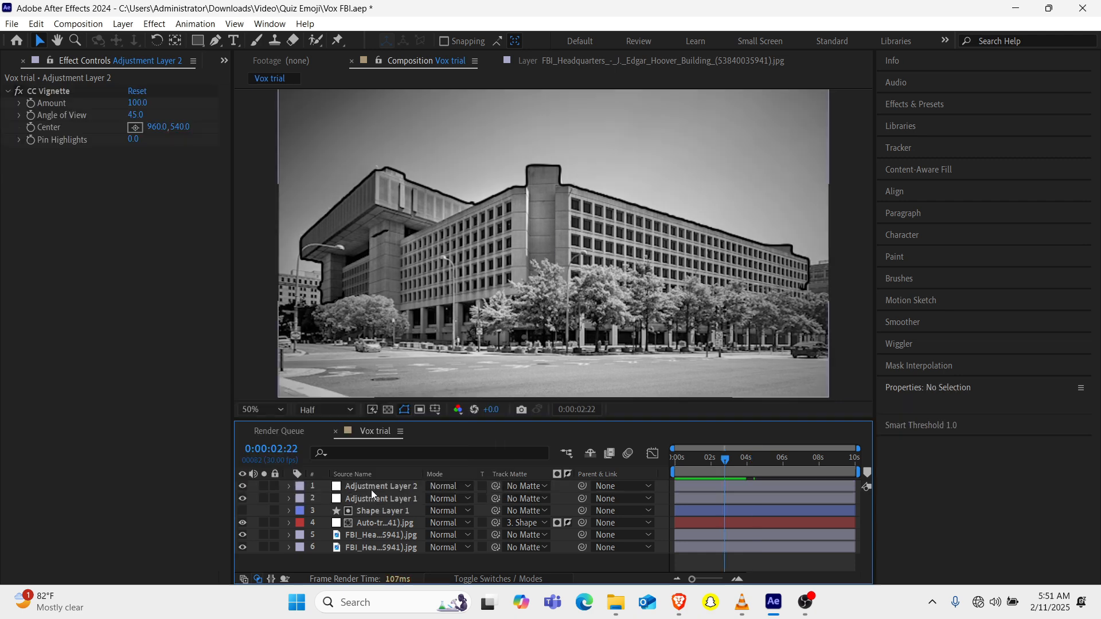
pyautogui.hotkey('ctrl', 'alt', 'y')
pyautogui.hotkey('ctrl', 'space')
pyautogui.write('pos')
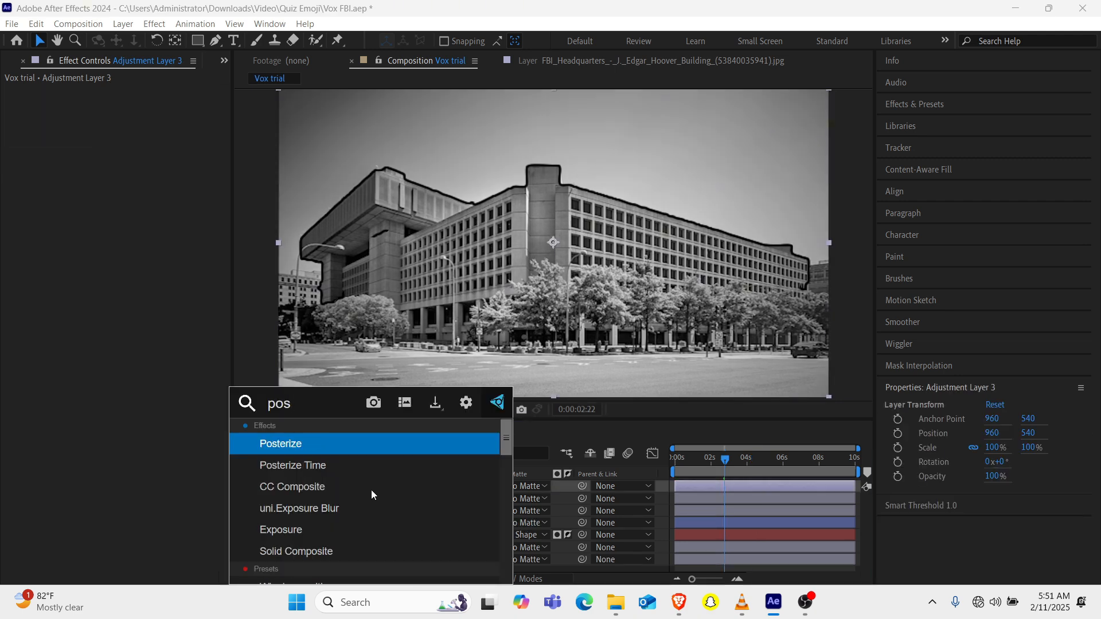
pyautogui.press('Down')
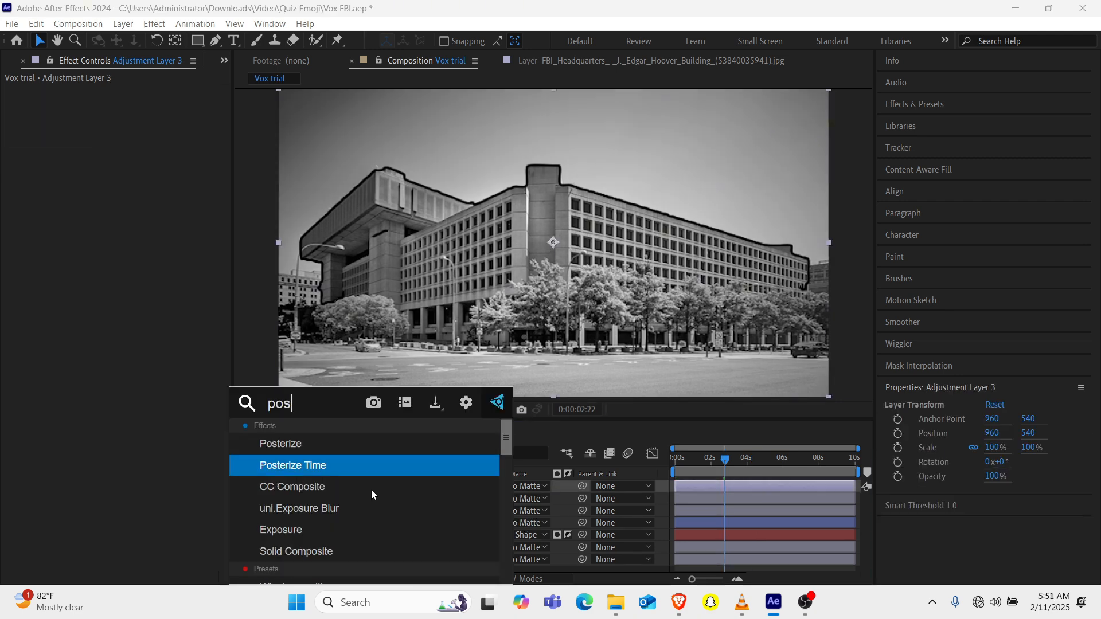
pyautogui.press('Return')
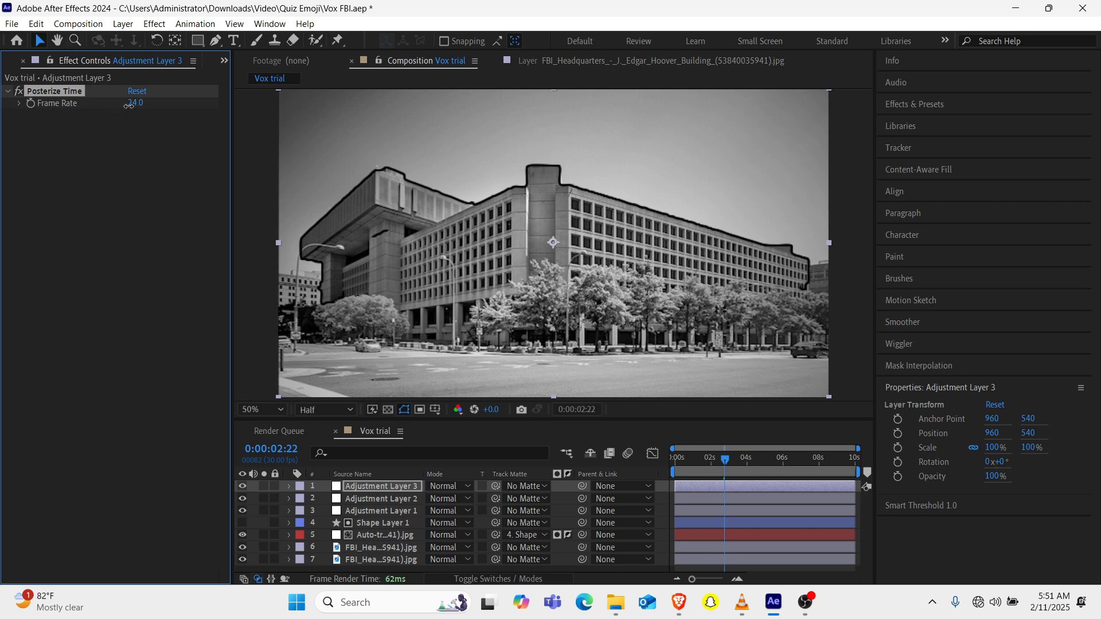
pyautogui.write('12')
pyautogui.press('Return')
# Pull curve handles out of Shape Layer 1's matte path point near the building's left overhang.
pyautogui.click(387, 526)
pyautogui.moveTo(326, 232); pyautogui.dragTo(300, 241)
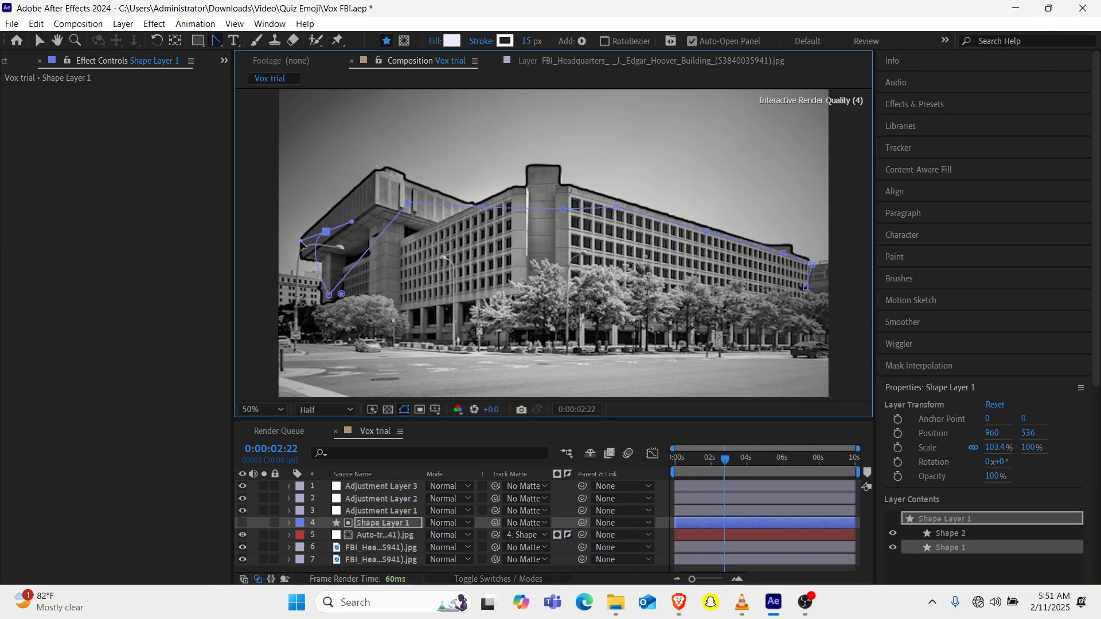
# Set the Brush Hardness of the auto-traced layer's Stroke effect to 35%.
pyautogui.click(370, 535)
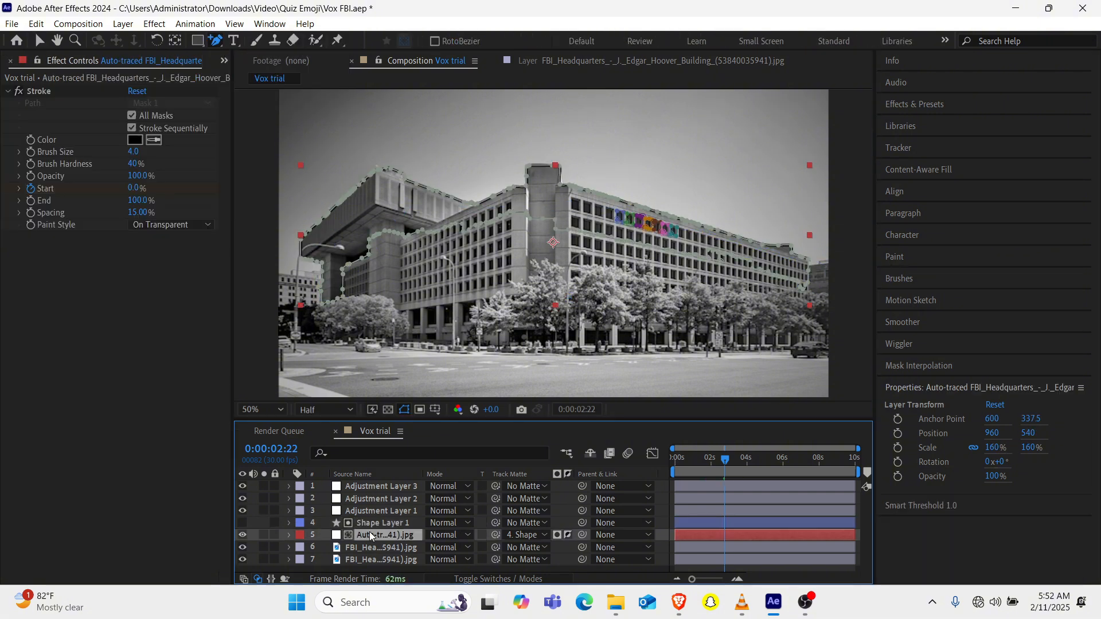
pyautogui.click(134, 164)
pyautogui.write('3')
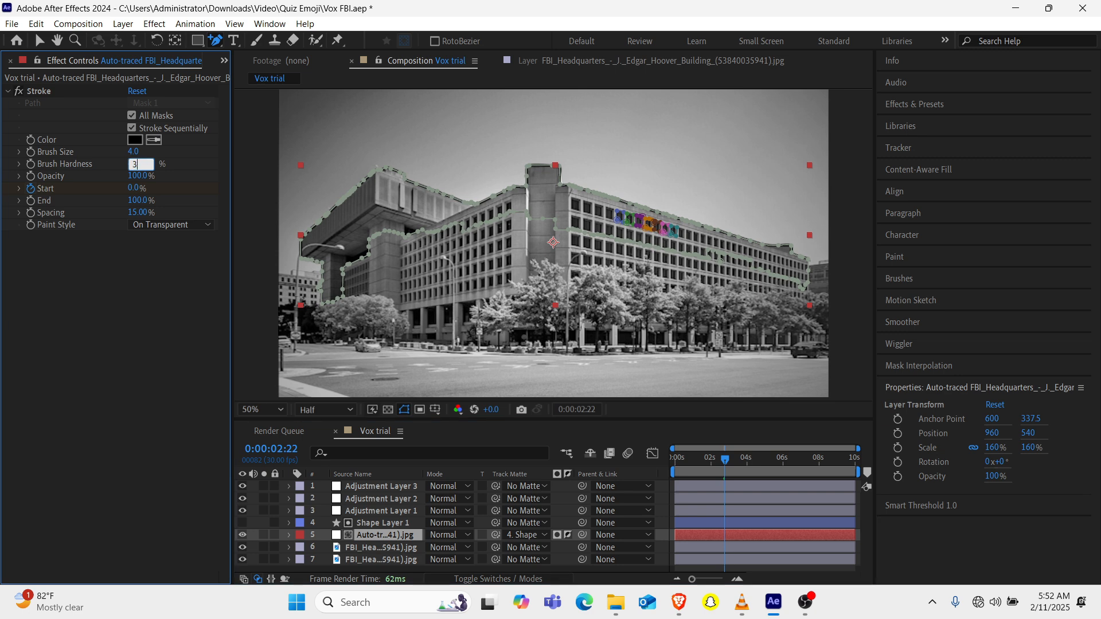
pyautogui.write('5')
pyautogui.press('Return')
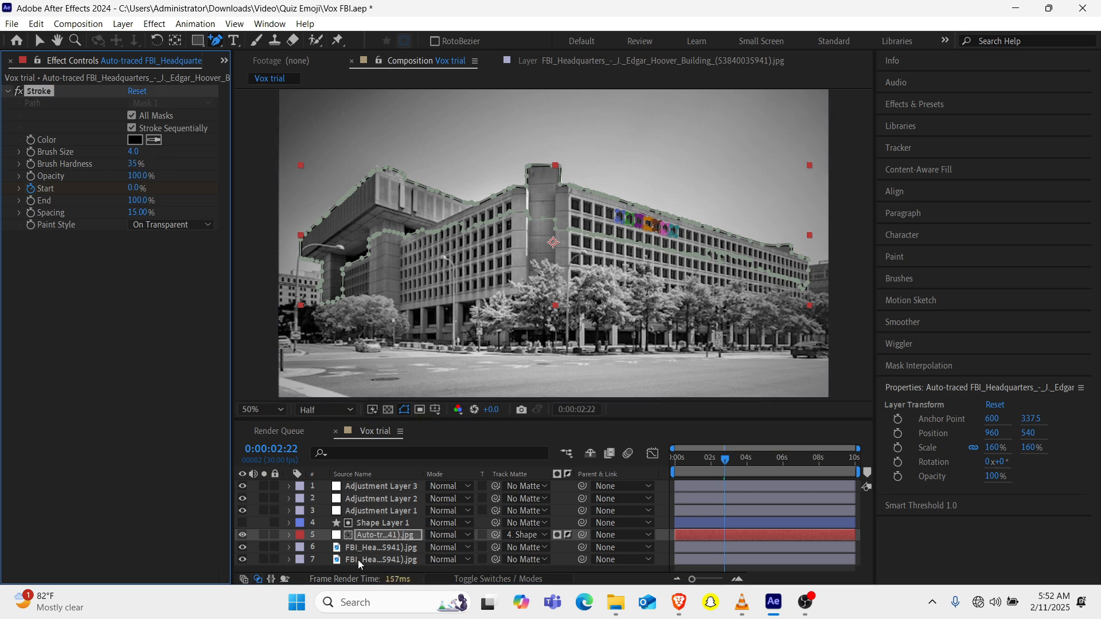
# Move the stroke's second Start keyframe to slightly past the 3-second mark and preview the animation from the start.
pyautogui.press('m')
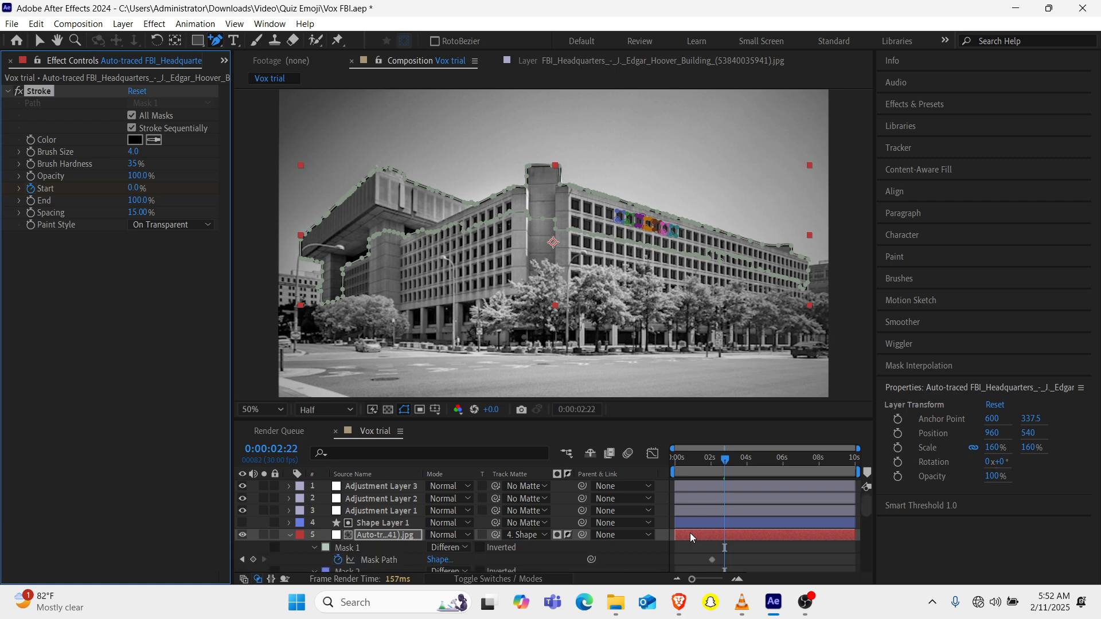
pyautogui.scroll(-5, 772, 549)
pyautogui.click(703, 546)
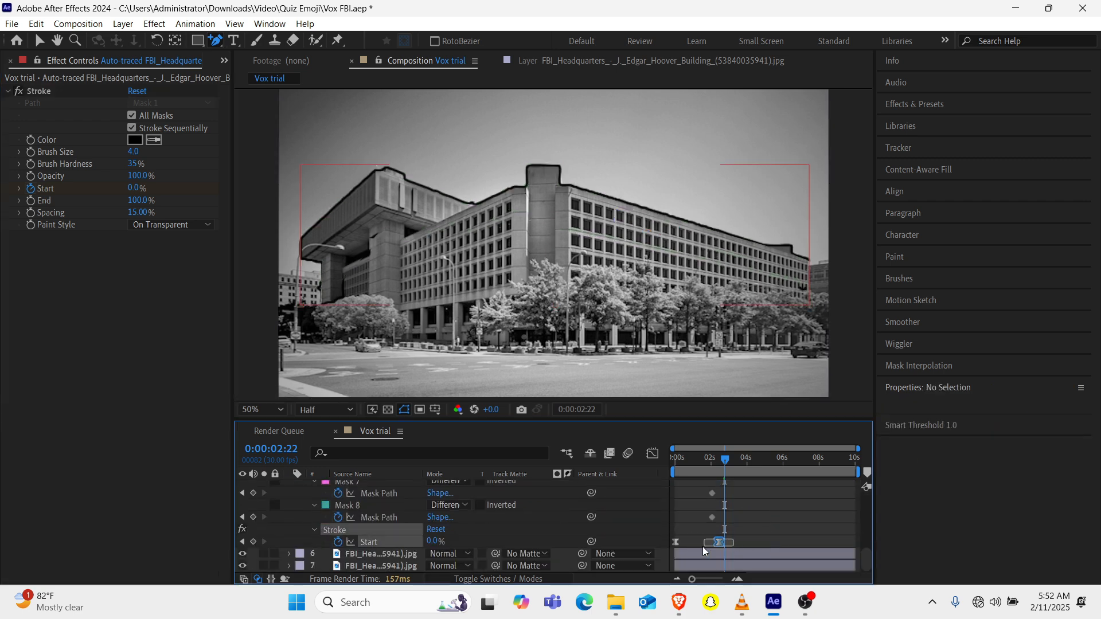
pyautogui.moveTo(718, 542); pyautogui.dragTo(736, 543)
pyautogui.moveTo(696, 459); pyautogui.dragTo(555, 488)
pyautogui.press('space')
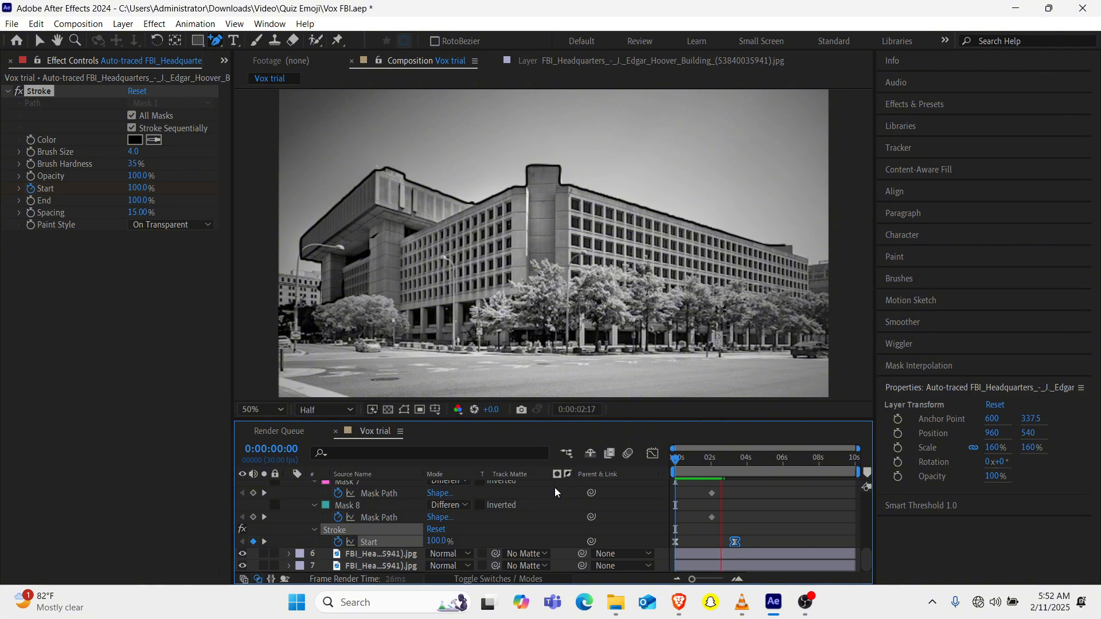
pyautogui.press('space')
pyautogui.scroll(6, 317, 542)
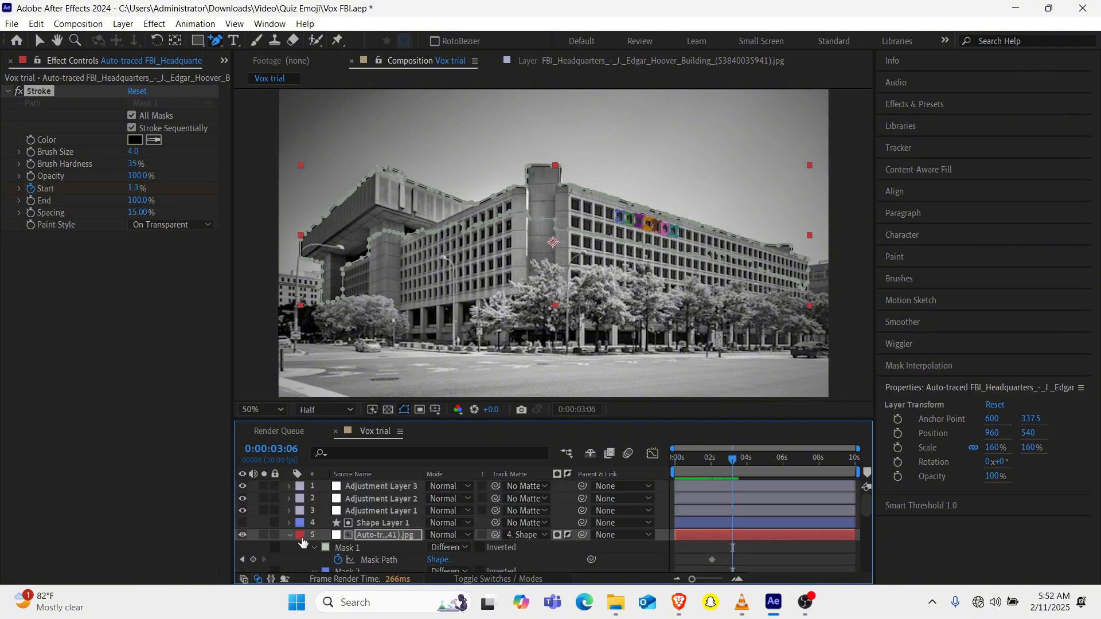
# Start a new text layer in the sky above the building's left wing, with the font set to Verdana Bold.
pyautogui.click(291, 535)
pyautogui.click(365, 487)
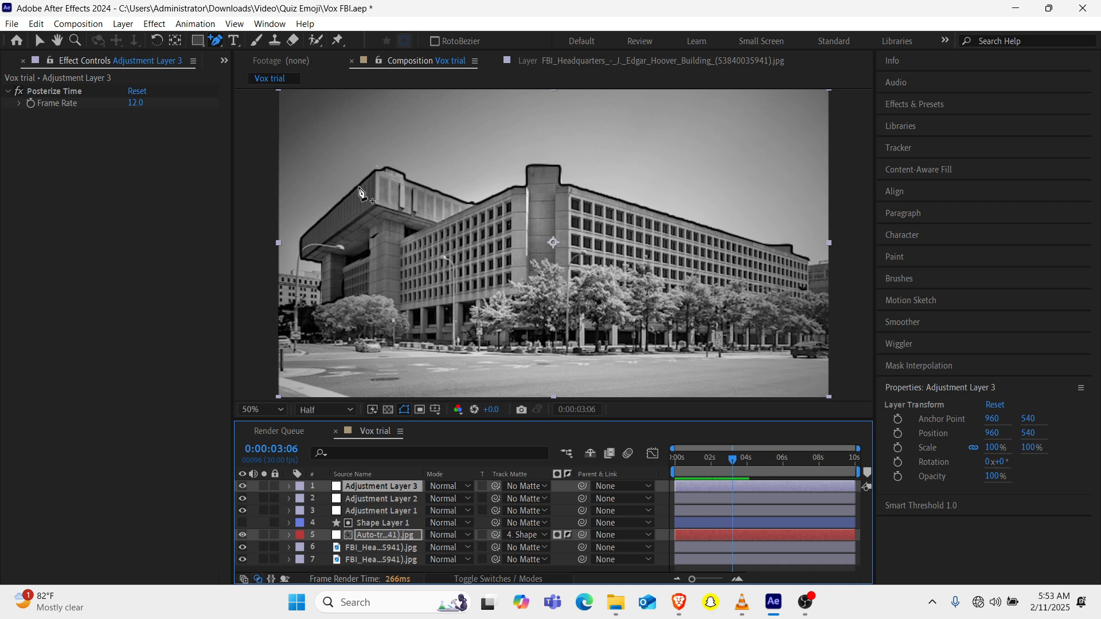
pyautogui.hotkey('ctrl', 't')
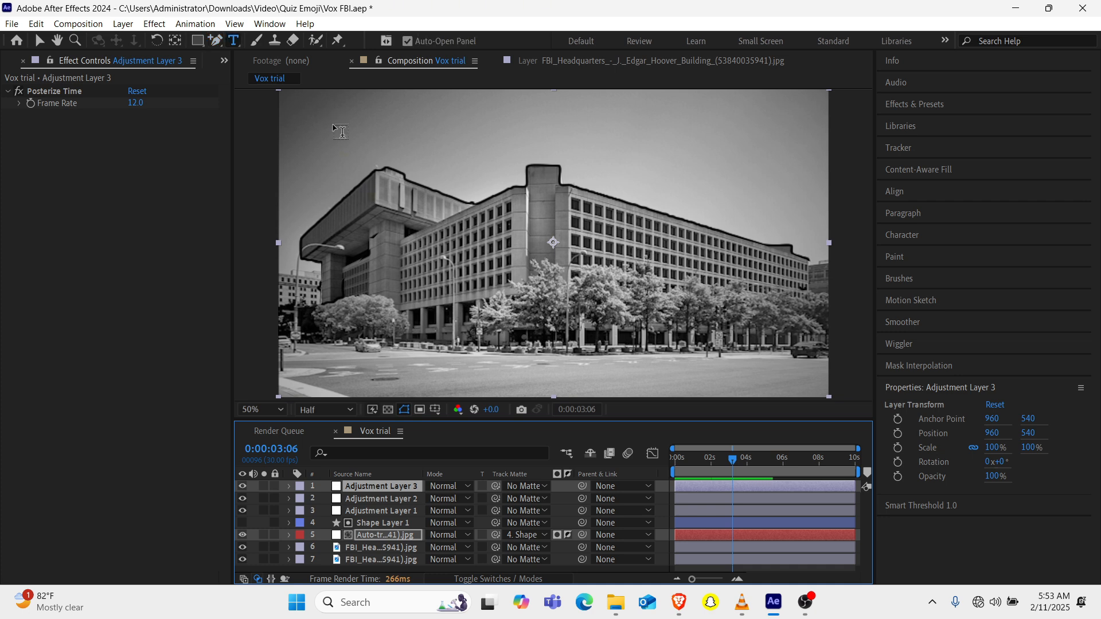
pyautogui.click(340, 163)
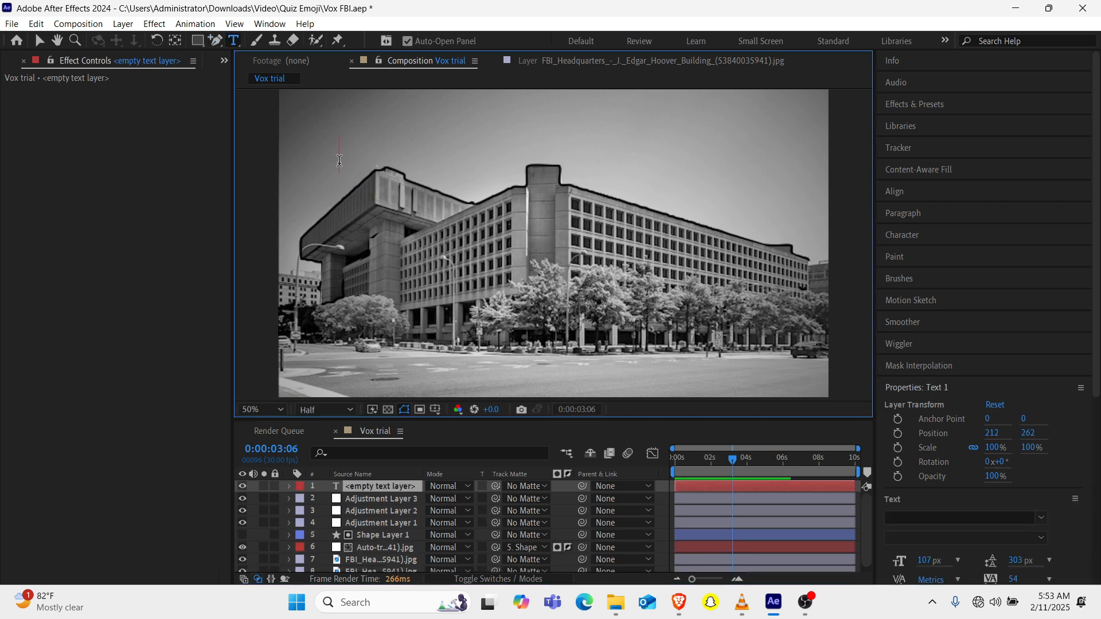
pyautogui.scroll(-1, 1025, 511)
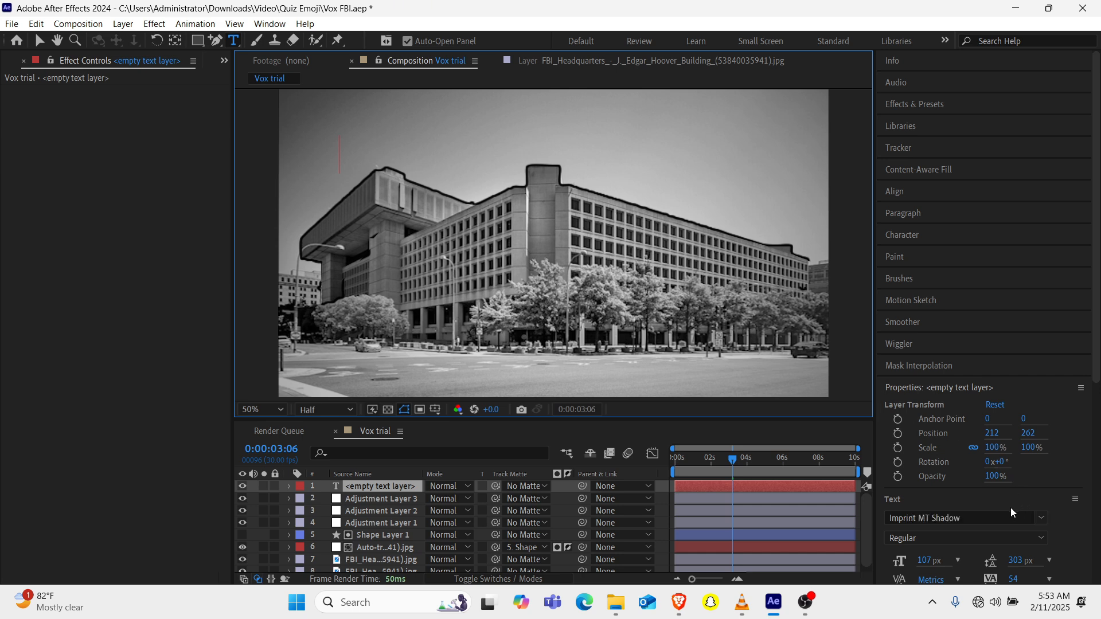
pyautogui.click(1017, 521)
pyautogui.write('ver')
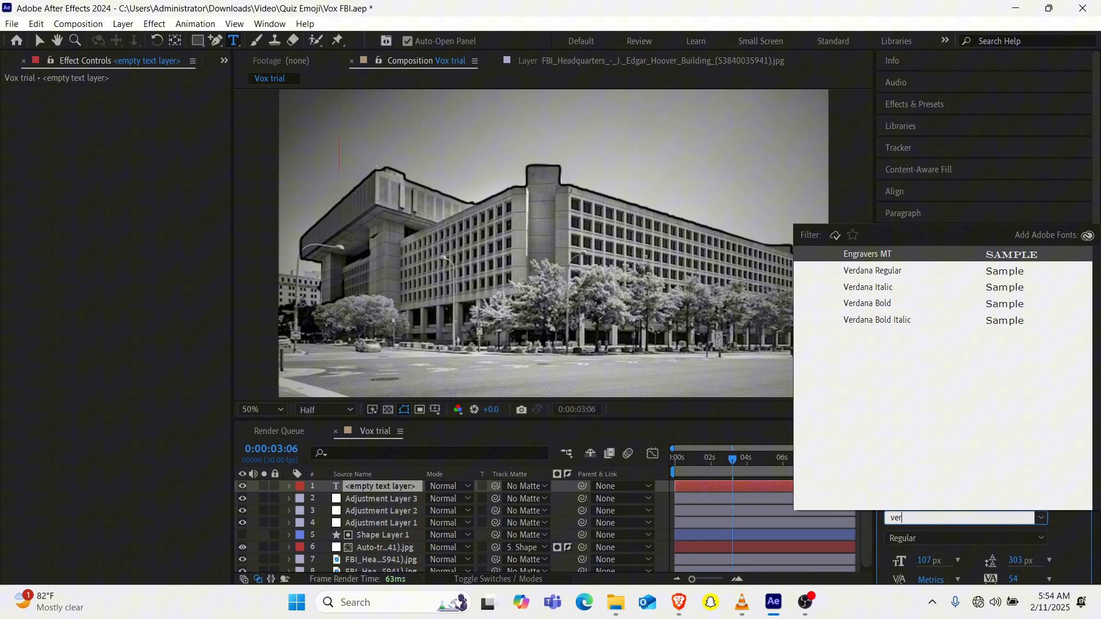
pyautogui.press('Down')
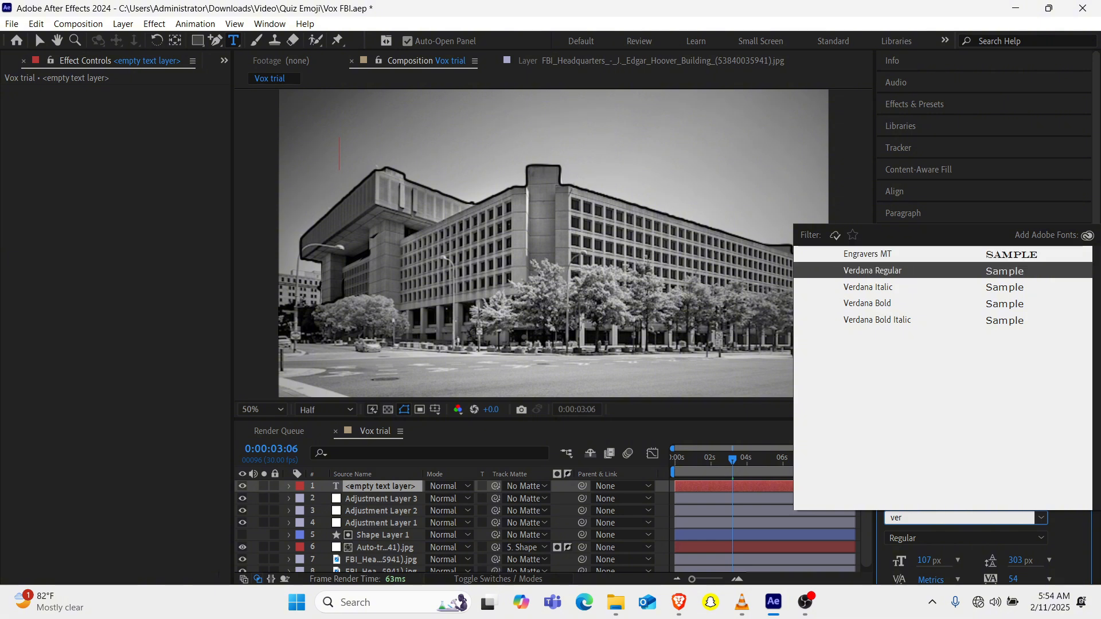
pyautogui.press('Down')
pyautogui.press('Down')
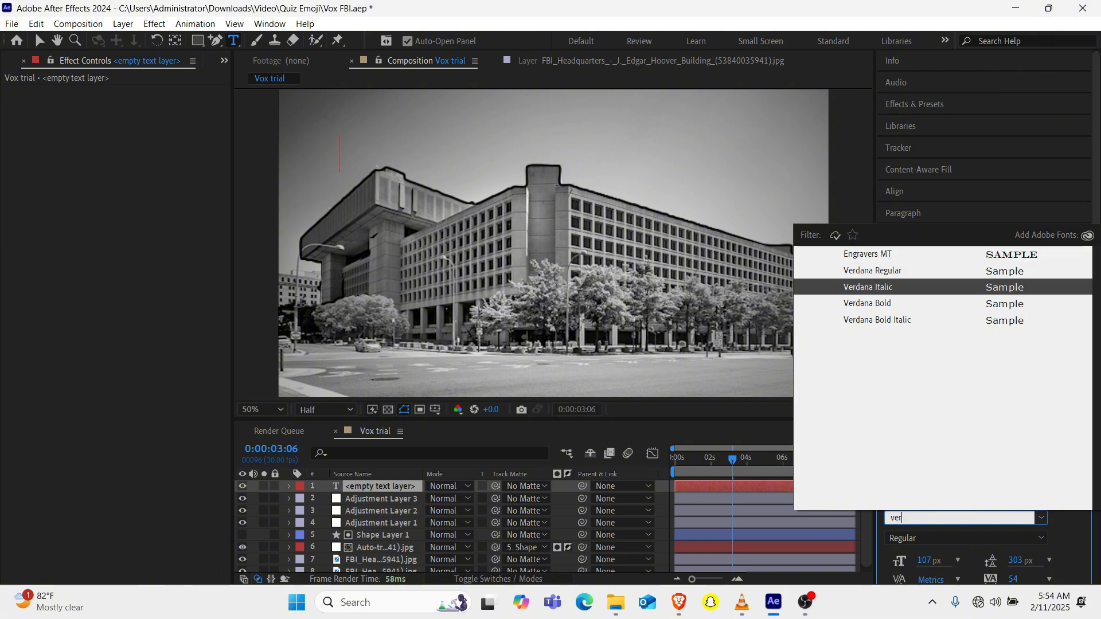
pyautogui.press('Return')
# Enter "fbi headquarters" as the title text and keep the Bold font style.
pyautogui.write('f')
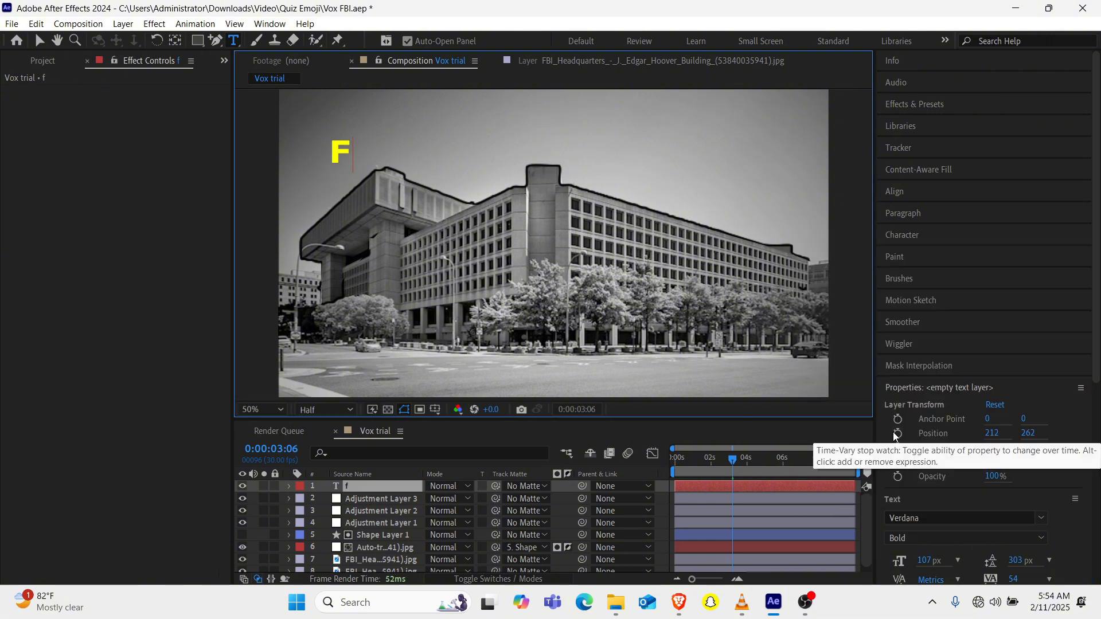
pyautogui.write('q')
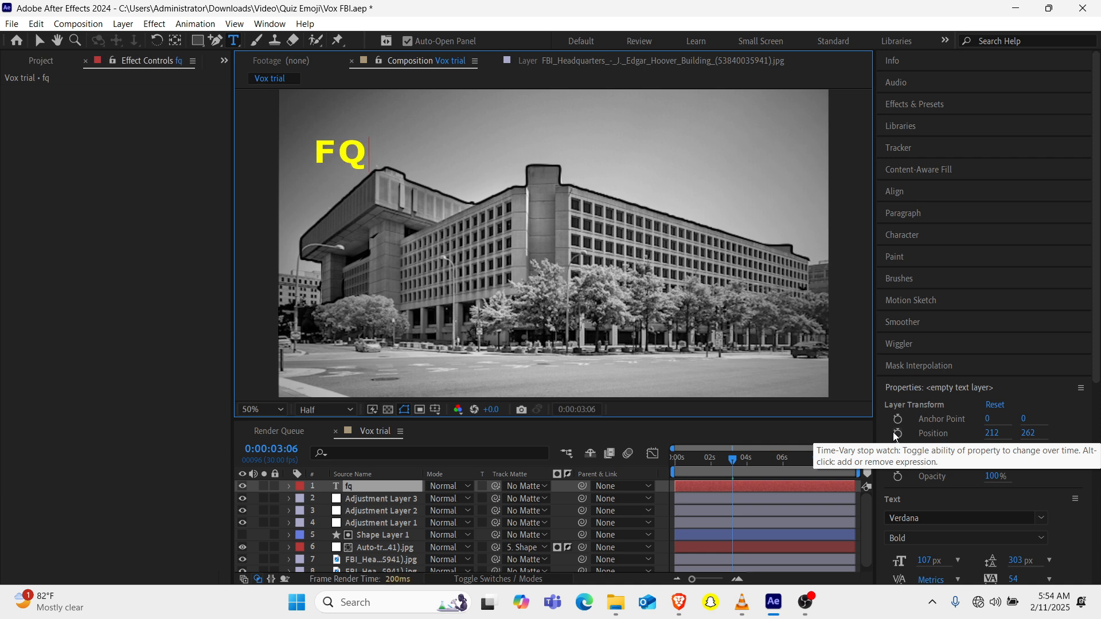
pyautogui.press('BackSpace')
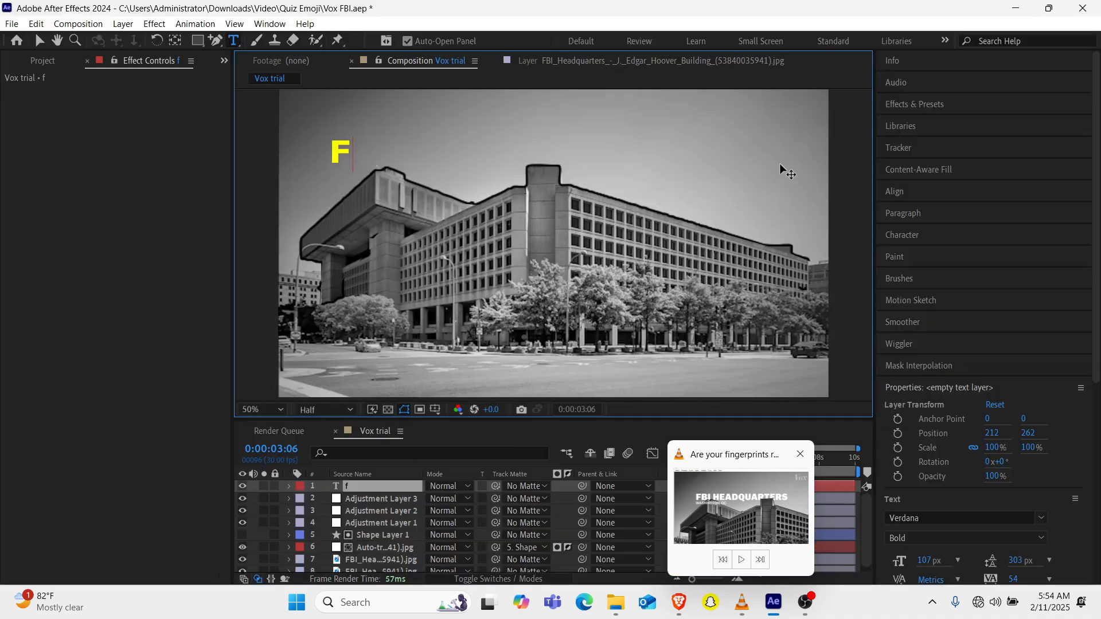
pyautogui.write('bi')
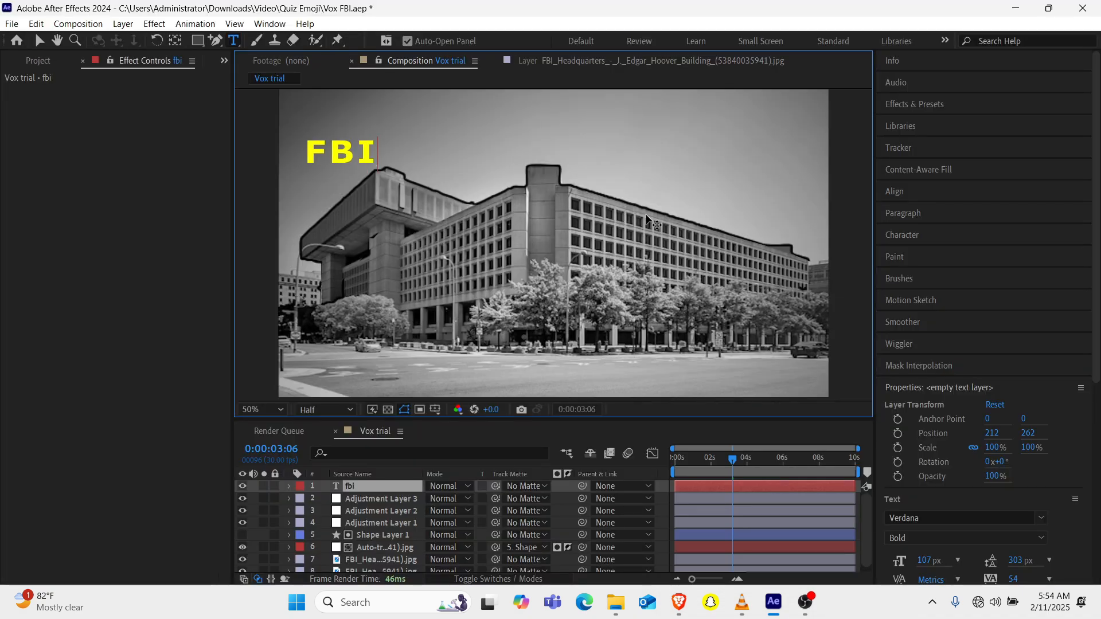
pyautogui.write(' headquarters')
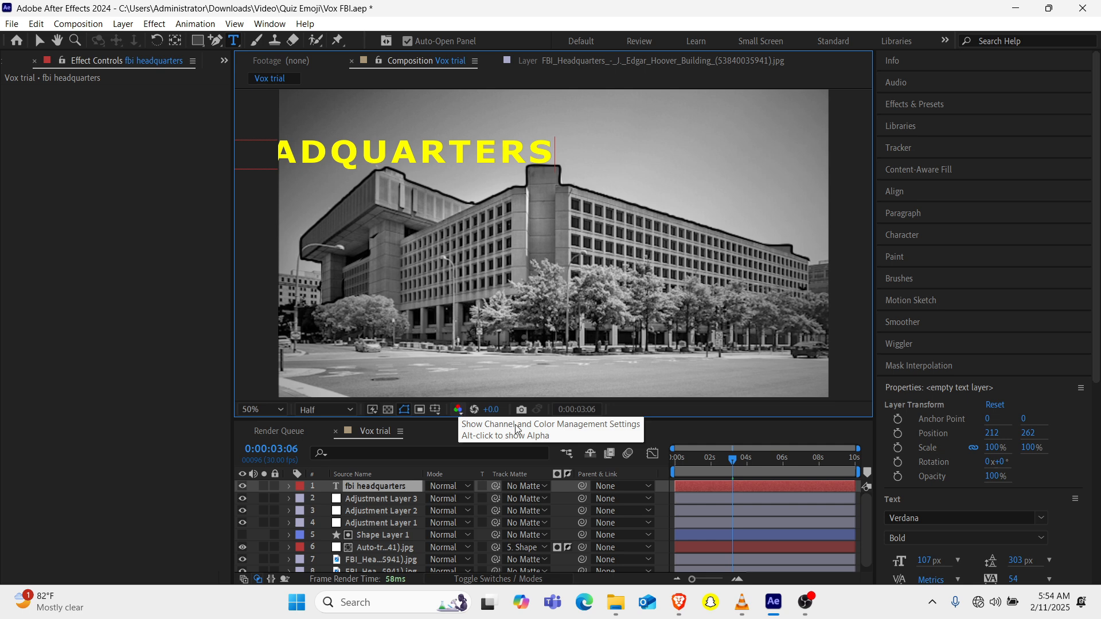
pyautogui.click(1041, 536)
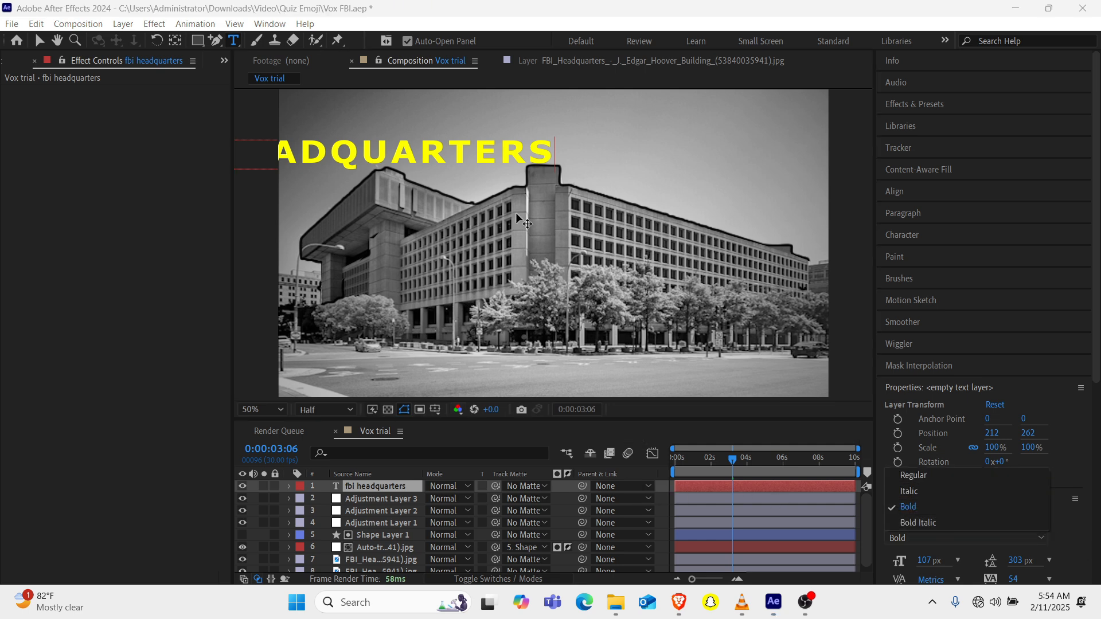
pyautogui.click(376, 485)
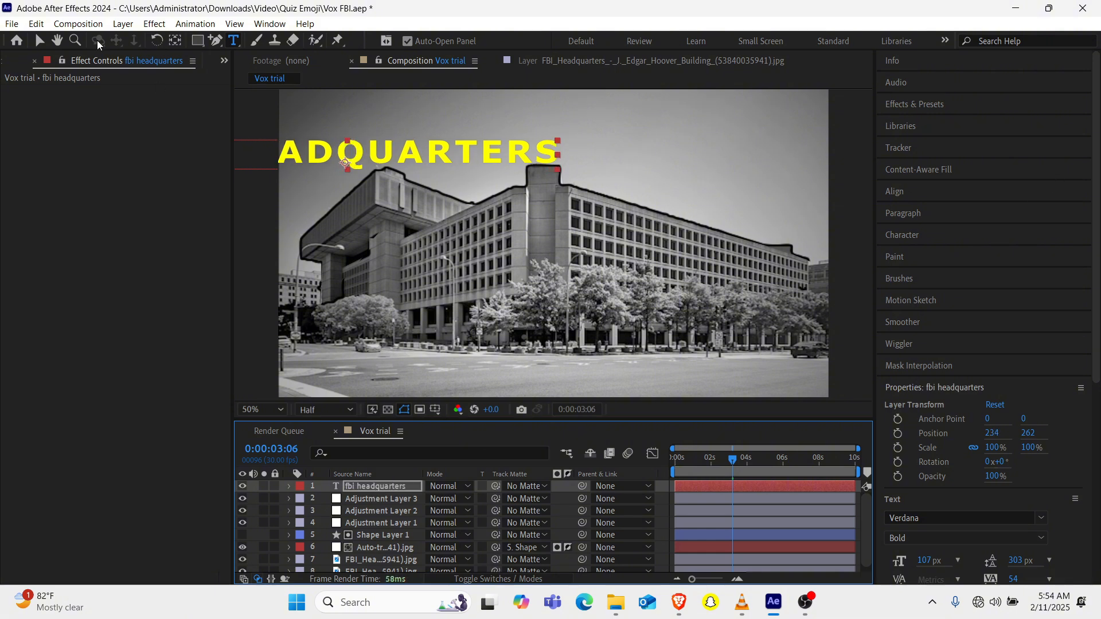
# Centre the title's anchor point on its text and align the layer to the composition's horizontal centre.
pyautogui.click(175, 40)
pyautogui.hotkey('ctrl', 'alt', 'Home')
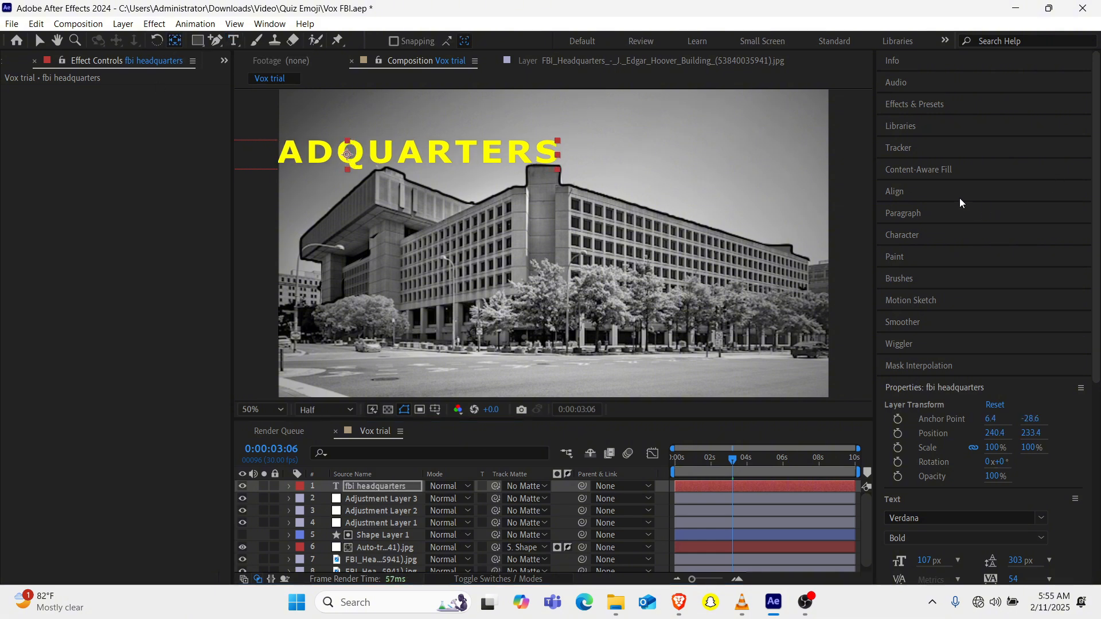
pyautogui.click(960, 194)
pyautogui.click(917, 233)
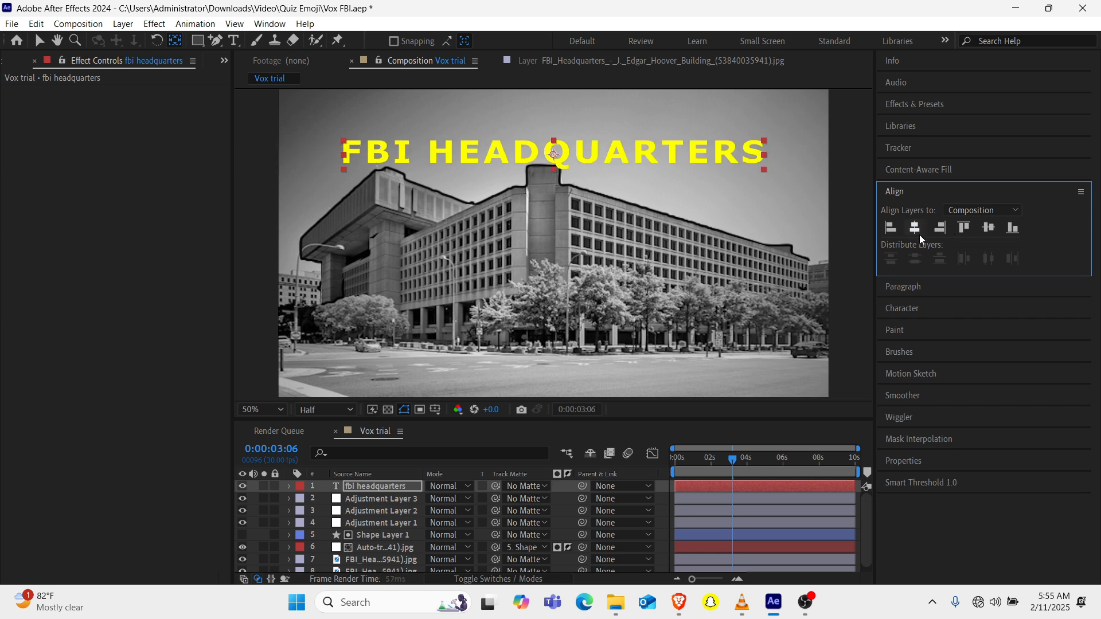
pyautogui.click(968, 229)
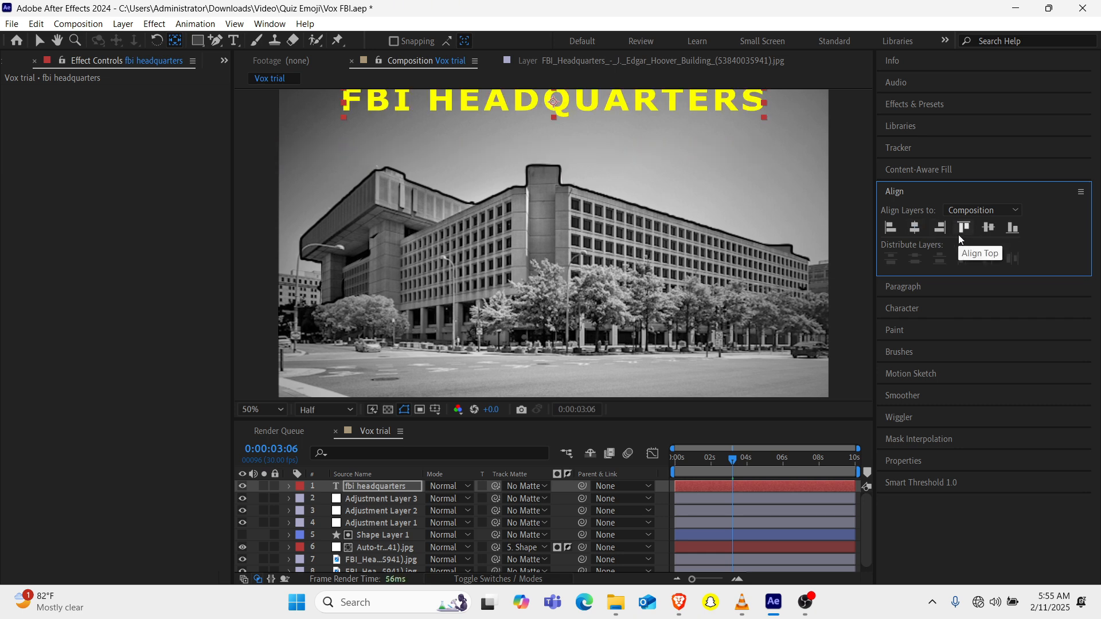
pyautogui.hotkey('ctrl', 'z')
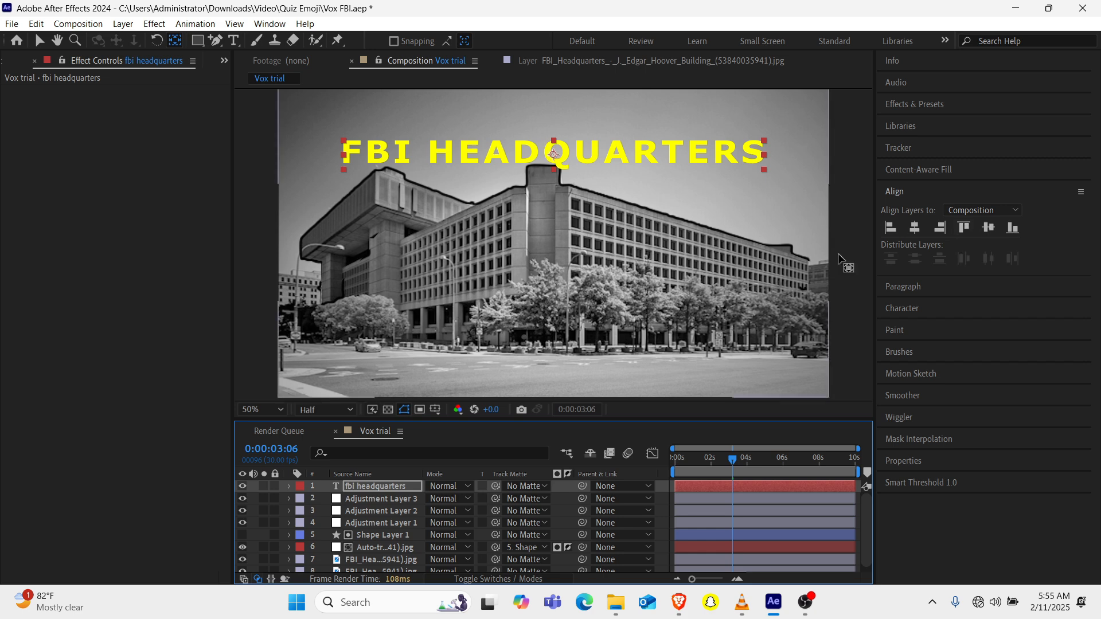
# Change the fill colour of the whole title text to white (FFFFFF).
pyautogui.doubleClick(363, 490)
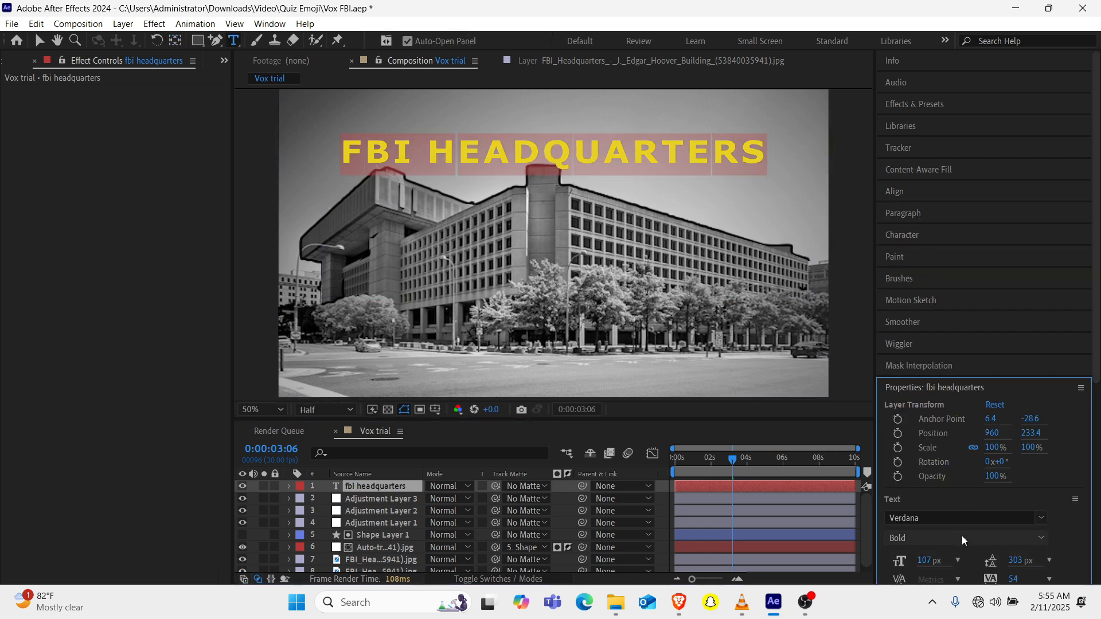
pyautogui.scroll(-5, 1039, 550)
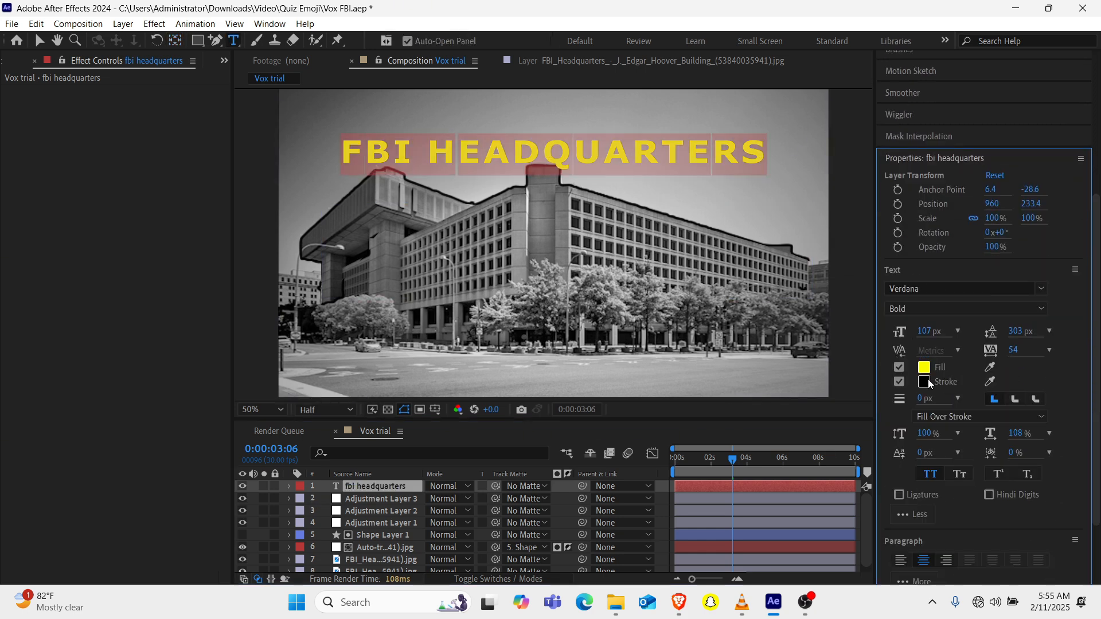
pyautogui.click(924, 368)
pyautogui.click(229, 413)
pyautogui.moveTo(228, 413); pyautogui.dragTo(0, 287)
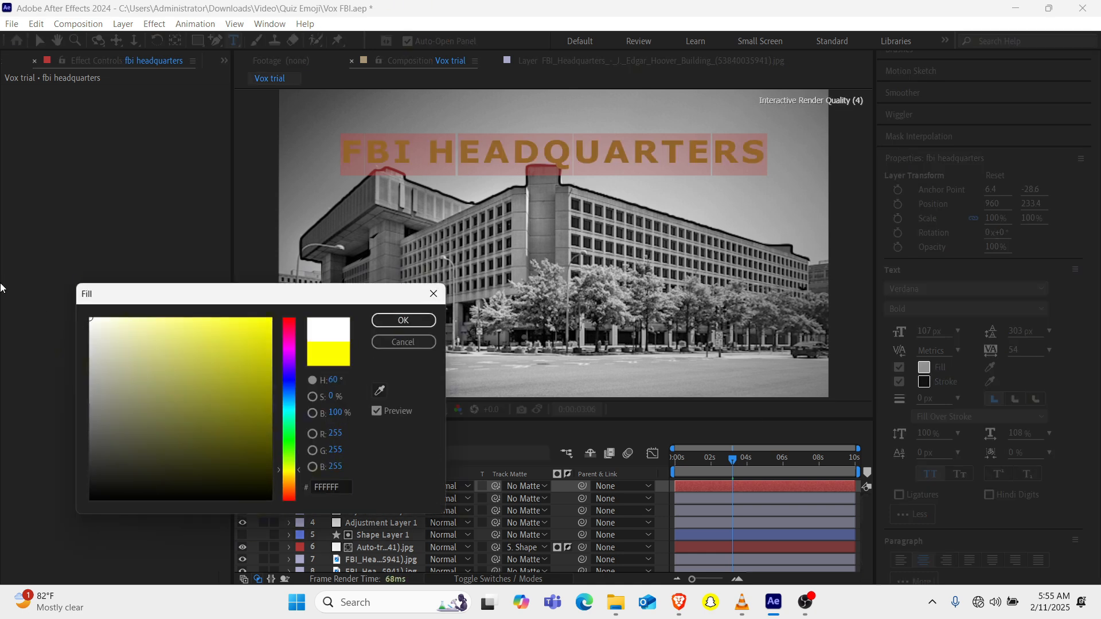
pyautogui.click(401, 322)
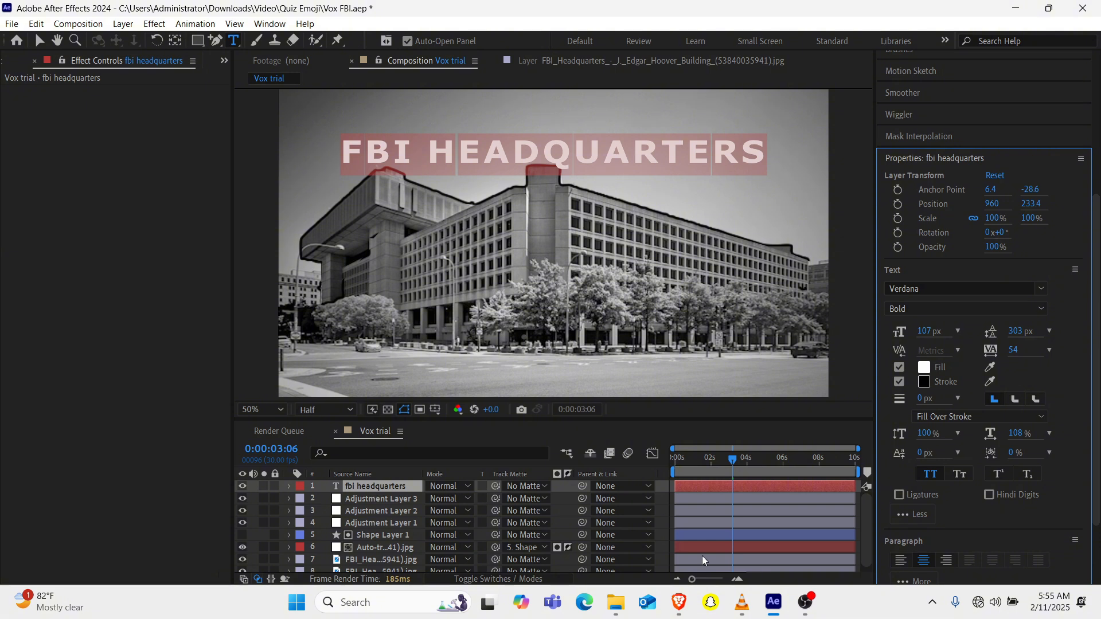
# Place the title layer between the two FBI headquarters photo layers and nudge it to position 952, 237.4.
pyautogui.moveTo(376, 487); pyautogui.dragTo(367, 563)
pyautogui.press('Down')
pyautogui.press('Down')
pyautogui.press('Down')
pyautogui.press('Down')
pyautogui.press('Down')
pyautogui.press('Down')
pyautogui.press('Down')
pyautogui.press('Down')
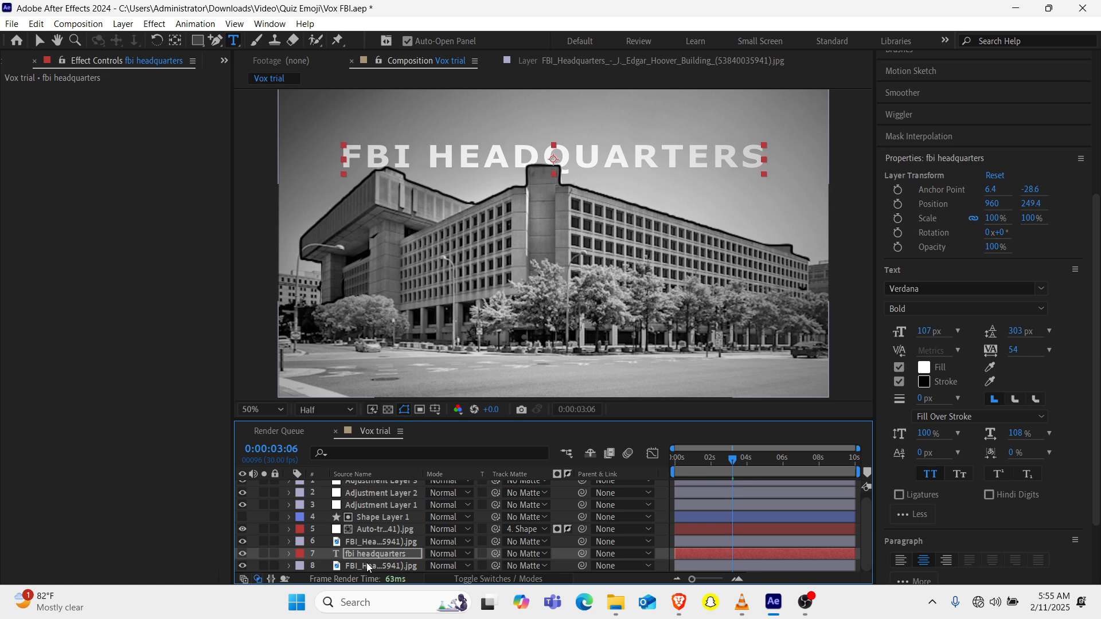
pyautogui.press('Up')
pyautogui.press('Up')
pyautogui.press('Up')
pyautogui.press('Up')
pyautogui.press('Up')
pyautogui.press('Up')
pyautogui.press('Left')
pyautogui.press('Left')
pyautogui.press('Left')
pyautogui.press('Left')
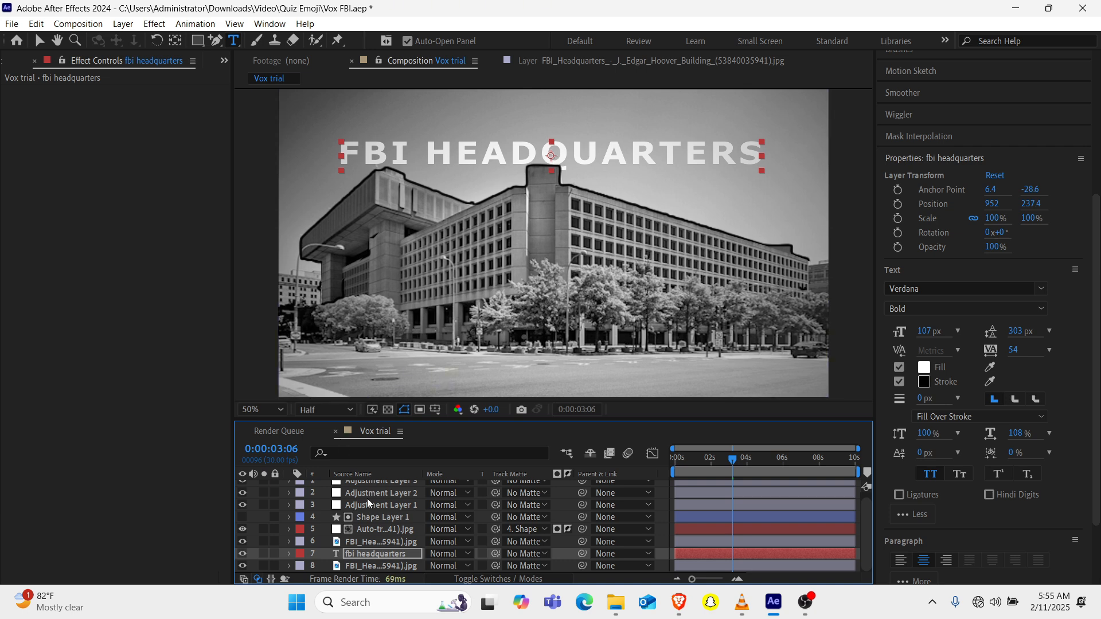
# Start a second text layer near the building's left roof edge and move it directly above Shape Layer 1 in the layer stack.
pyautogui.scroll(1, 374, 512)
pyautogui.scroll(-1, 373, 512)
pyautogui.scroll(1, 401, 532)
pyautogui.scroll(-1, 401, 532)
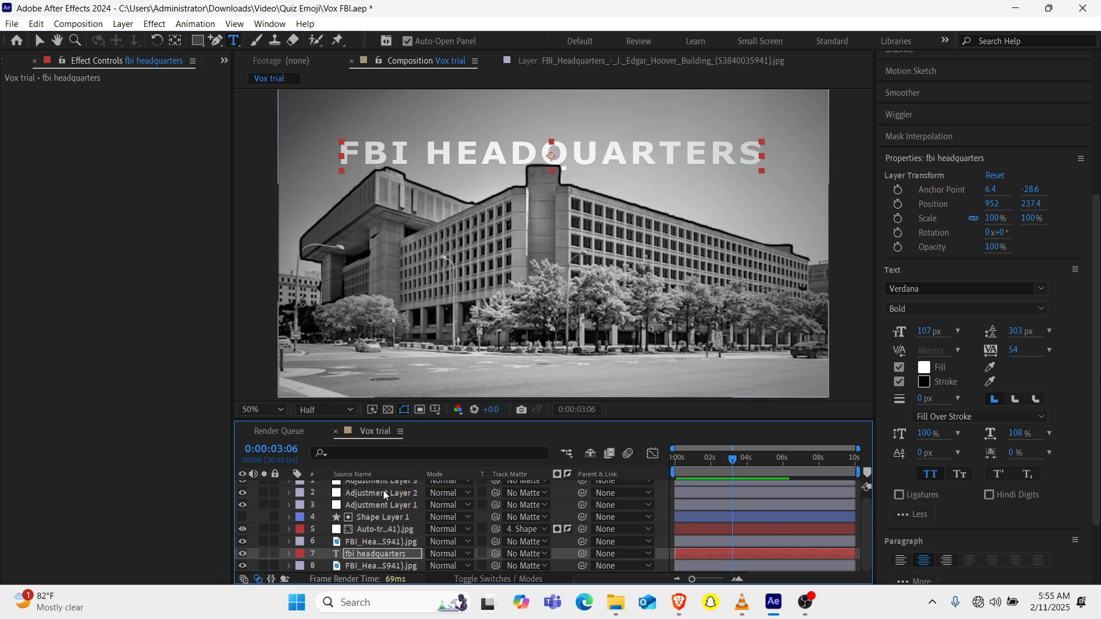
pyautogui.click(345, 182)
pyautogui.write('was')
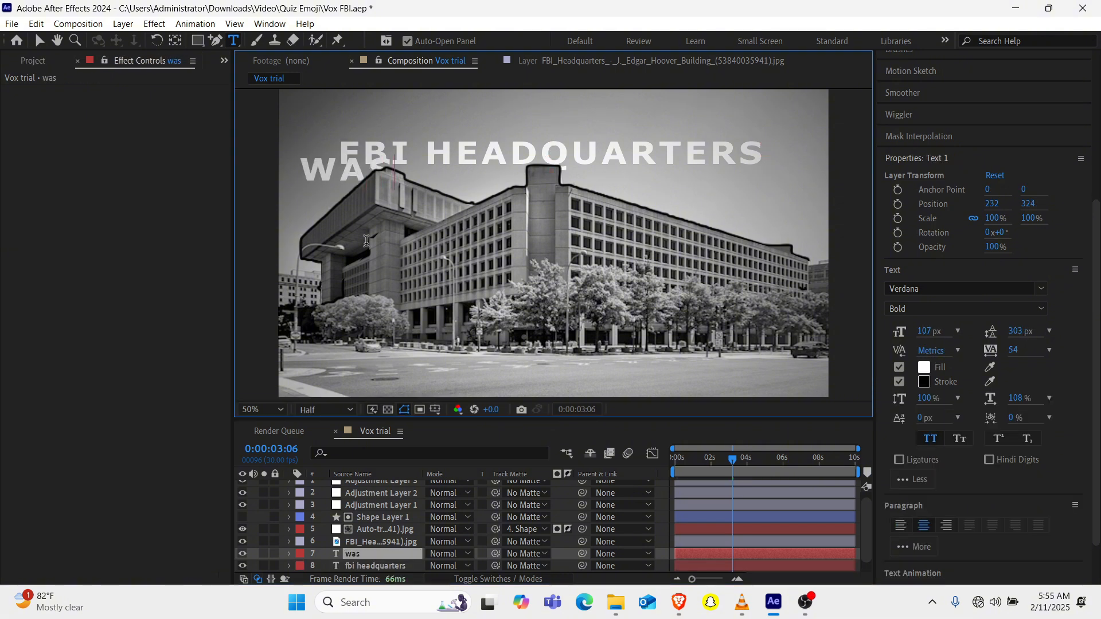
pyautogui.press('BackSpace')
pyautogui.press('BackSpace')
pyautogui.press('BackSpace')
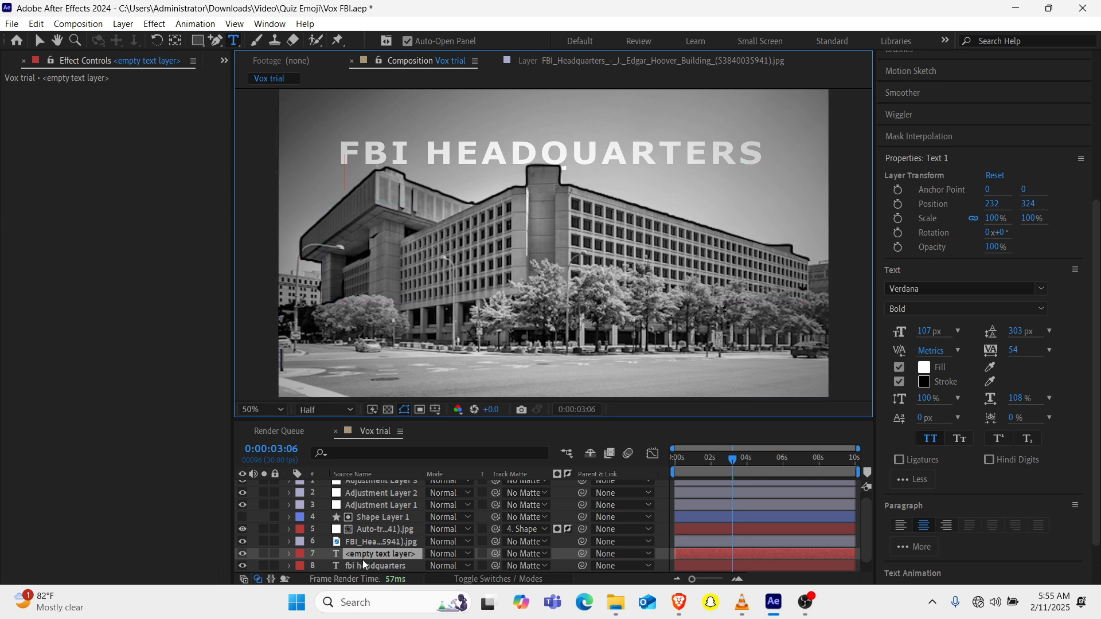
pyautogui.moveTo(362, 559); pyautogui.dragTo(374, 512)
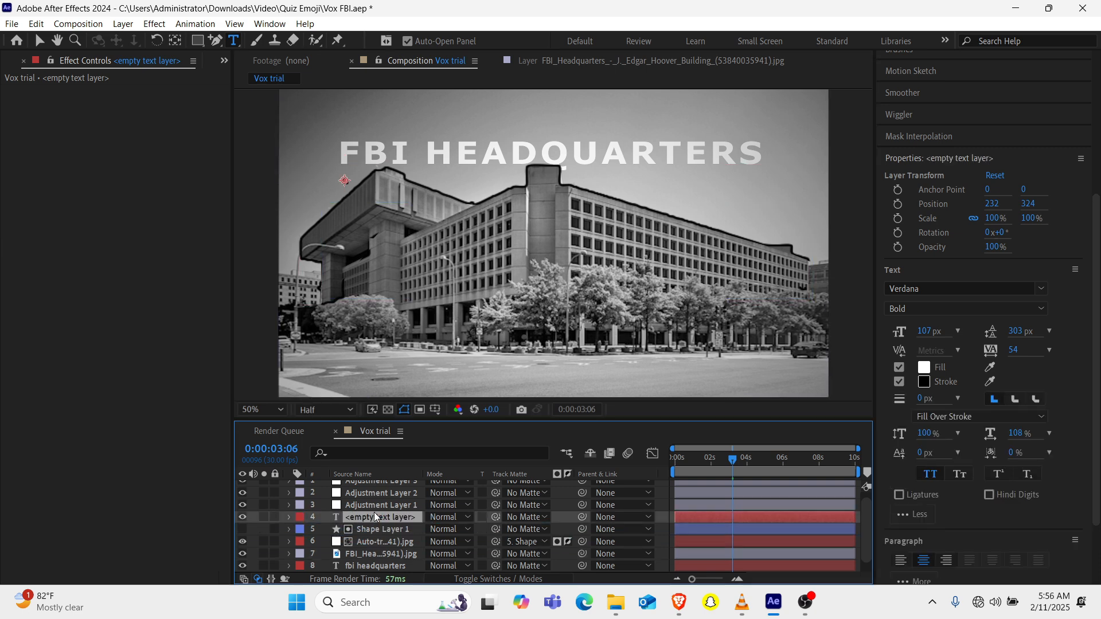
# Enter "washington,dc" as the second layer's text and centre its anchor point.
pyautogui.write('was')
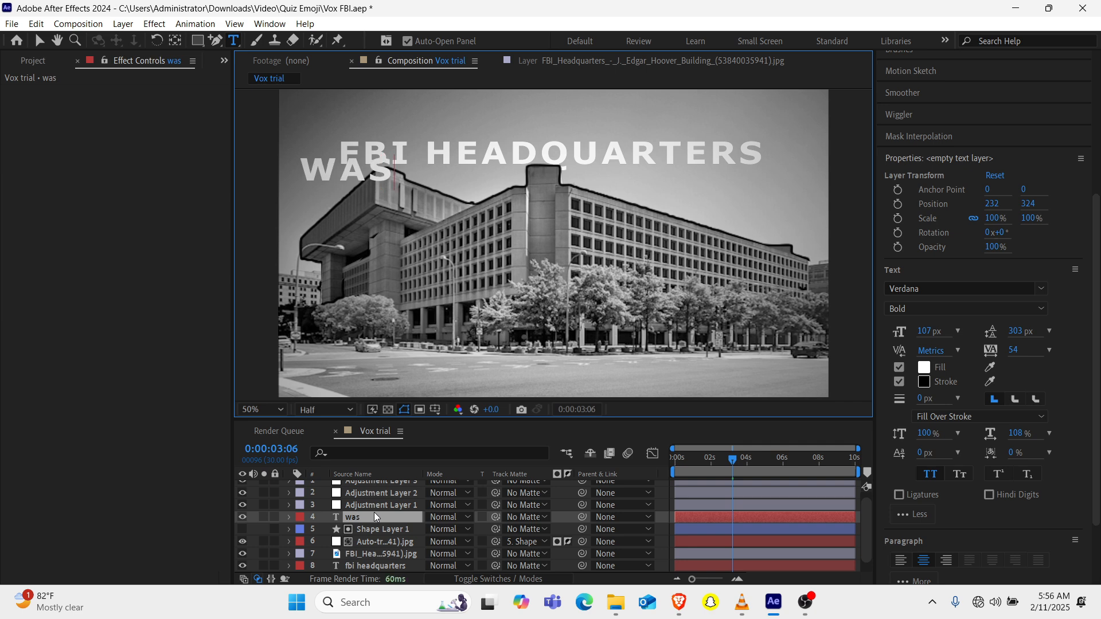
pyautogui.write('hi')
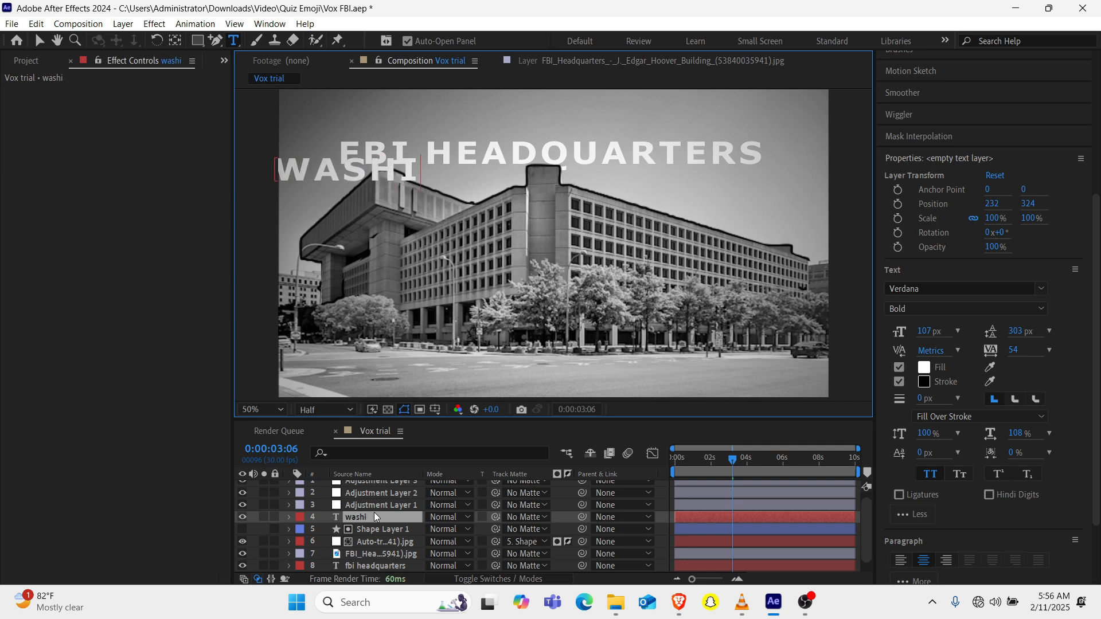
pyautogui.write('ngti')
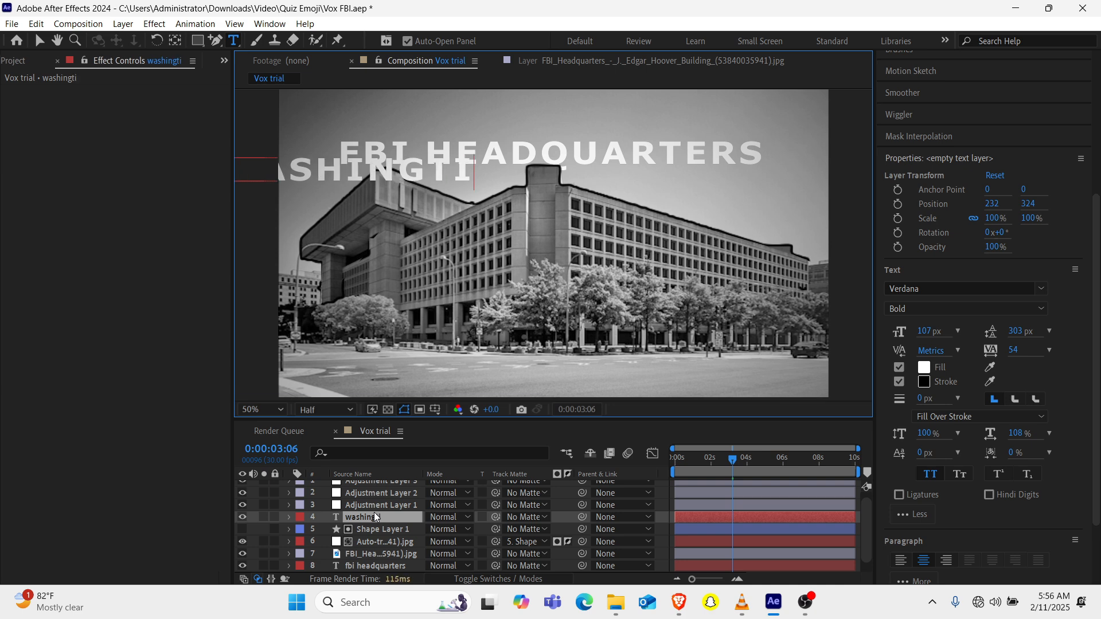
pyautogui.press('BackSpace')
pyautogui.write('on')
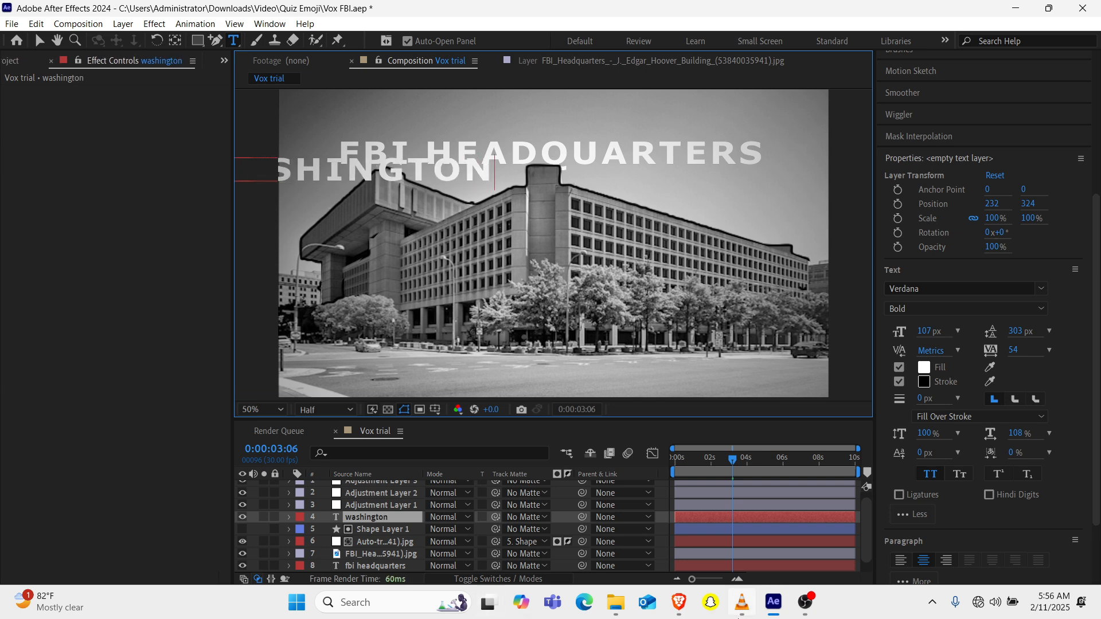
pyautogui.moveTo(742, 601)
pyautogui.moveTo(731, 548)
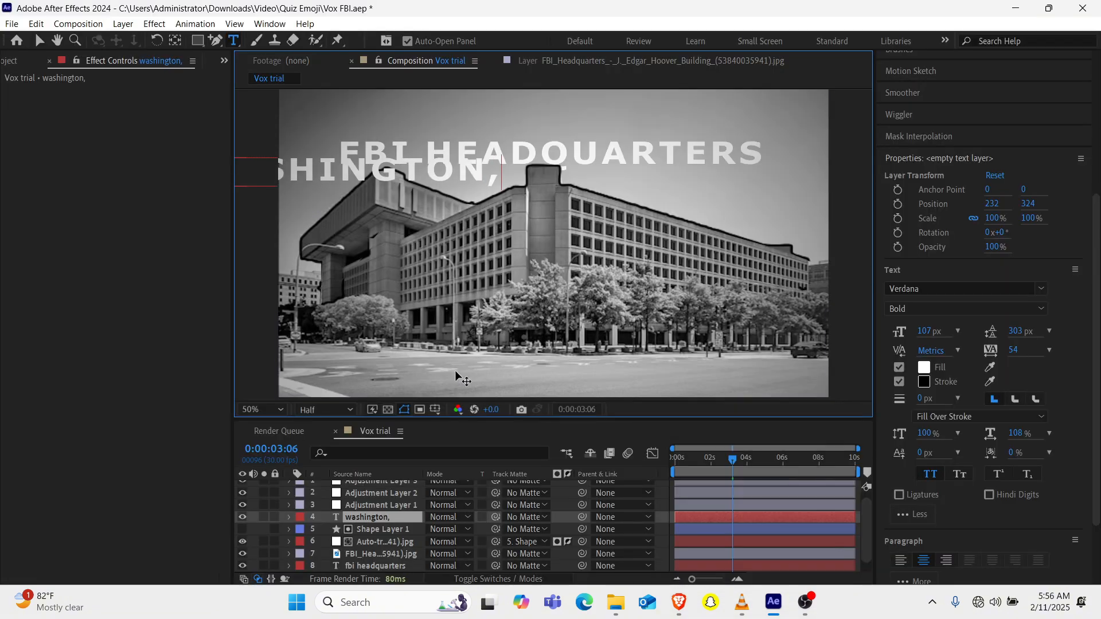
pyautogui.write('dv')
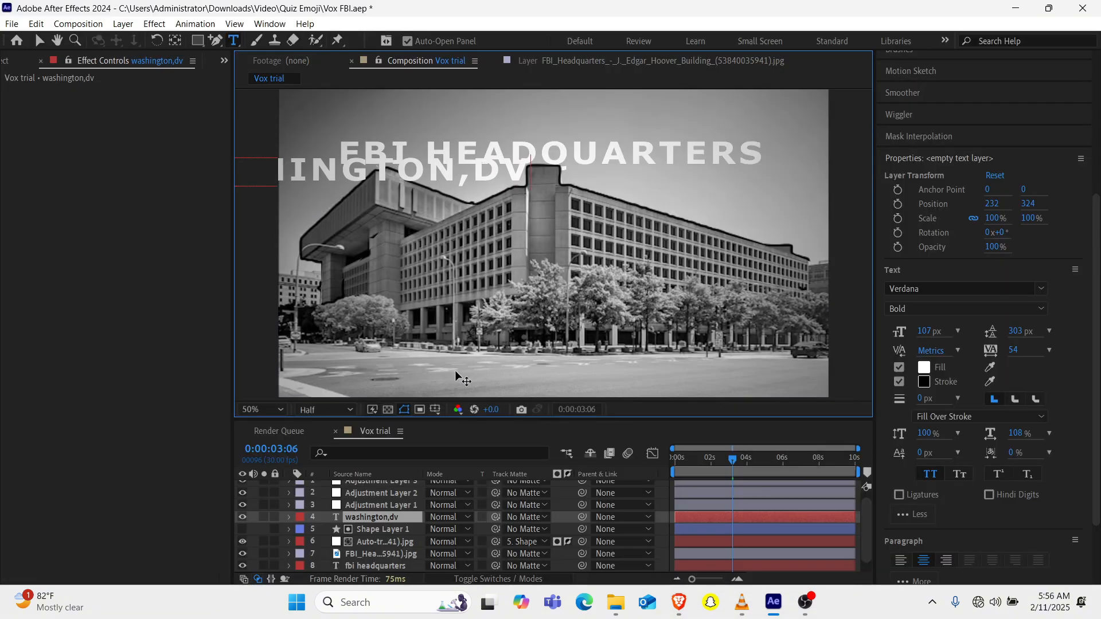
pyautogui.press('BackSpace')
pyautogui.write('c')
pyautogui.press('Escape')
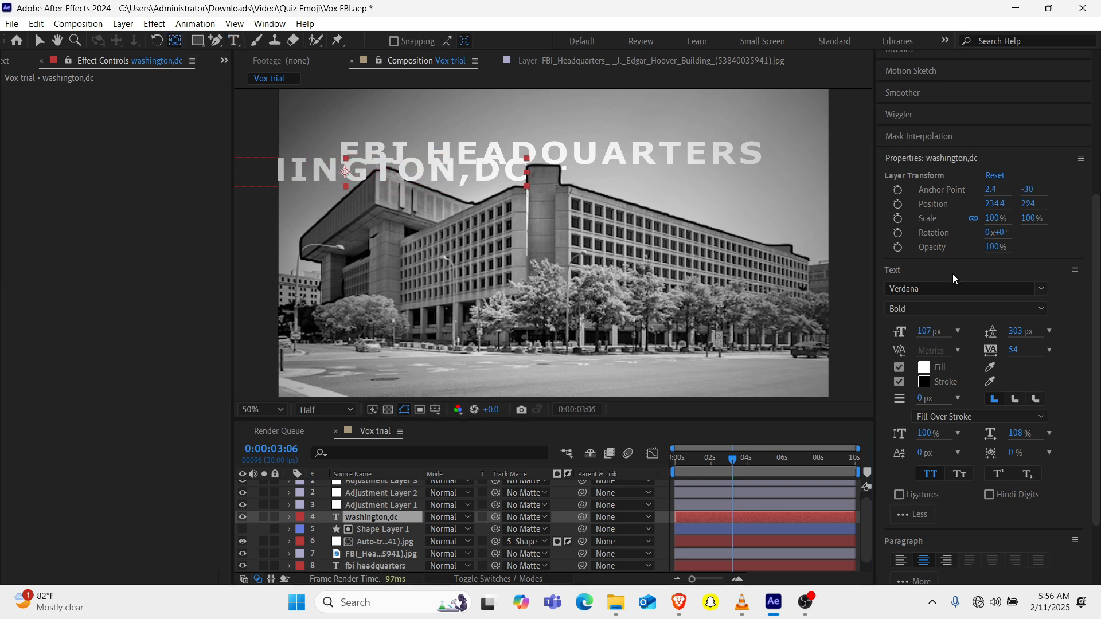
# Centre the washington,dc text layer horizontally and vertically in the composition.
pyautogui.scroll(5, 968, 262)
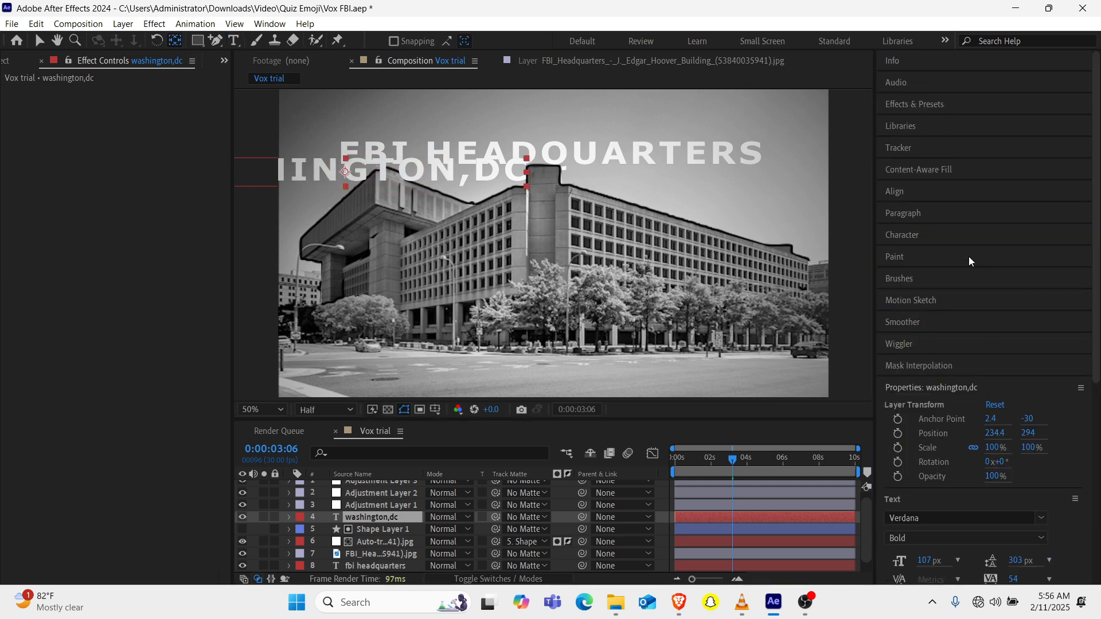
pyautogui.click(920, 189)
pyautogui.click(916, 227)
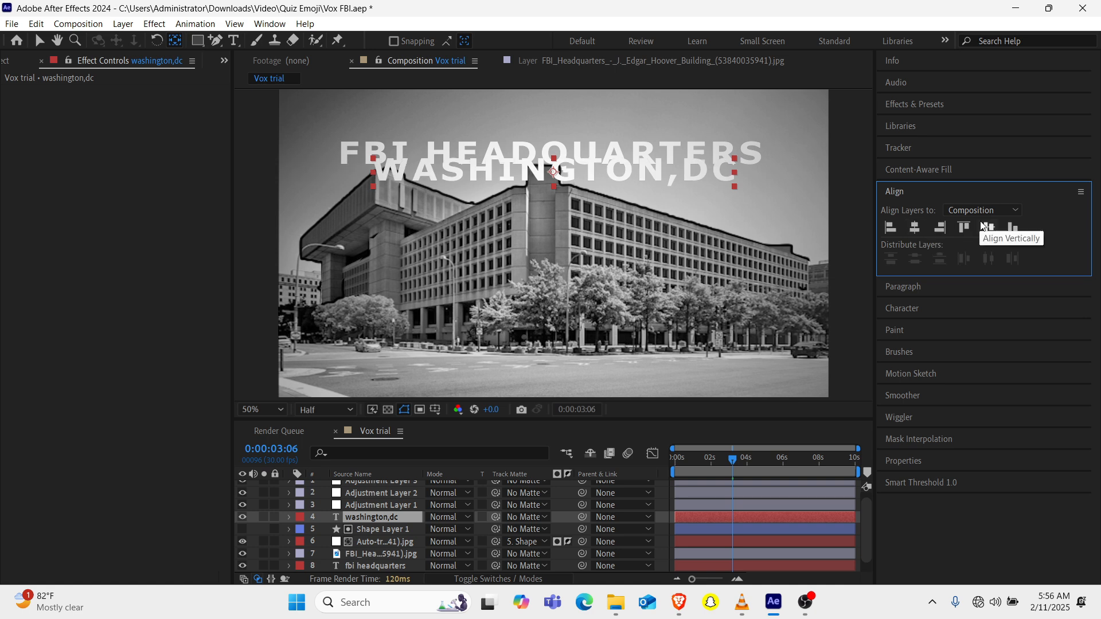
pyautogui.click(987, 228)
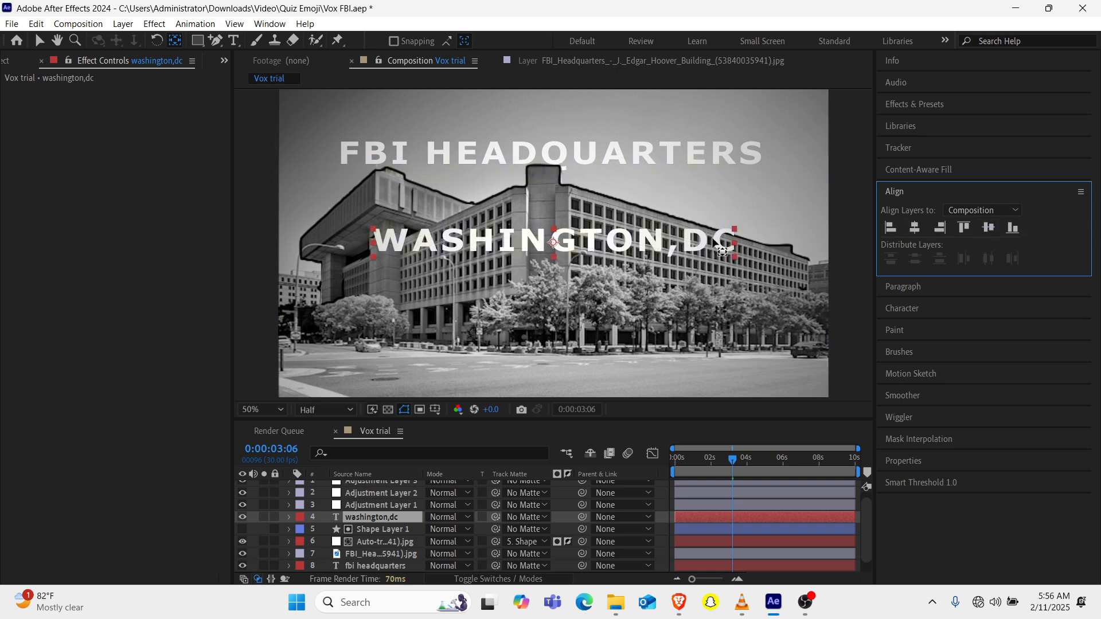
# Reduce the location text to 57 px with -60 tracking and move it below the title's left end at position 508, 340.
pyautogui.click(444, 436)
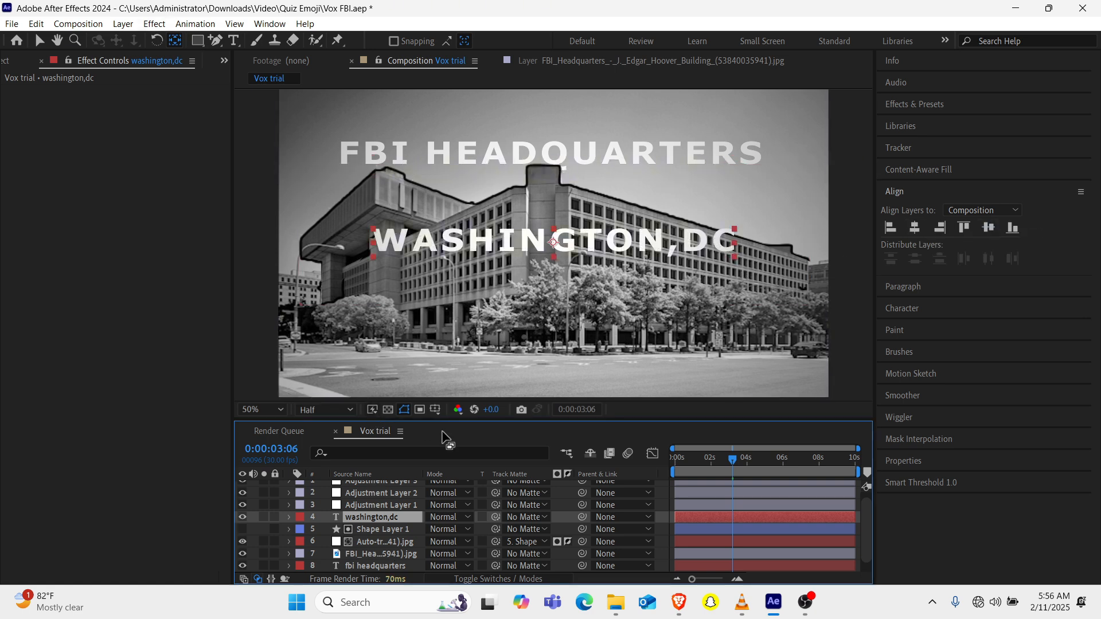
pyautogui.press('v')
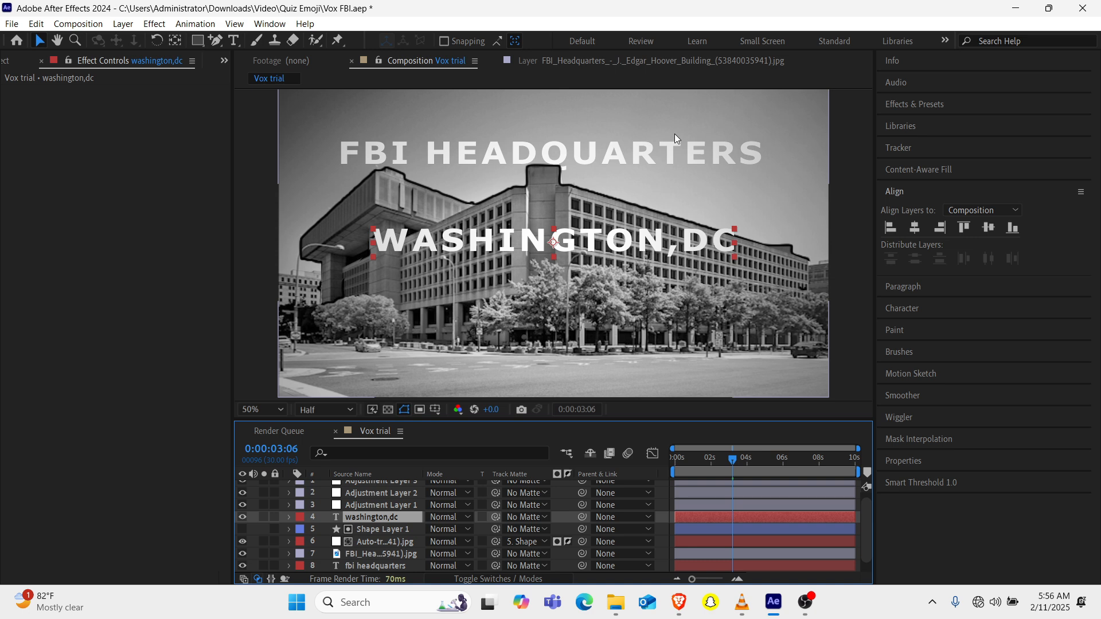
pyautogui.doubleClick(377, 518)
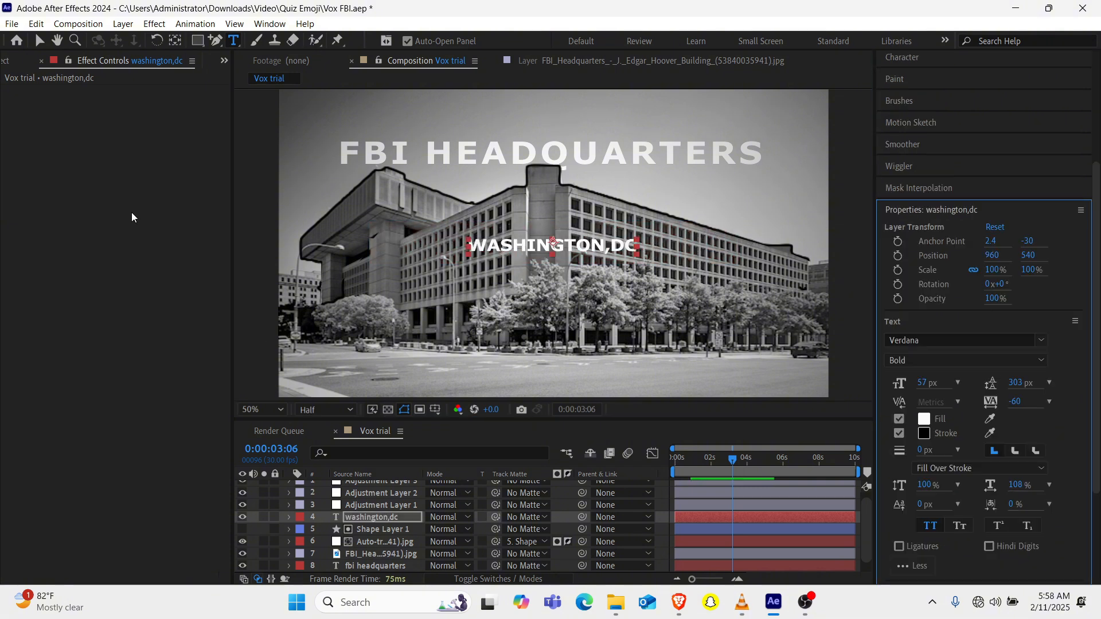
pyautogui.click(40, 42)
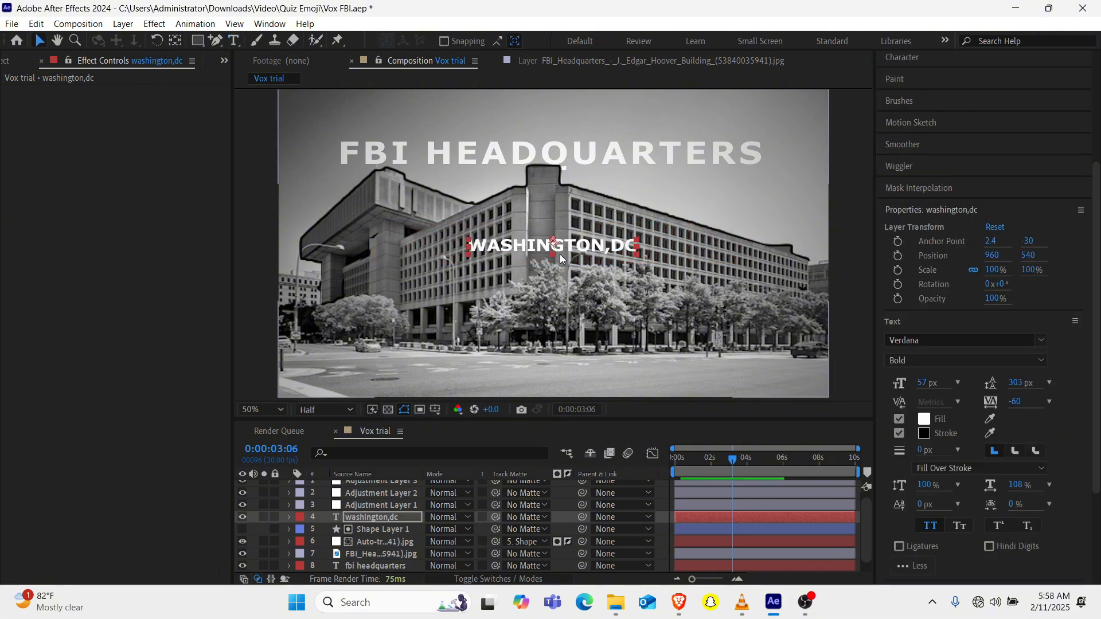
pyautogui.moveTo(549, 245); pyautogui.dragTo(418, 193)
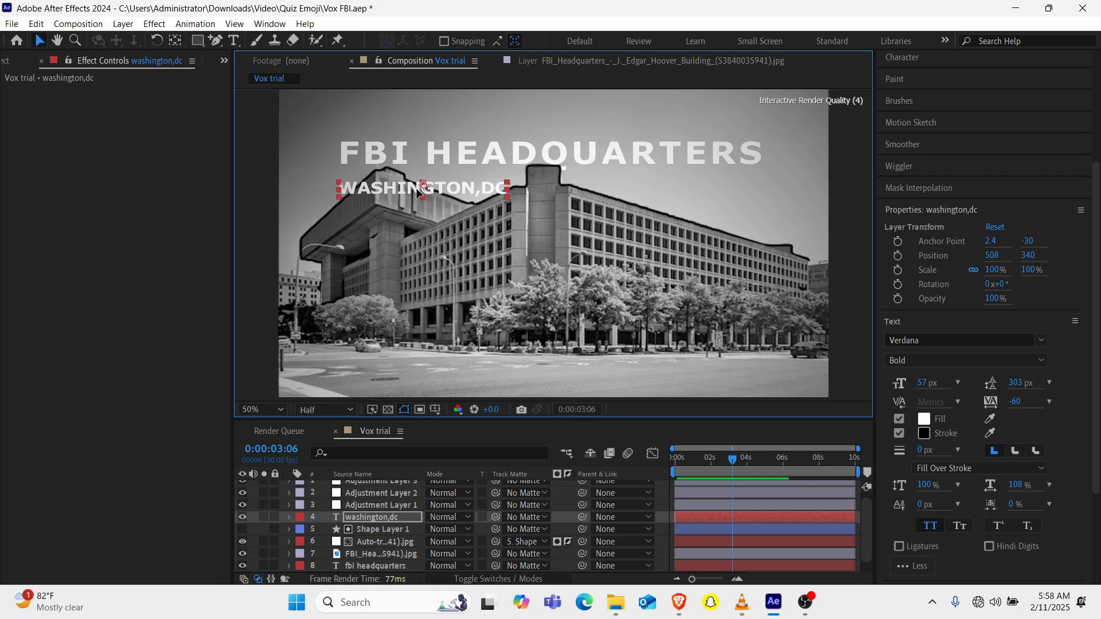
# Change the location text's font to Poppins Bold.
pyautogui.click(919, 340)
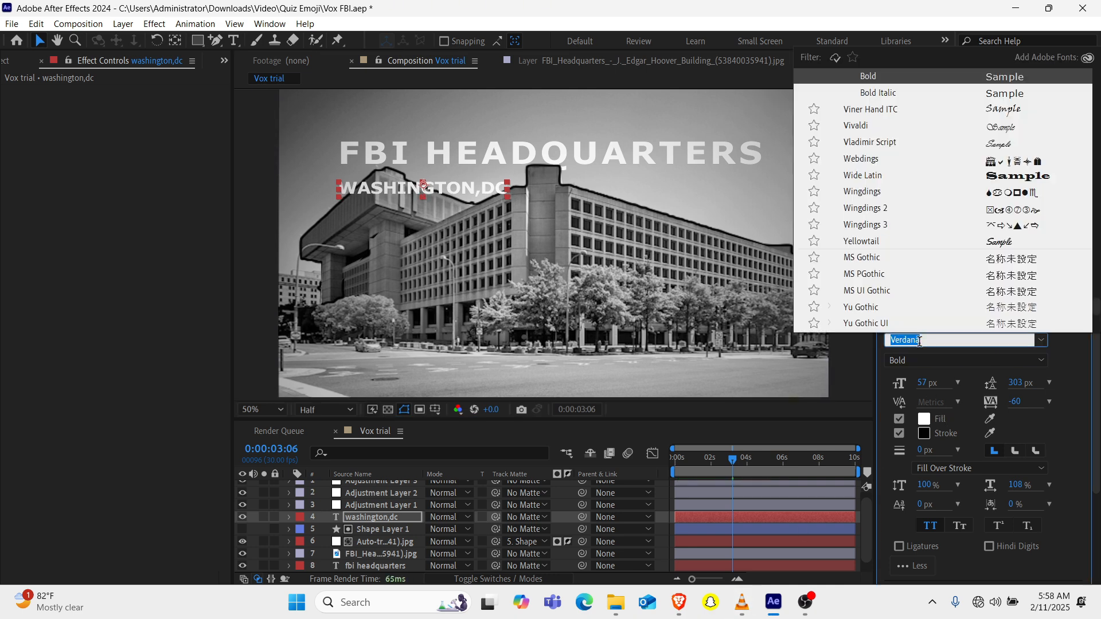
pyautogui.write('popp')
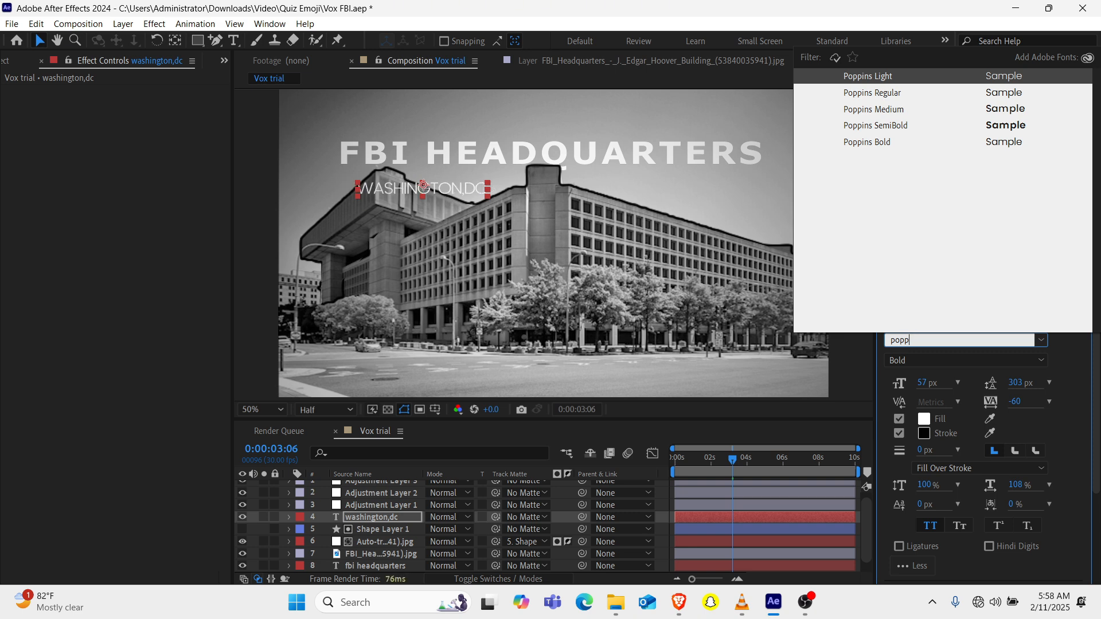
pyautogui.press('Down')
pyautogui.press('Down')
pyautogui.press('Down')
pyautogui.press('Down')
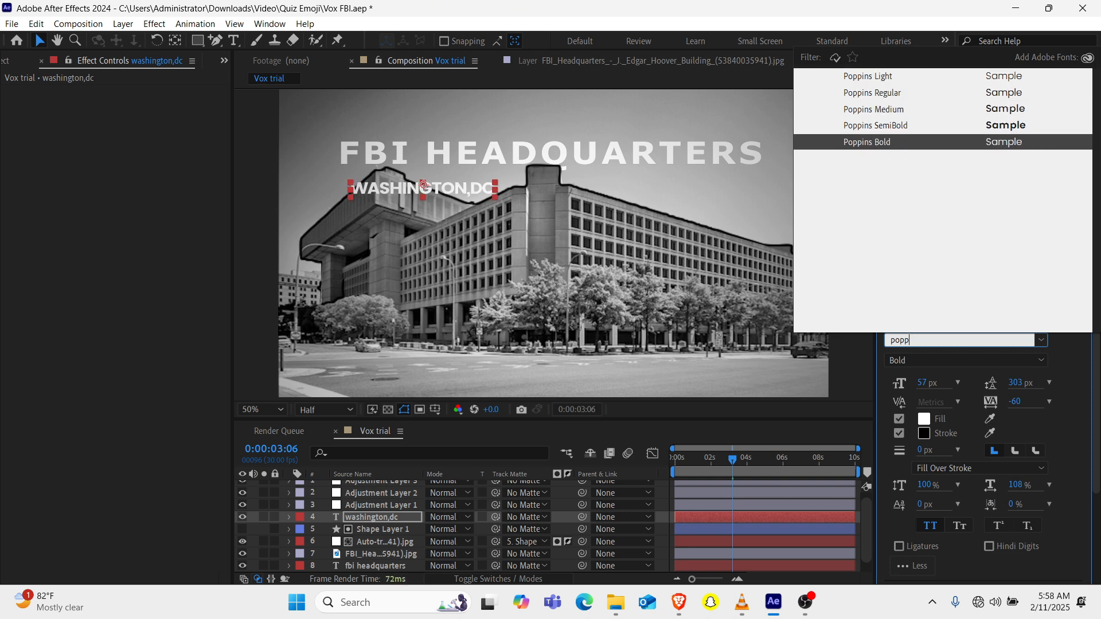
pyautogui.press('Up')
pyautogui.press('Up')
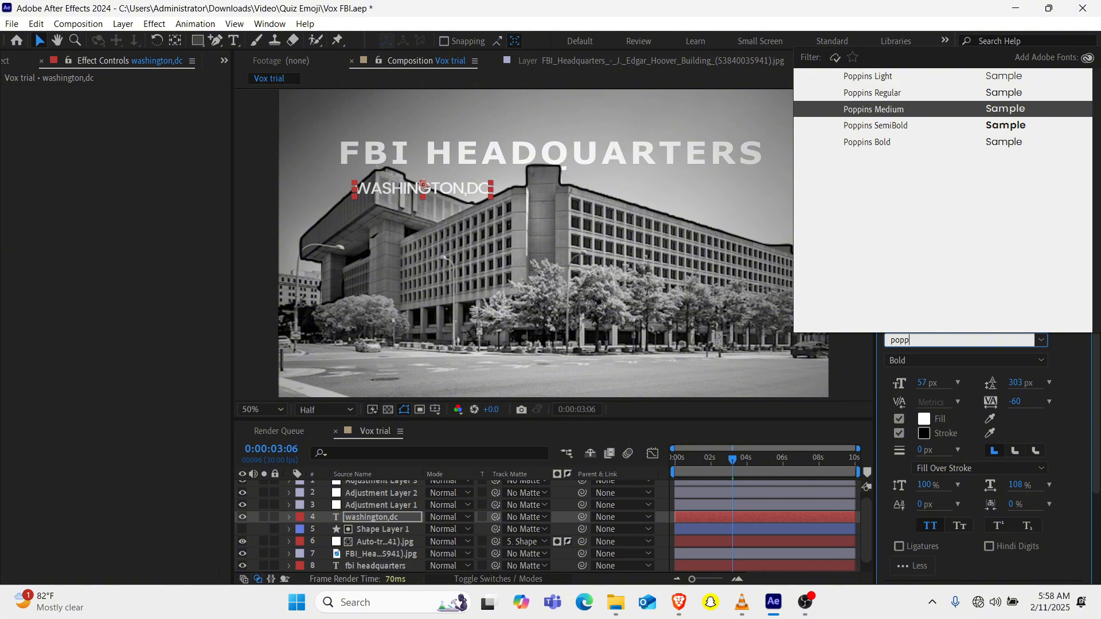
pyautogui.press('Down')
pyautogui.press('Down')
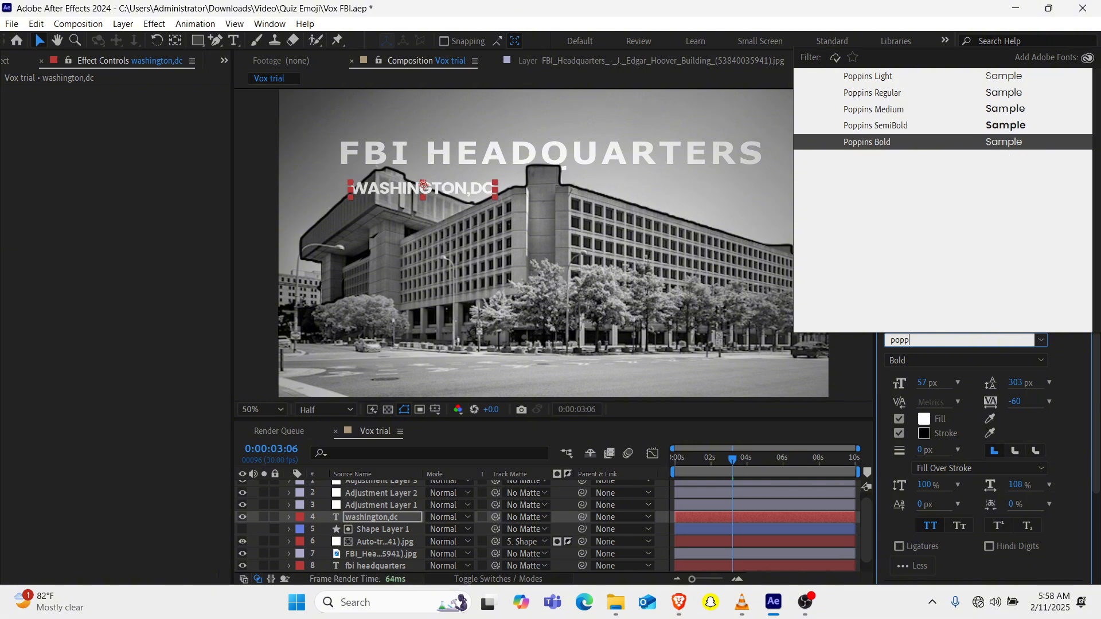
pyautogui.press('Return')
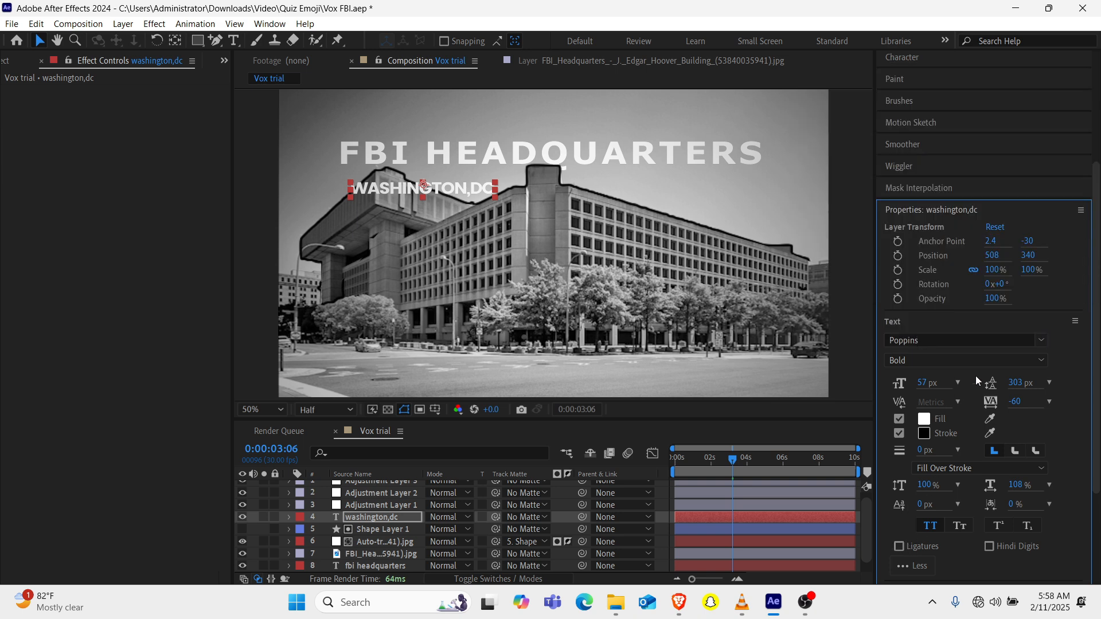
# Set the location text to tracking 5 and size 50 px, with 119.7% vertical scale at position 492, 318.
pyautogui.moveTo(1011, 404); pyautogui.dragTo(1059, 399)
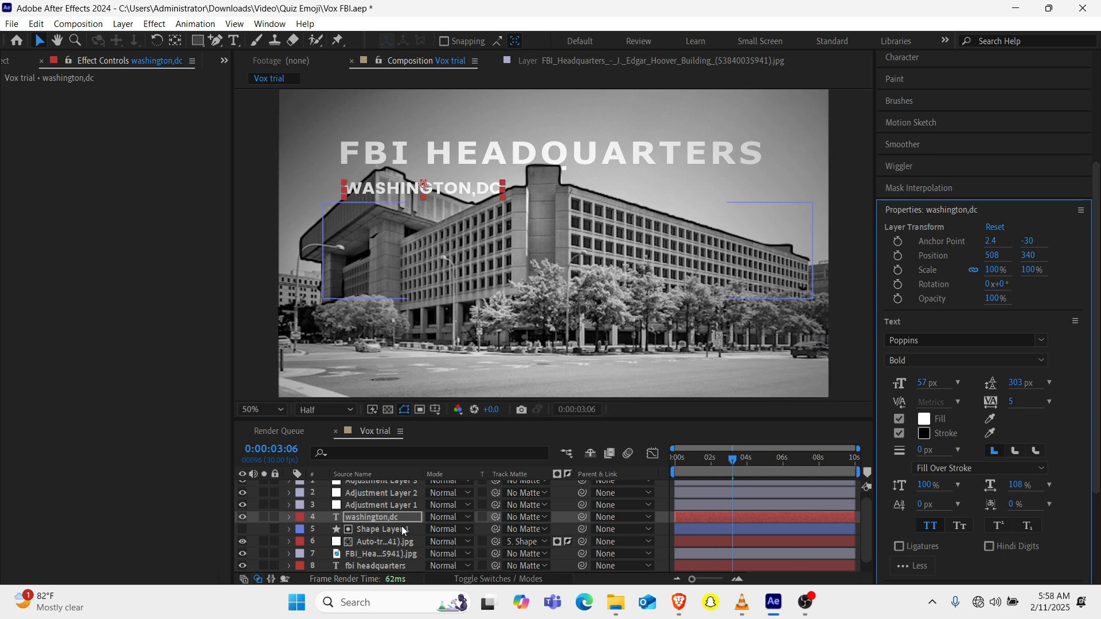
pyautogui.moveTo(423, 197); pyautogui.dragTo(417, 194)
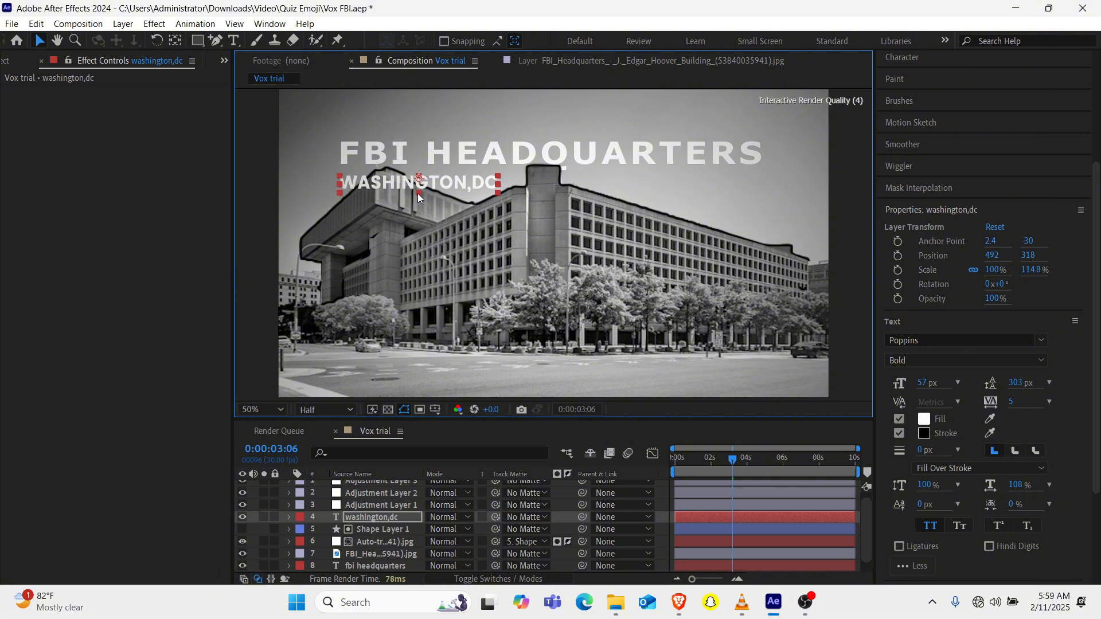
pyautogui.moveTo(417, 193); pyautogui.dragTo(417, 193)
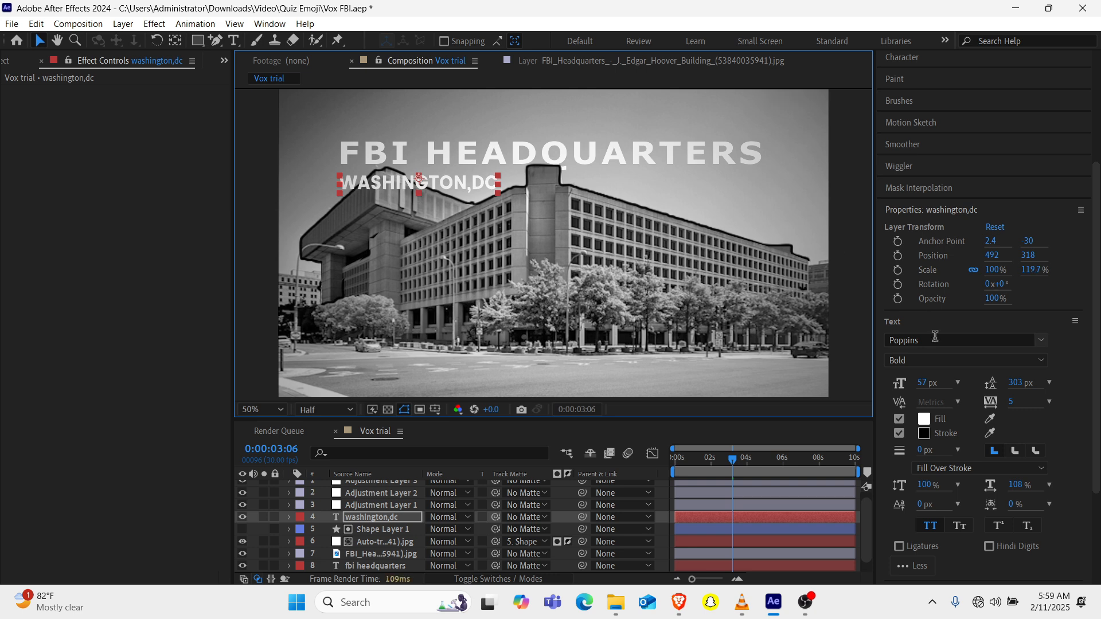
pyautogui.click(923, 383)
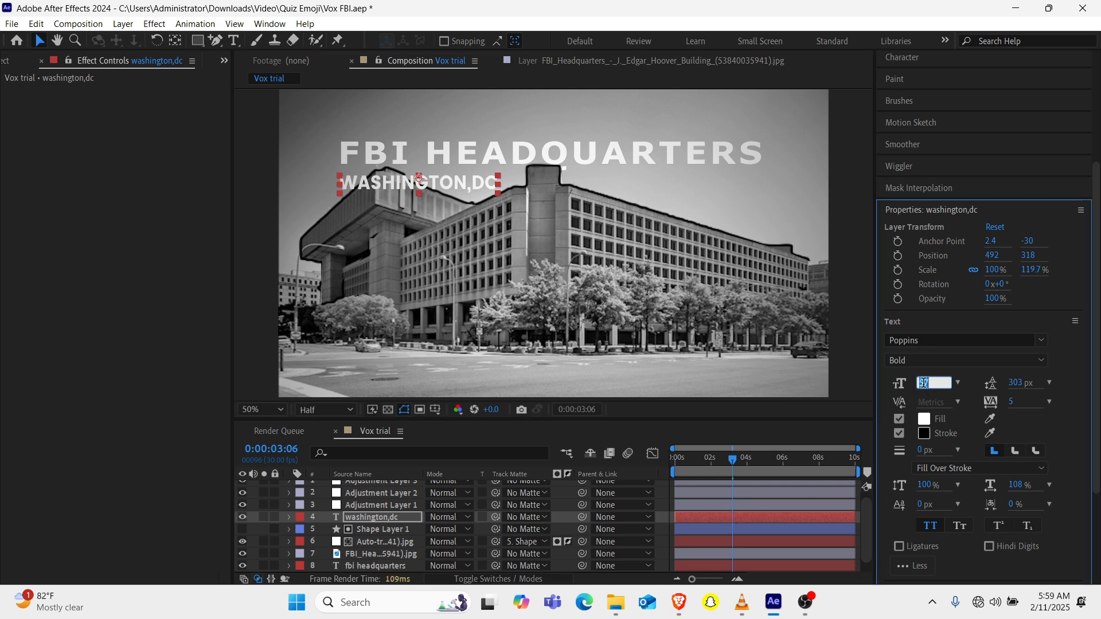
pyautogui.press('Return')
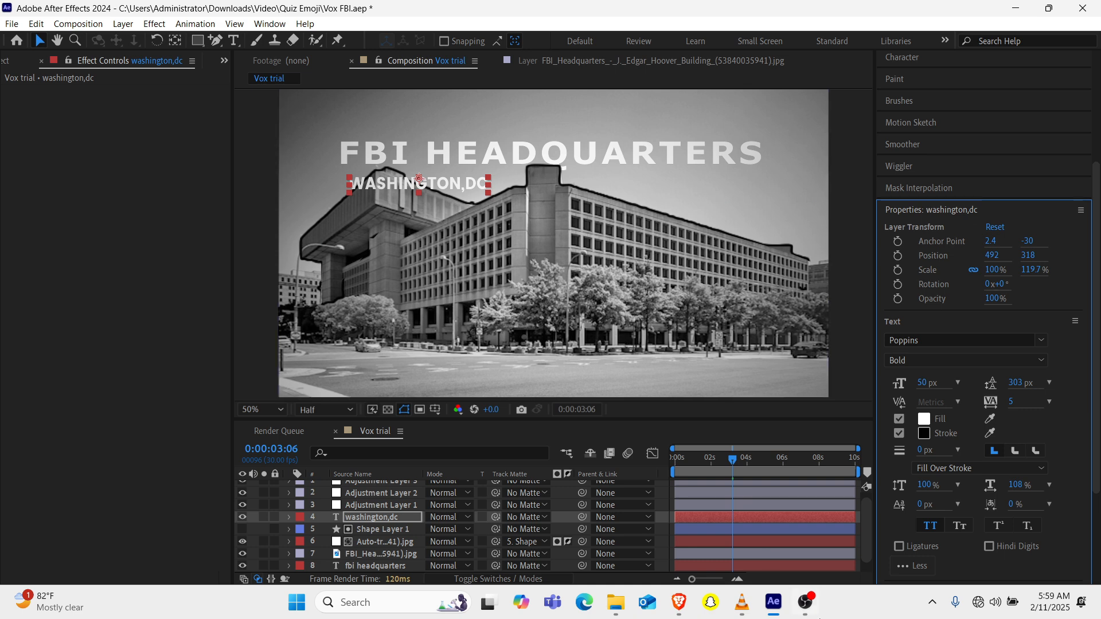
# Insert a space after the comma in the location text and nudge the FBI headquarters title down to position 952, 243.4.
pyautogui.moveTo(738, 612)
pyautogui.click(722, 528)
pyautogui.click(375, 529)
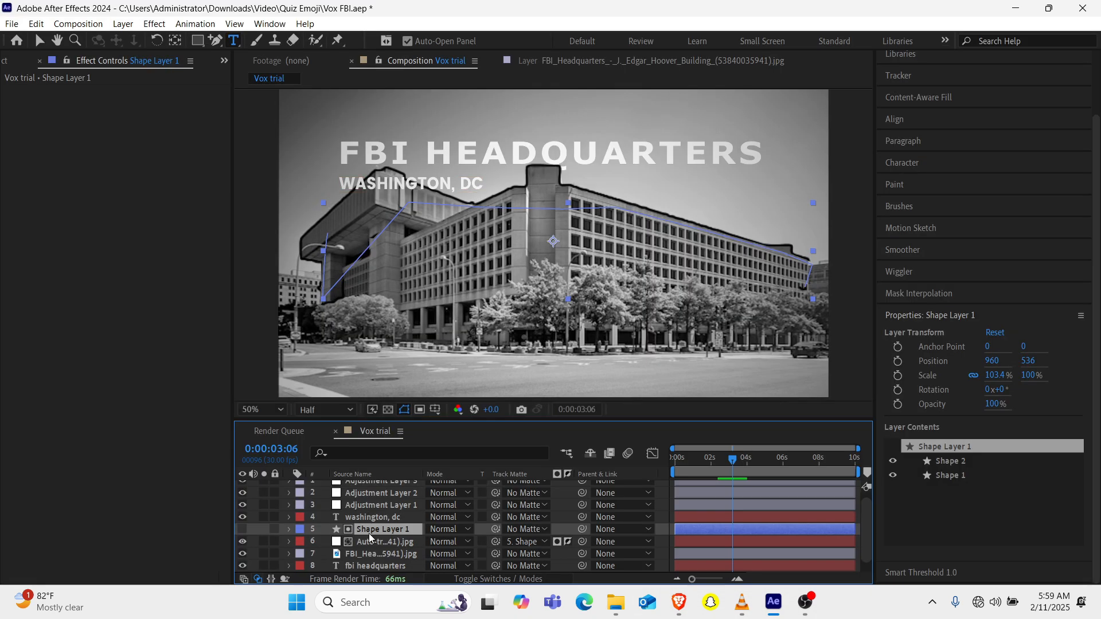
pyautogui.click(375, 566)
pyautogui.scroll(1, 376, 550)
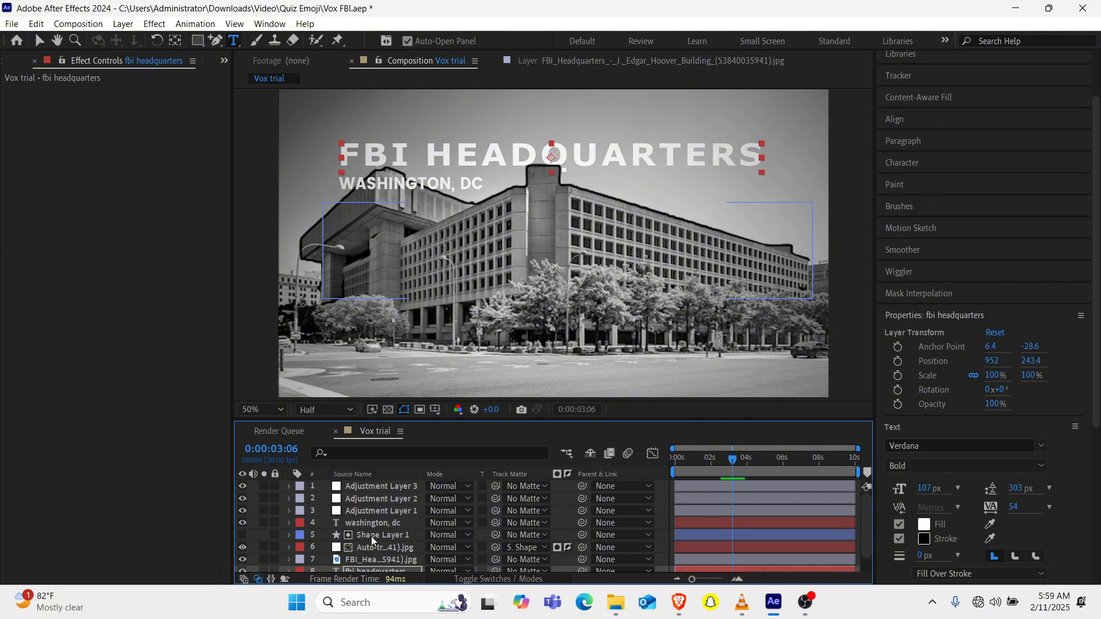
# Scale the auto-traced outline layer to 163% and nudge it up to position 960, 532.
pyautogui.click(383, 548)
pyautogui.press('s')
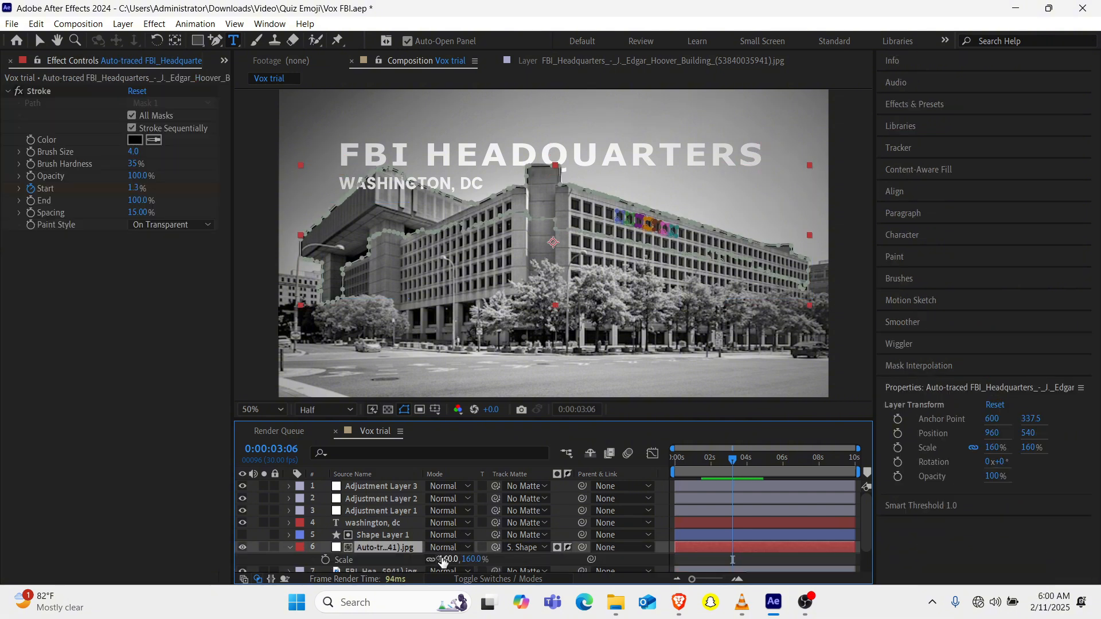
pyautogui.moveTo(443, 561); pyautogui.dragTo(444, 559)
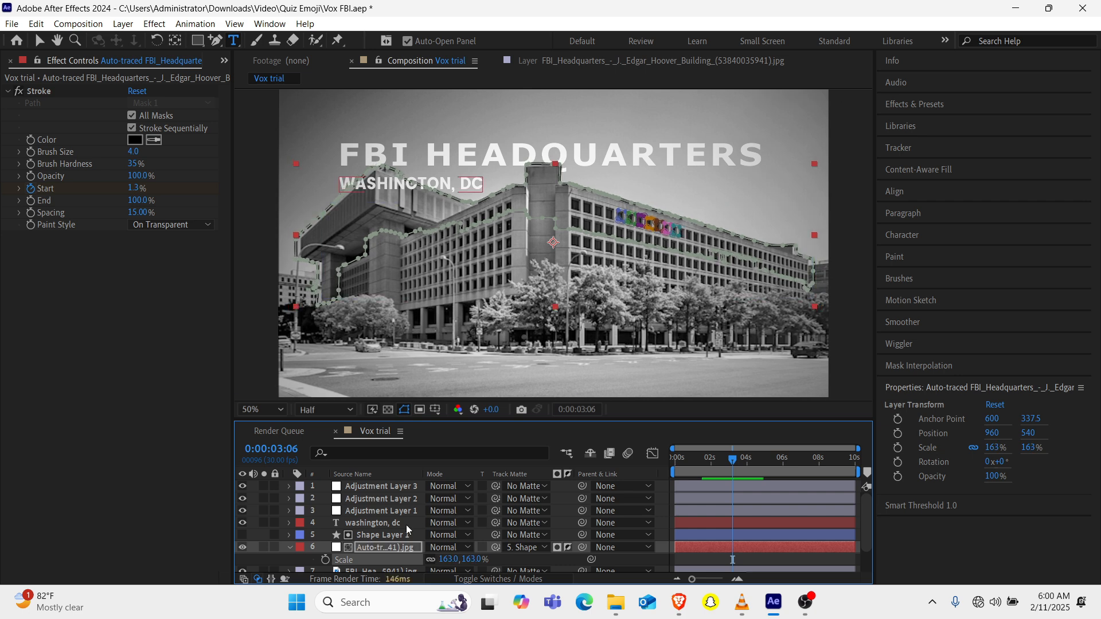
pyautogui.click(366, 511)
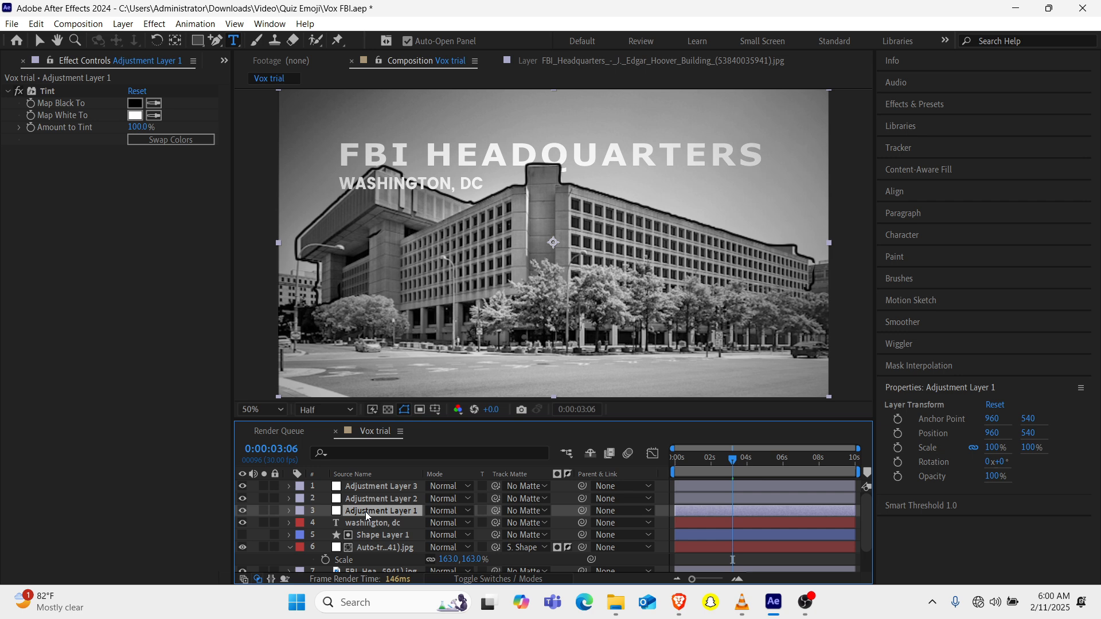
pyautogui.click(363, 547)
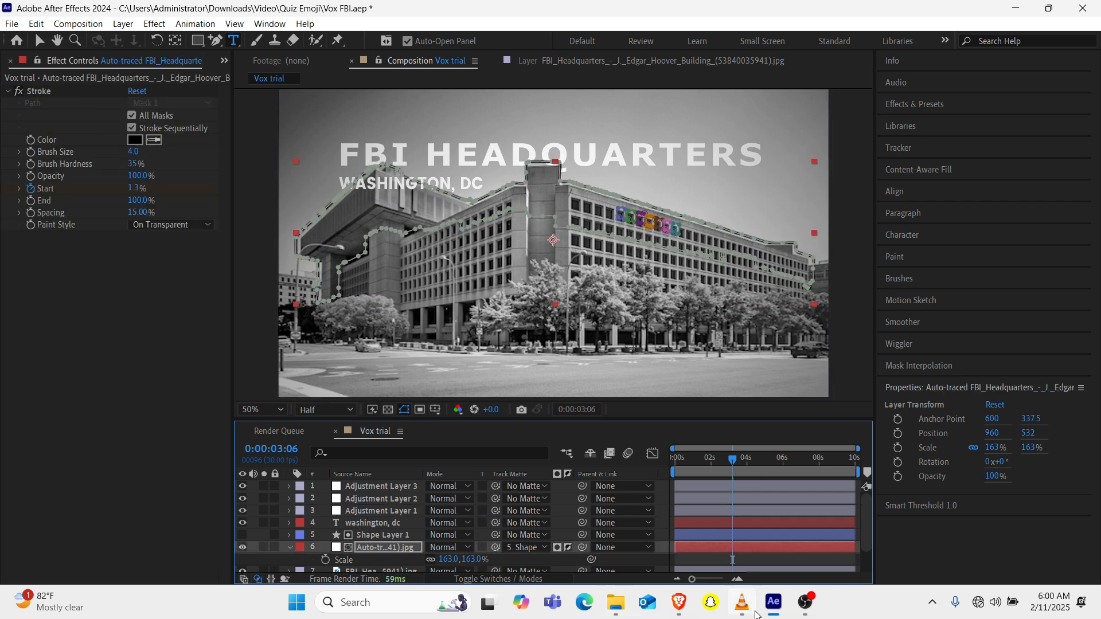
# Switch to VLC media player to compare the outline and titles with the Vox reference frame, and return to the composition.
pyautogui.moveTo(741, 602)
pyautogui.click(730, 500)
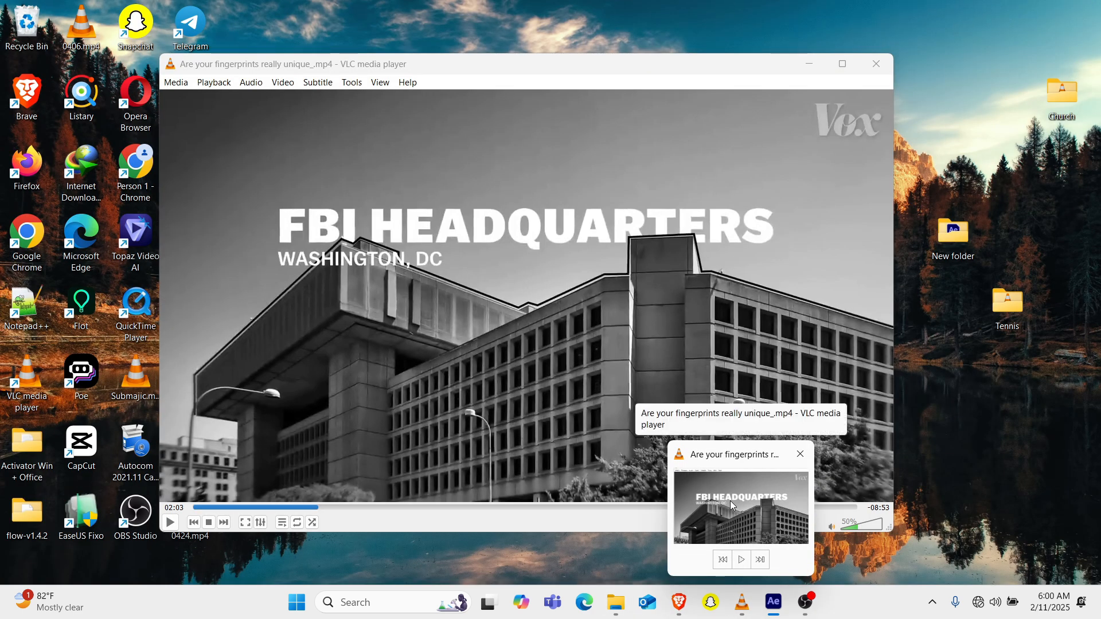
pyautogui.click(730, 500)
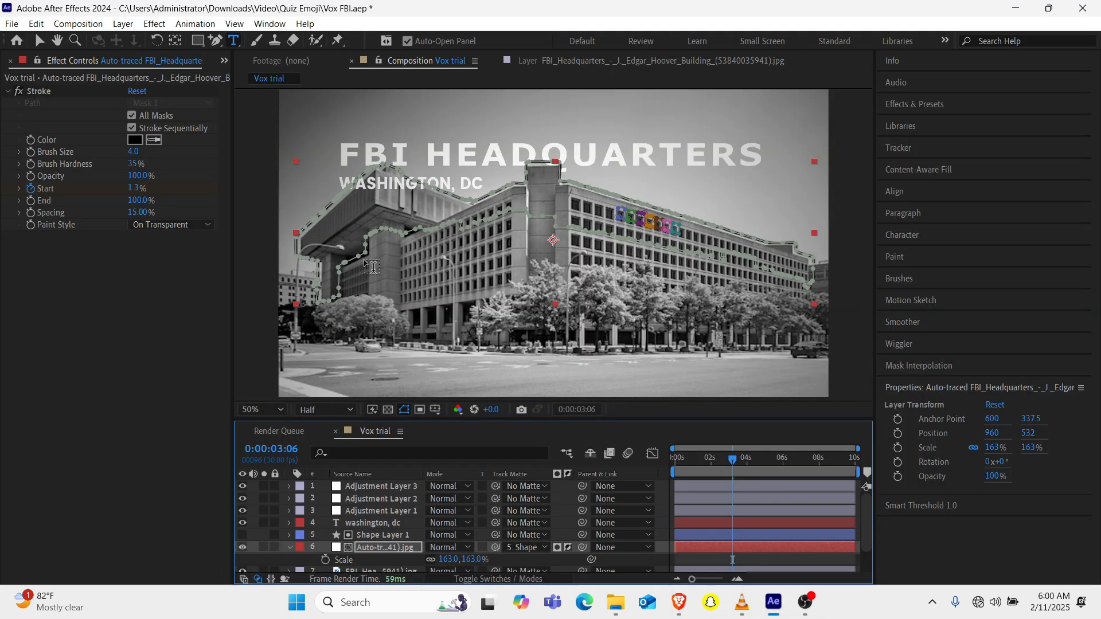
pyautogui.moveTo(741, 602)
pyautogui.click(750, 504)
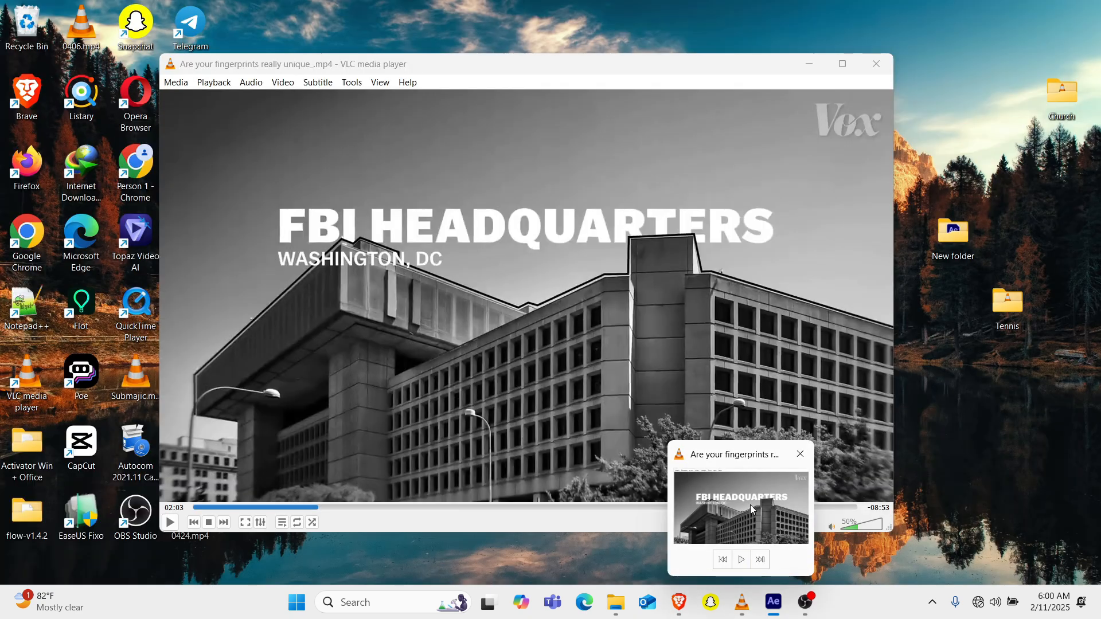
pyautogui.click(750, 504)
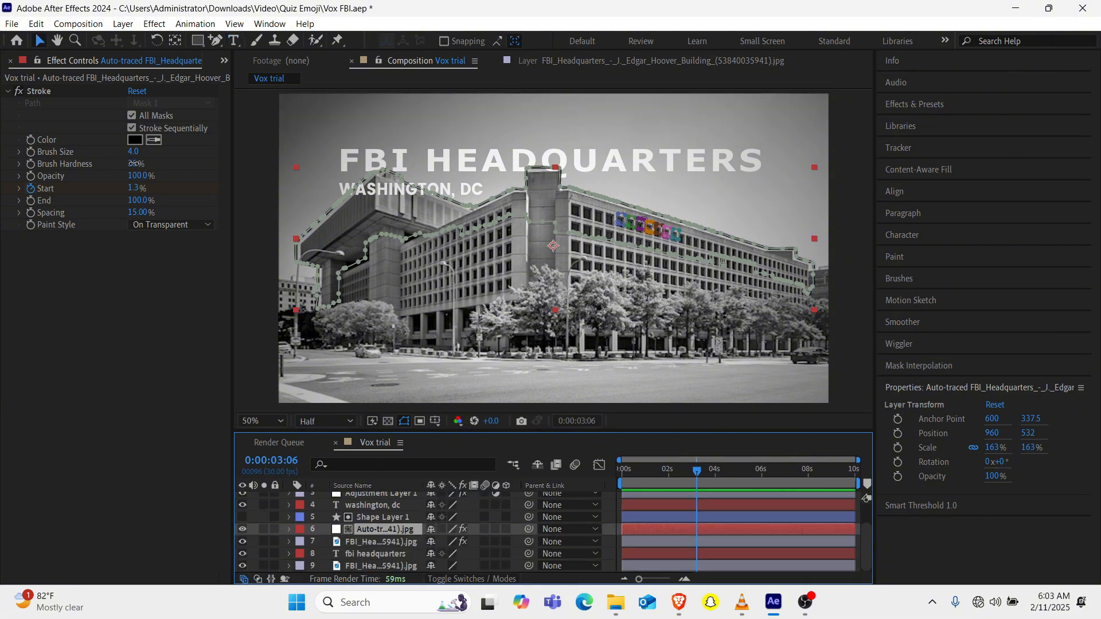
# Set the auto-traced outline's Stroke effect to 10% brush hardness and brush size 3.
pyautogui.click(135, 163)
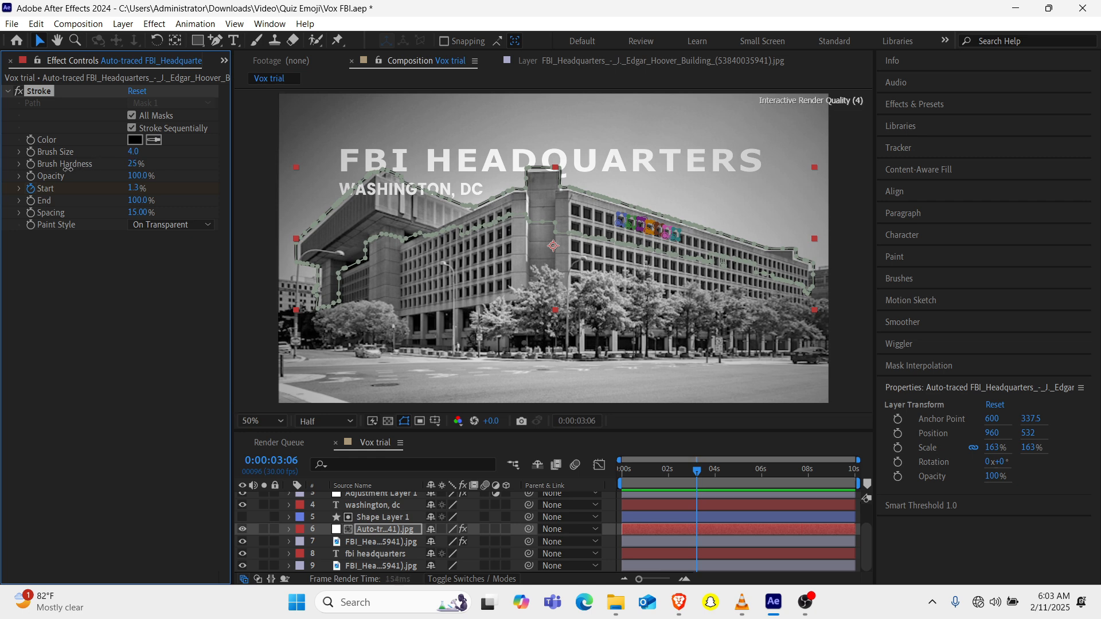
pyautogui.click(371, 547)
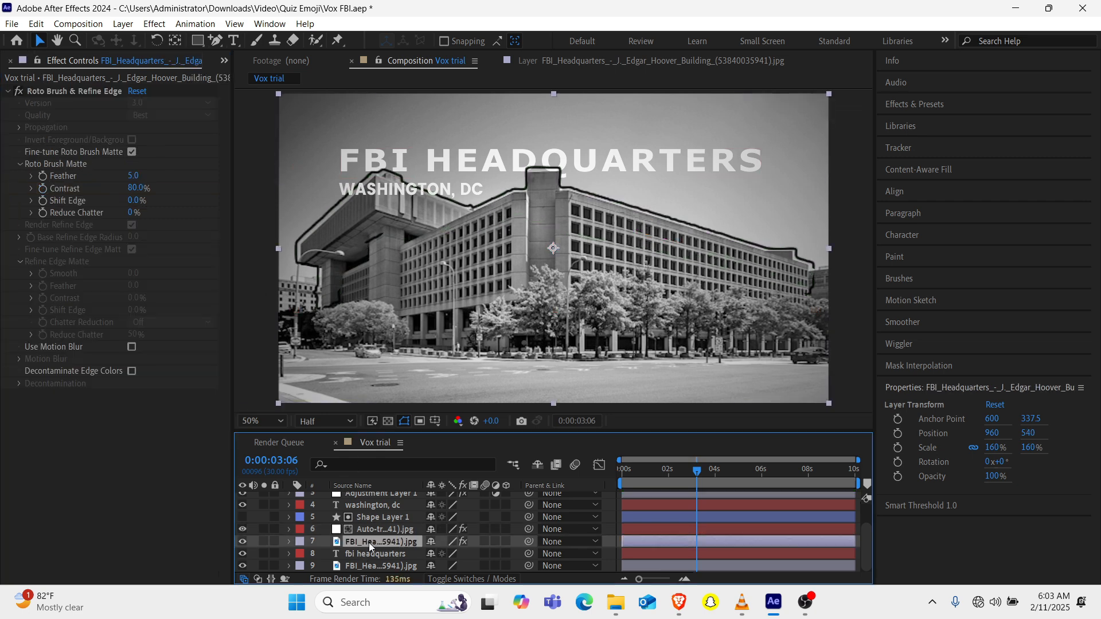
pyautogui.click(370, 529)
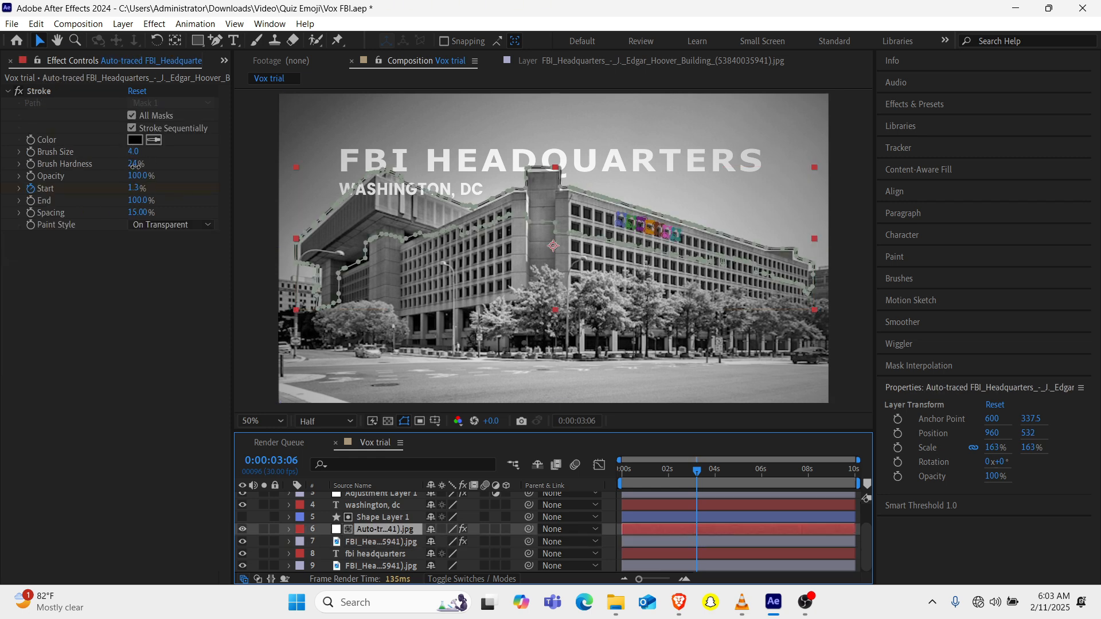
pyautogui.moveTo(136, 167); pyautogui.dragTo(108, 168)
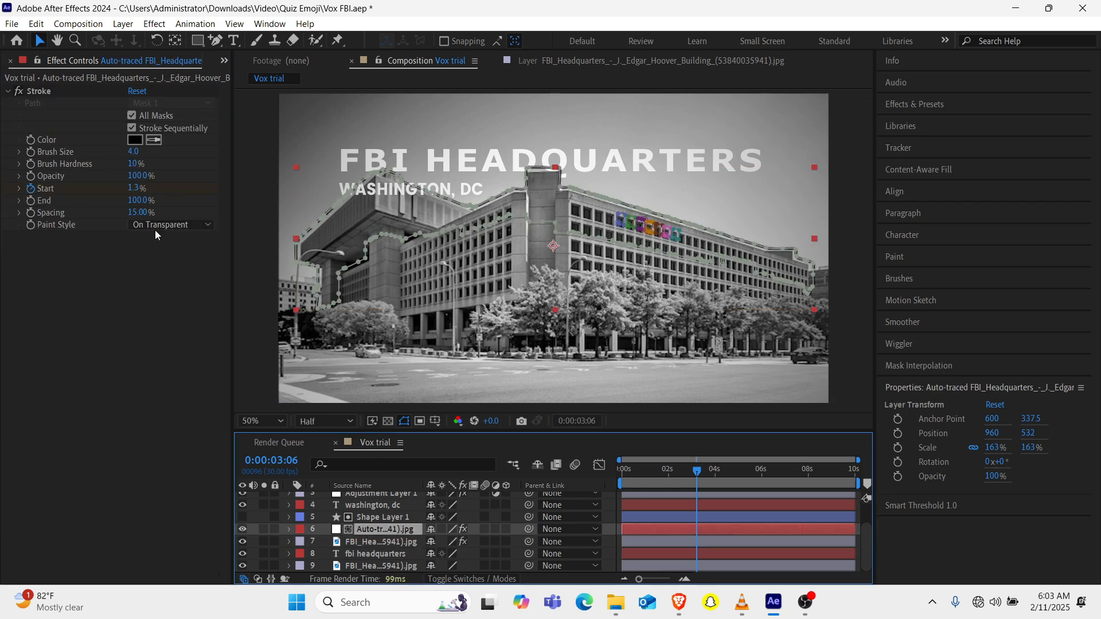
pyautogui.click(137, 153)
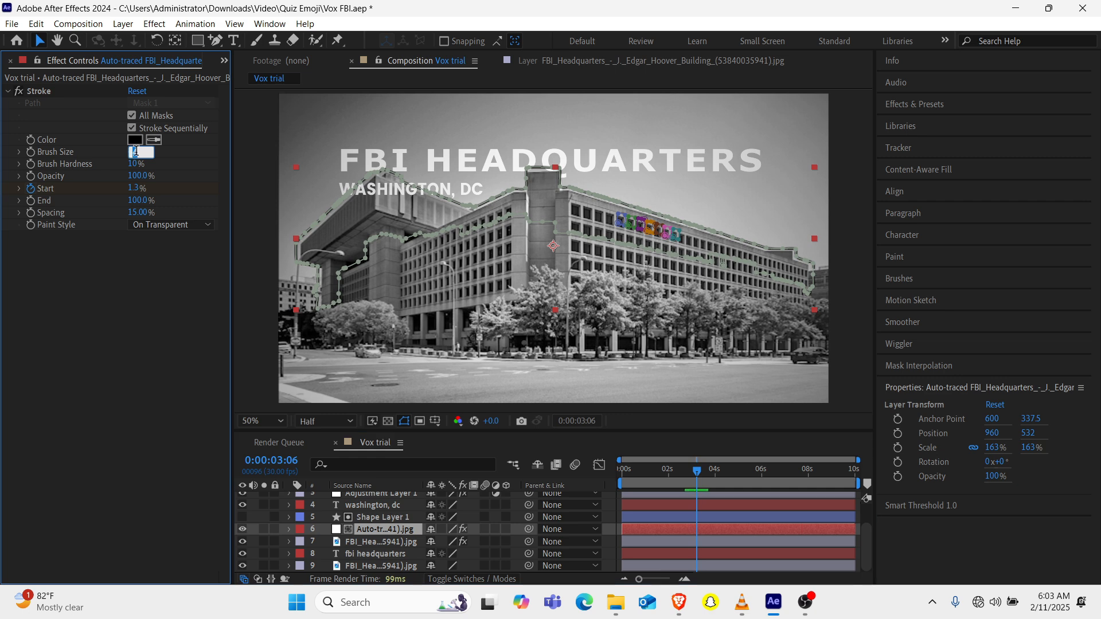
pyautogui.press('Return')
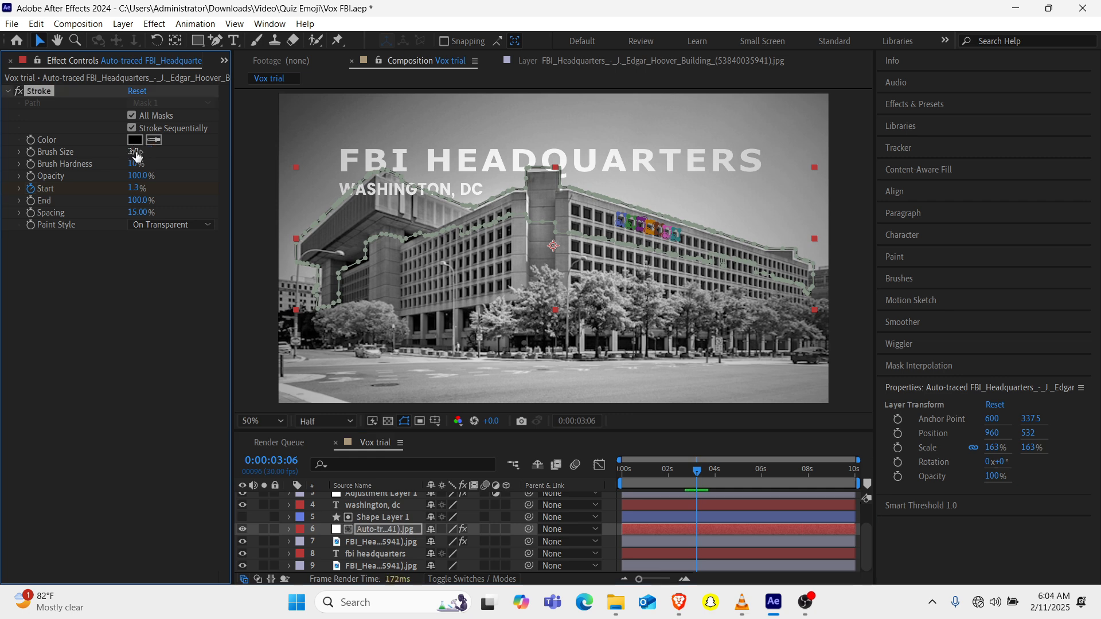
# Stretch the FBI headquarters title vertically to a scale of 100% by 111.8%.
pyautogui.click(364, 545)
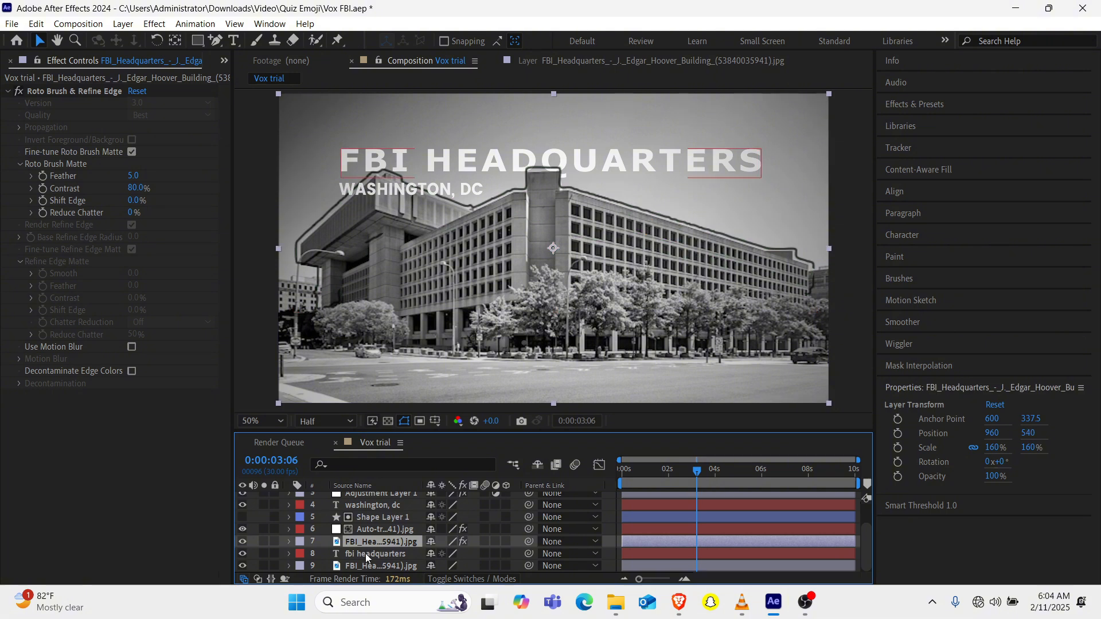
pyautogui.click(367, 554)
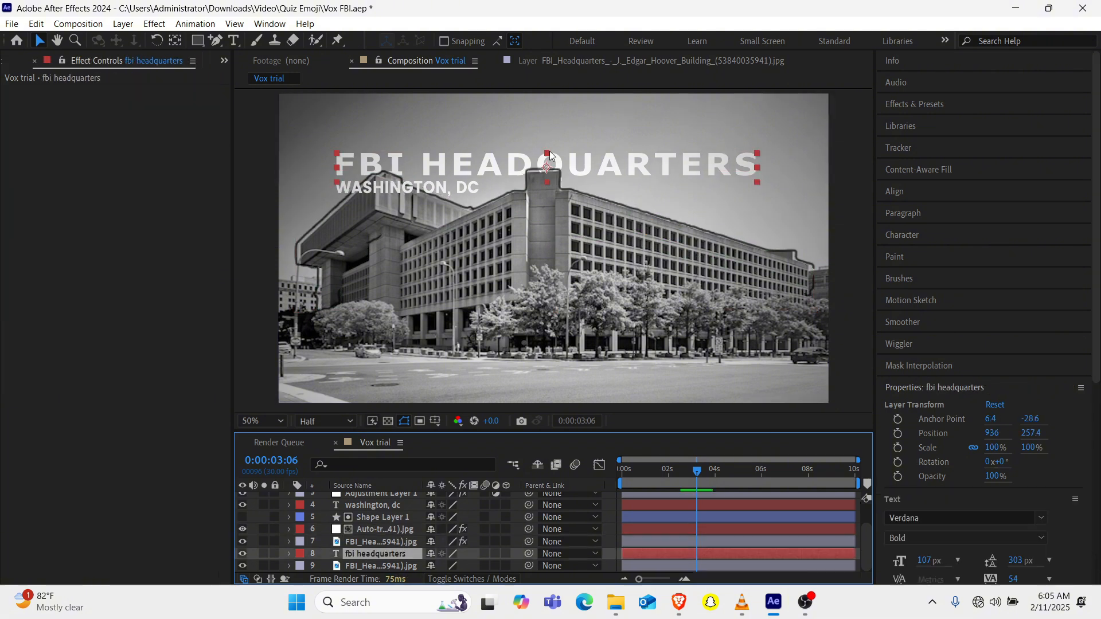
pyautogui.moveTo(546, 149); pyautogui.dragTo(546, 150)
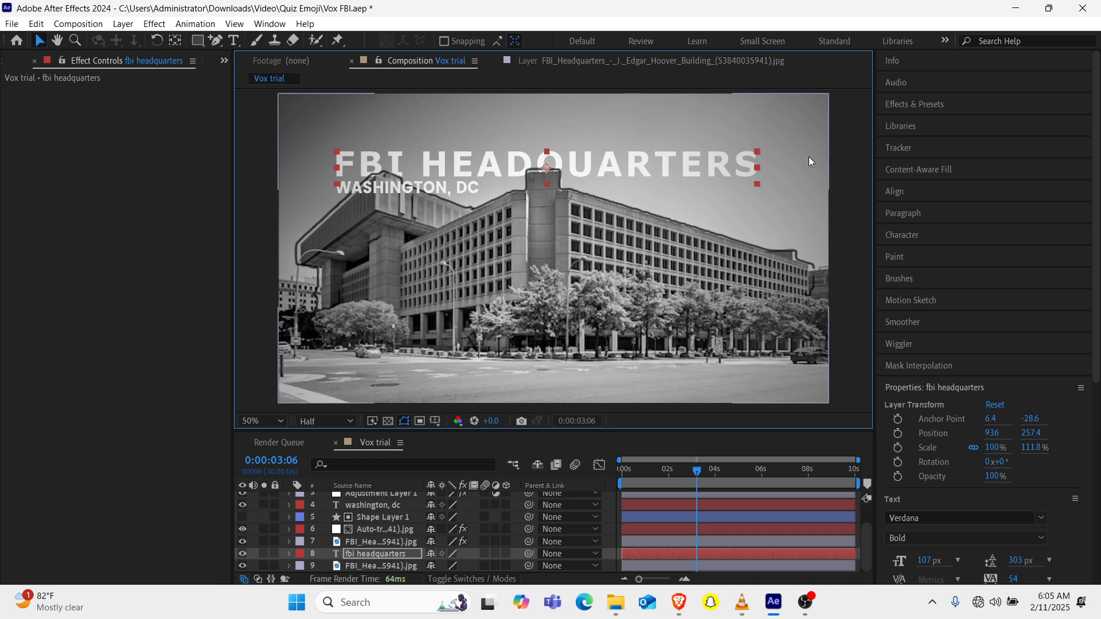
# Change the font of the whole FBI headquarters title to Montserrat Black.
pyautogui.doubleClick(751, 169)
pyautogui.click(934, 518)
pyautogui.write('m')
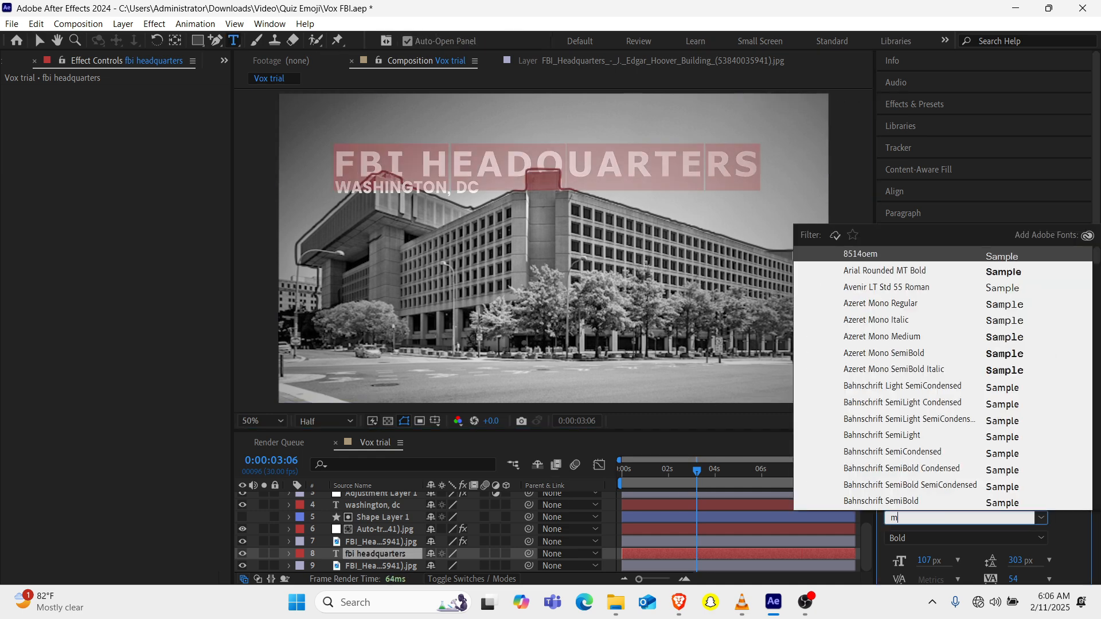
pyautogui.write('ont')
pyautogui.press('Down')
pyautogui.press('Down')
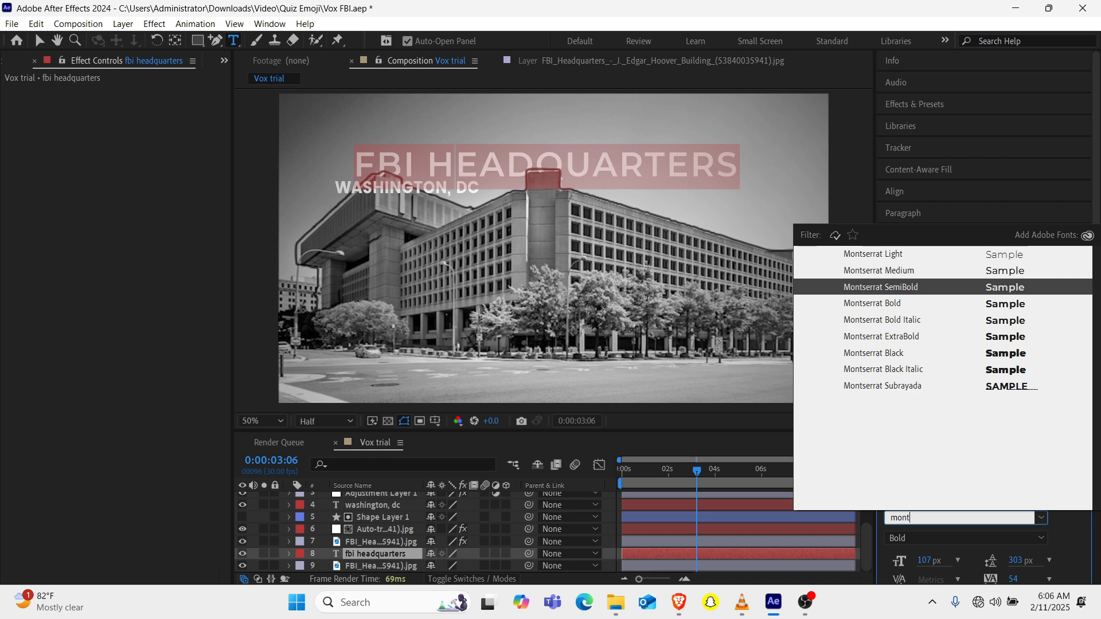
pyautogui.press('Down')
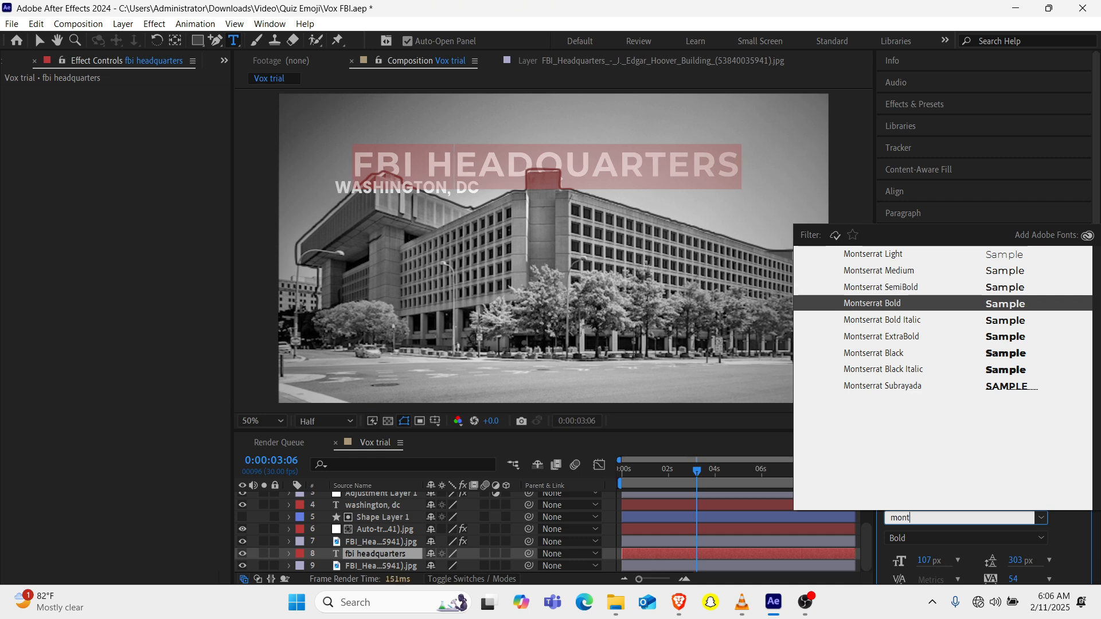
pyautogui.press('Down')
pyautogui.press('Down')
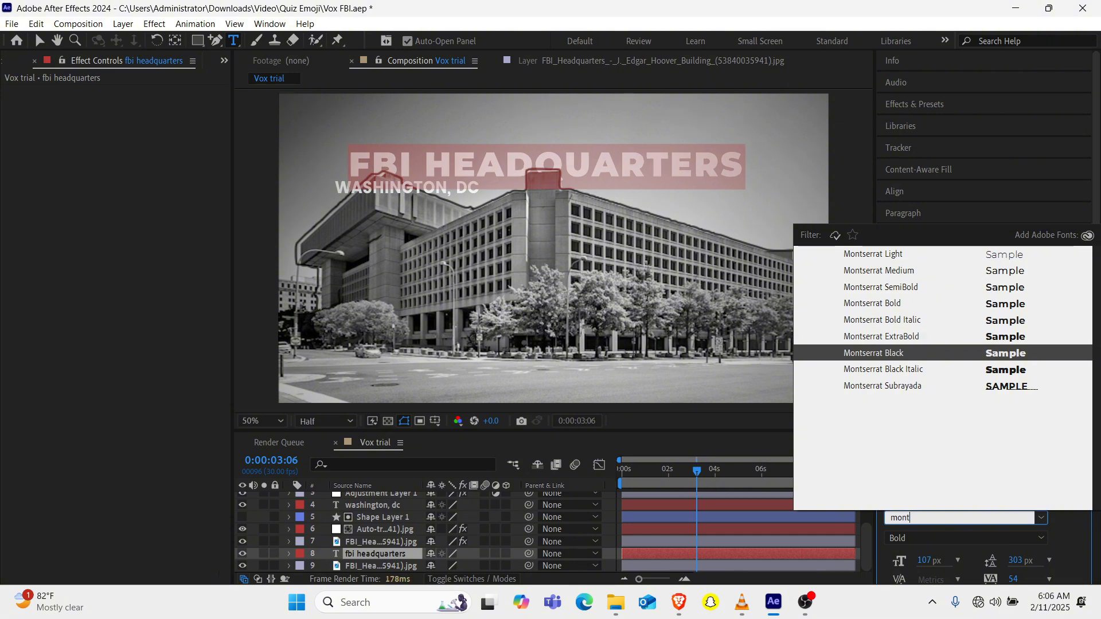
pyautogui.click(873, 352)
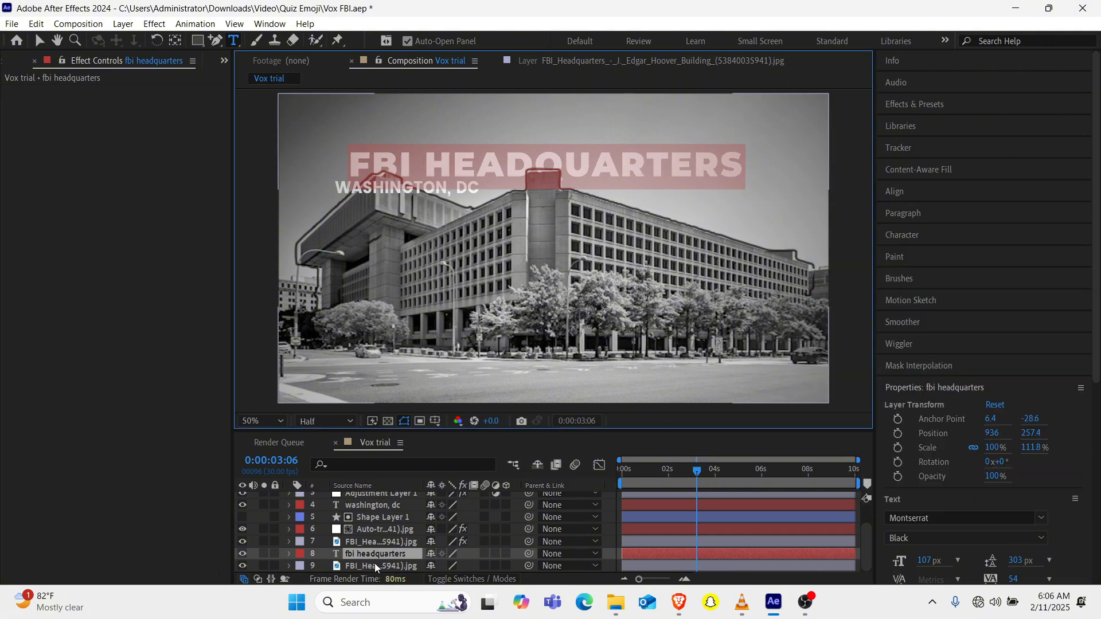
# Nudge the FBI headquarters title left and slightly up to position 842, 249.4.
pyautogui.click(370, 555)
pyautogui.press('Left')
pyautogui.press('Left')
pyautogui.press('Left')
pyautogui.press('Left')
pyautogui.press('Left')
pyautogui.press('Left')
pyautogui.press('Left')
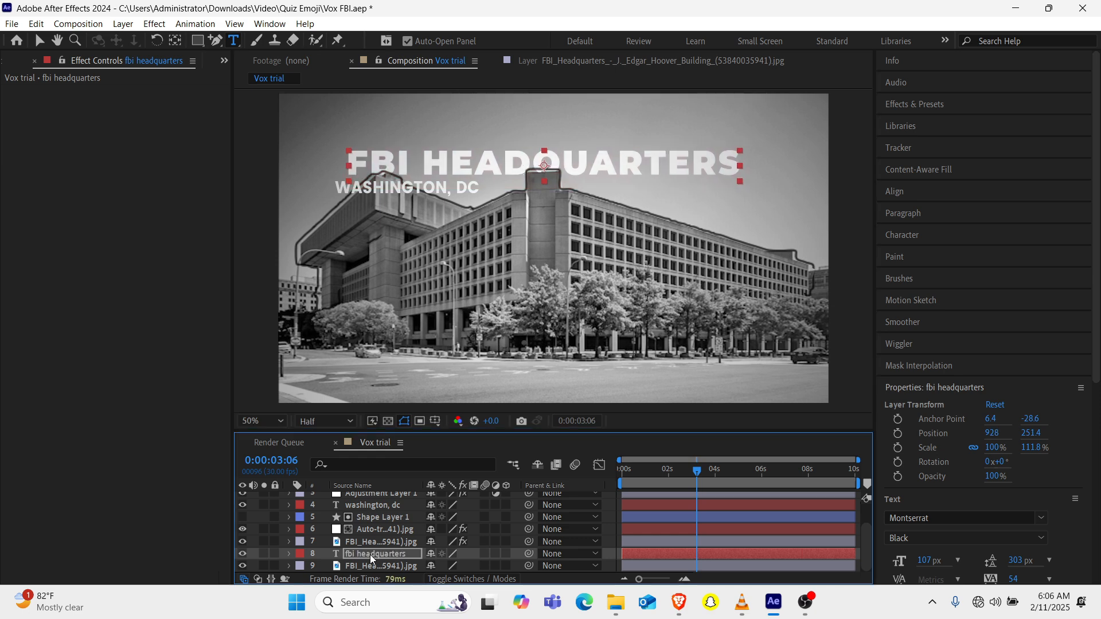
pyautogui.press('Up')
pyautogui.press('Up')
pyautogui.press('Up')
pyautogui.hotkey('shift', 'Left')
pyautogui.hotkey('shift', 'Left')
pyautogui.hotkey('shift', 'Left')
pyautogui.hotkey('shift', 'Left')
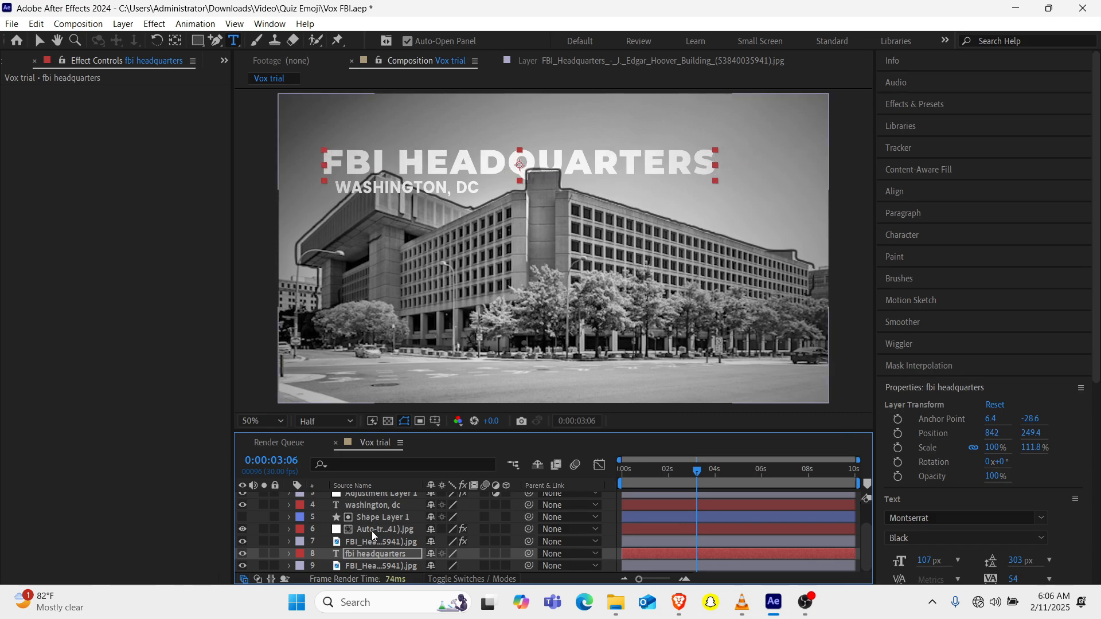
# Move the Washington, DC text left to position 412, 312 so it lines up with the title's left edge.
pyautogui.click(372, 505)
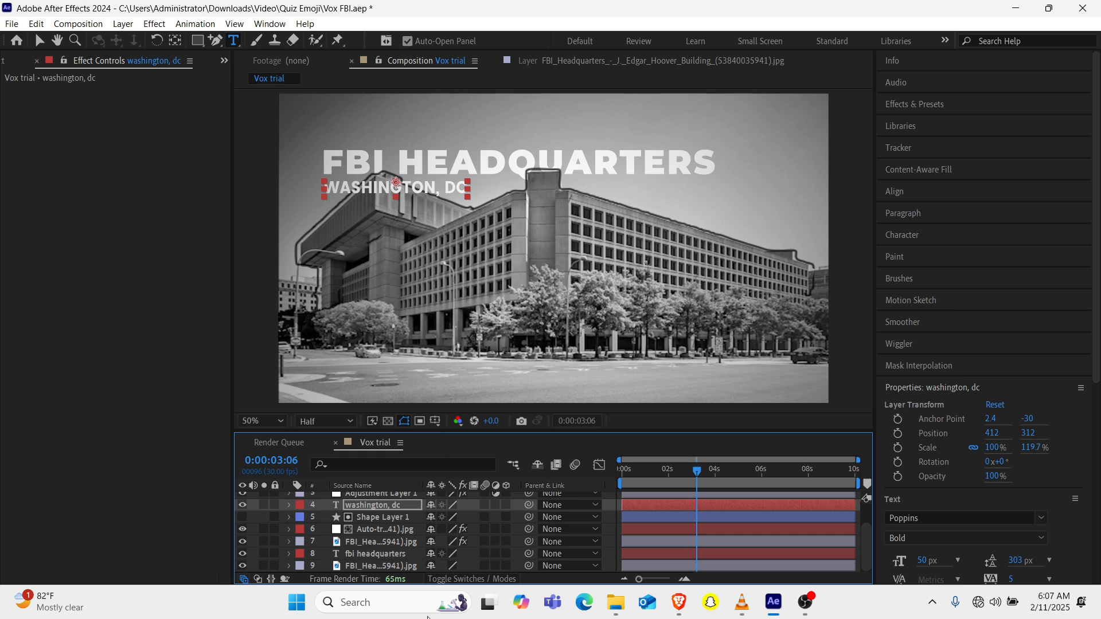
pyautogui.scroll(2, 372, 518)
pyautogui.scroll(-2, 372, 518)
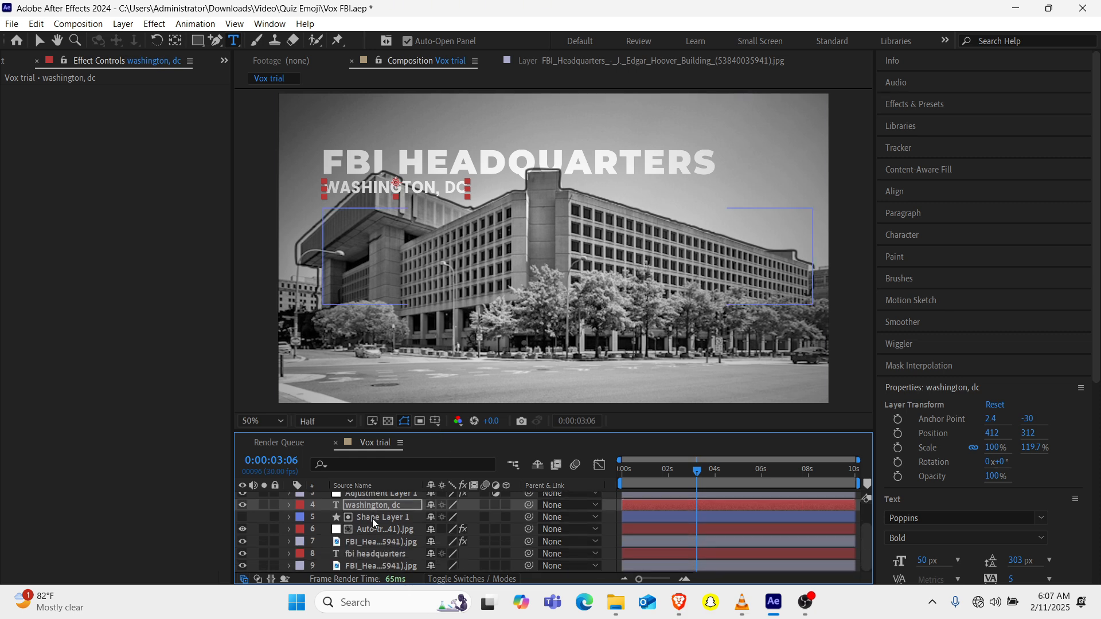
# Apply Animation Composer's first Fade Characters text transition to the FBI headquarters title as an In animation.
pyautogui.click(373, 540)
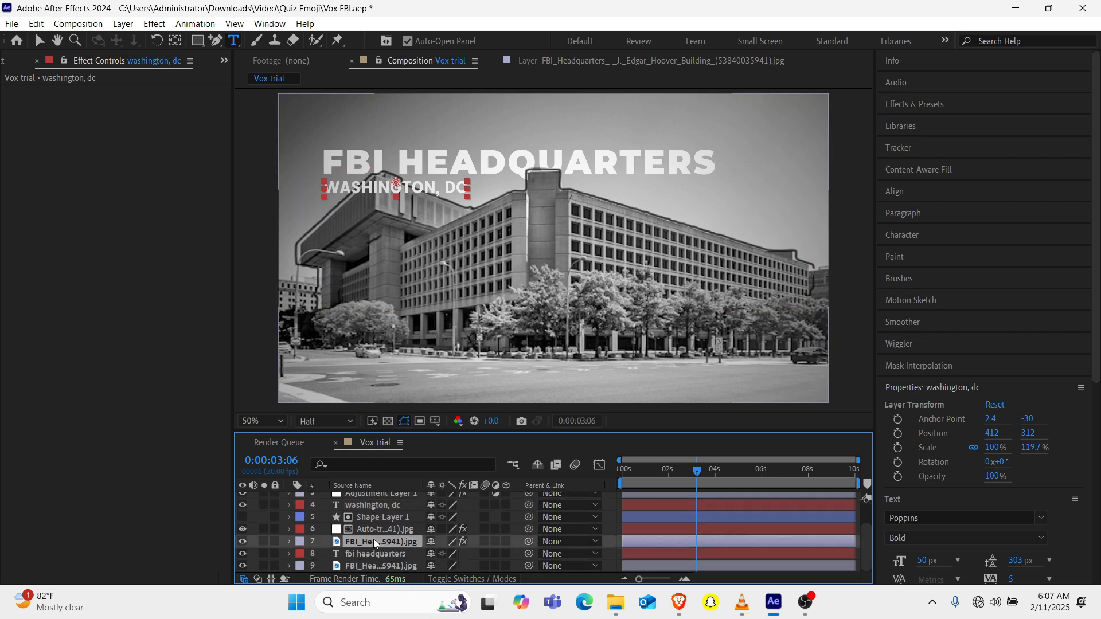
pyautogui.click(223, 59)
pyautogui.click(290, 71)
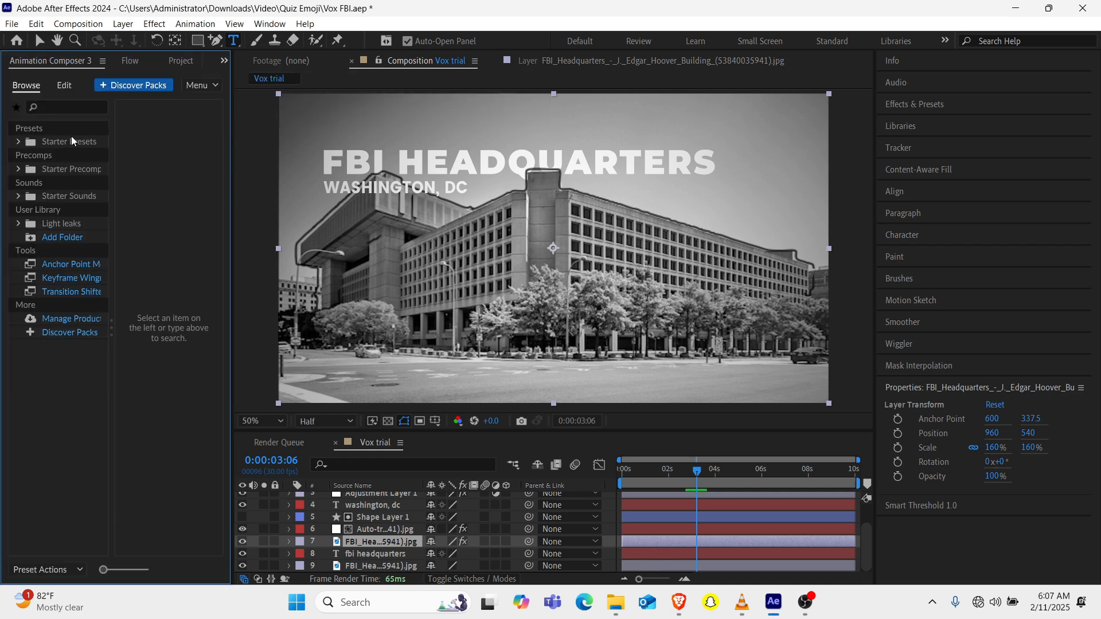
pyautogui.click(71, 140)
pyautogui.click(74, 184)
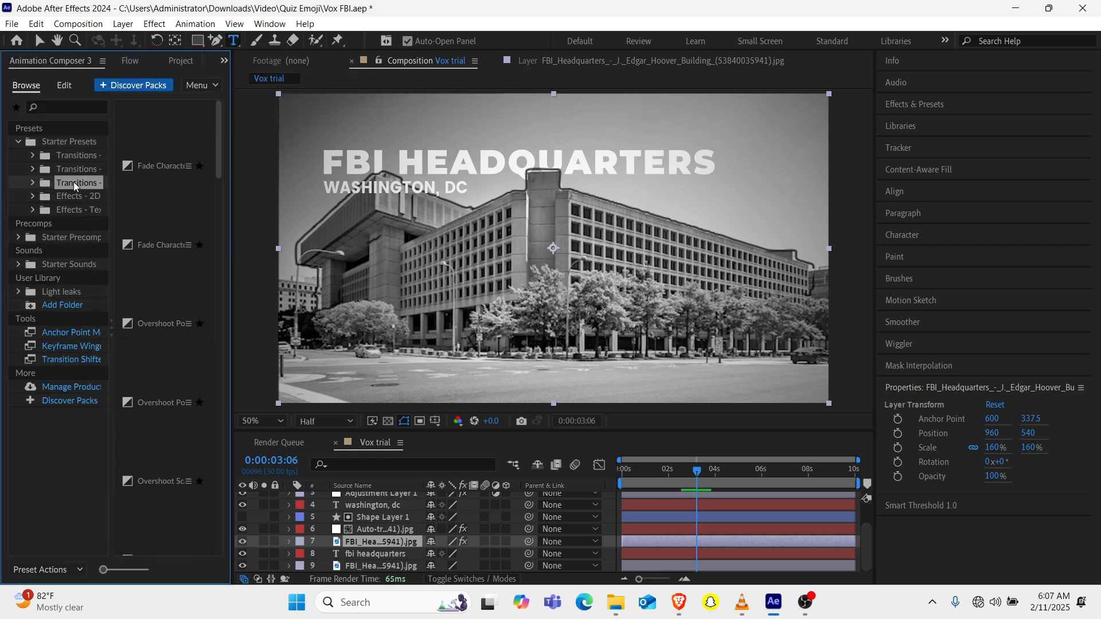
pyautogui.click(164, 137)
pyautogui.click(131, 566)
pyautogui.click(548, 345)
pyautogui.click(407, 553)
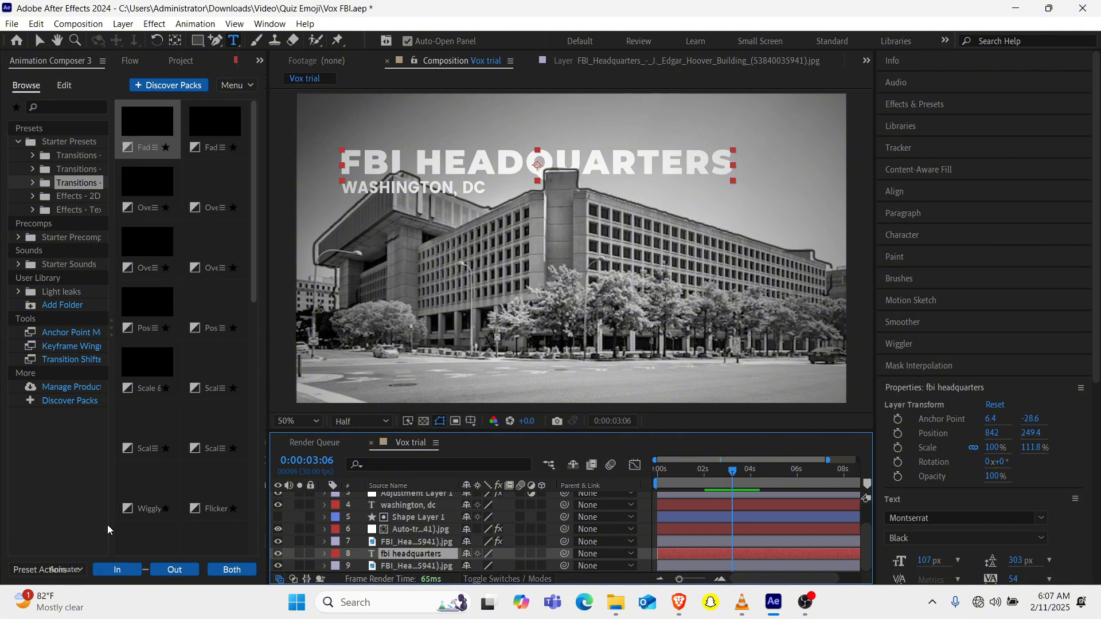
pyautogui.click(127, 567)
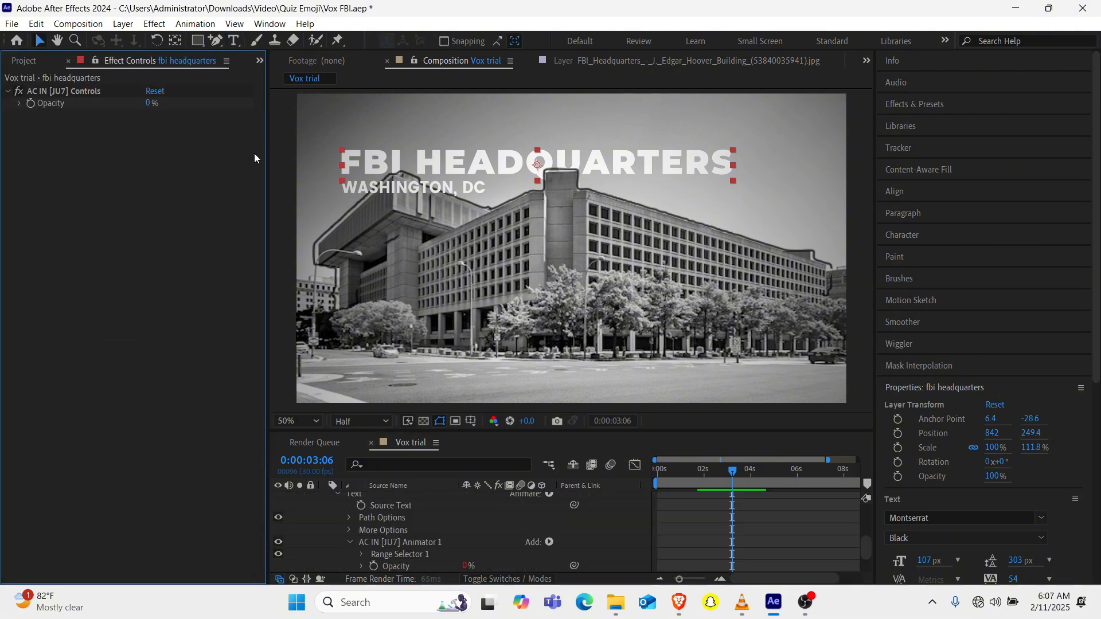
# Widen the composition area and play the composition from the start to review the title's character fade-in.
pyautogui.moveTo(267, 165); pyautogui.dragTo(183, 165)
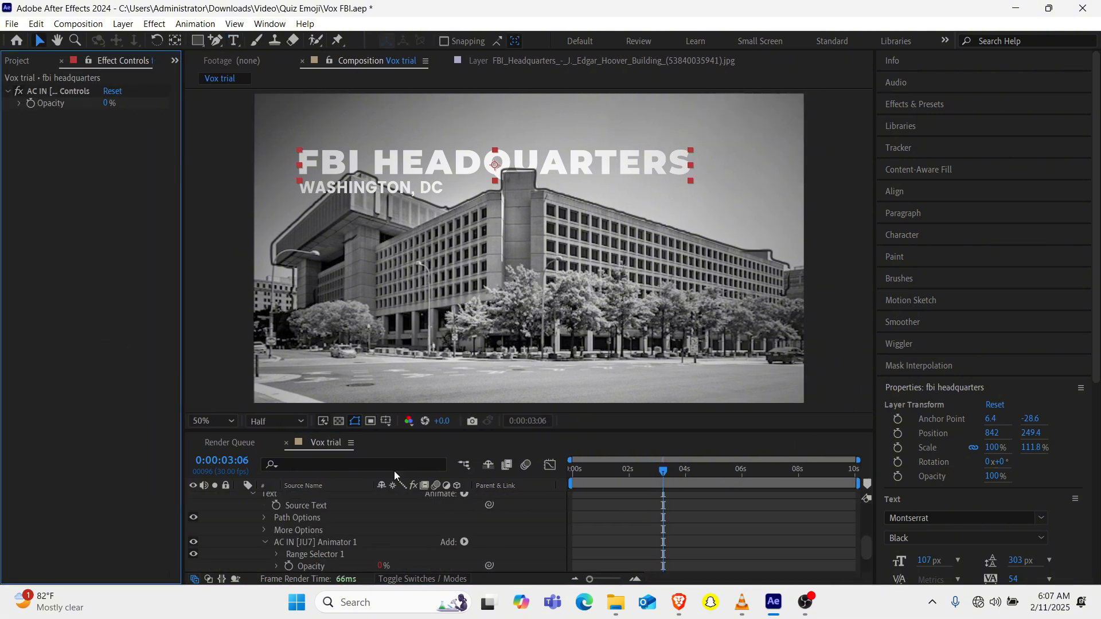
pyautogui.scroll(5, 348, 519)
pyautogui.scroll(-7, 323, 530)
pyautogui.scroll(6, 324, 529)
pyautogui.moveTo(663, 472); pyautogui.dragTo(481, 486)
pyautogui.press('space')
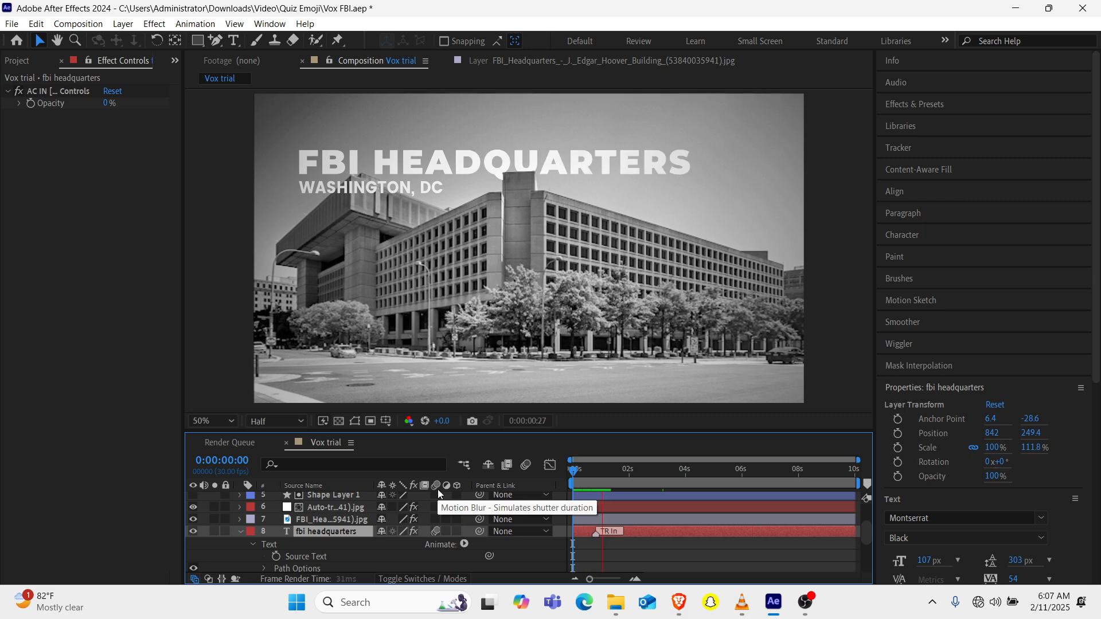
pyautogui.press('space')
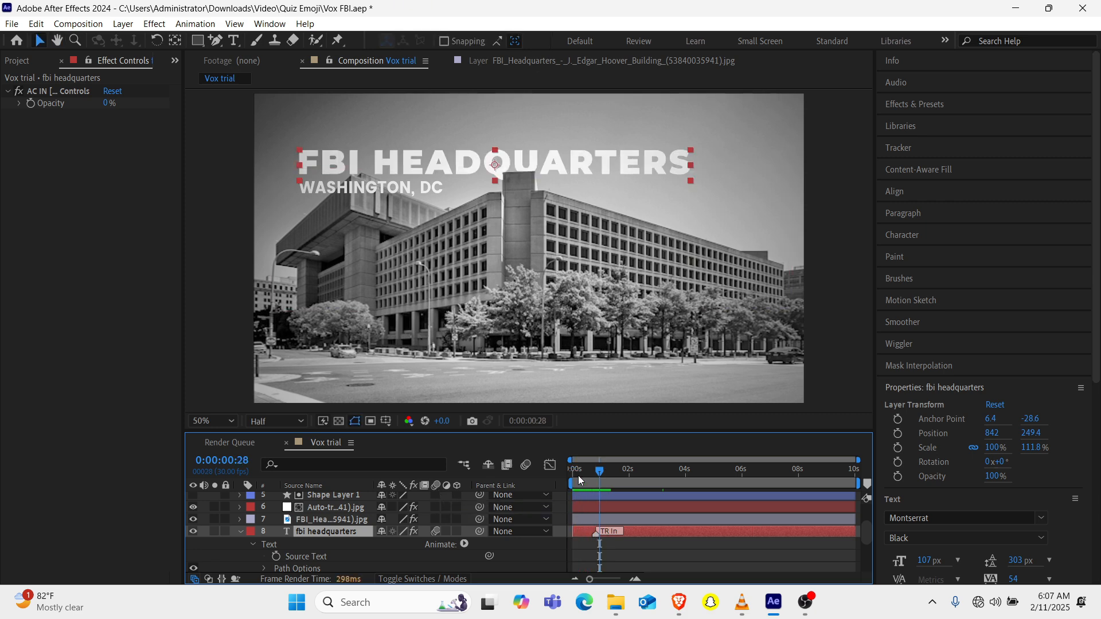
pyautogui.click(598, 475)
pyautogui.moveTo(597, 476); pyautogui.dragTo(564, 481)
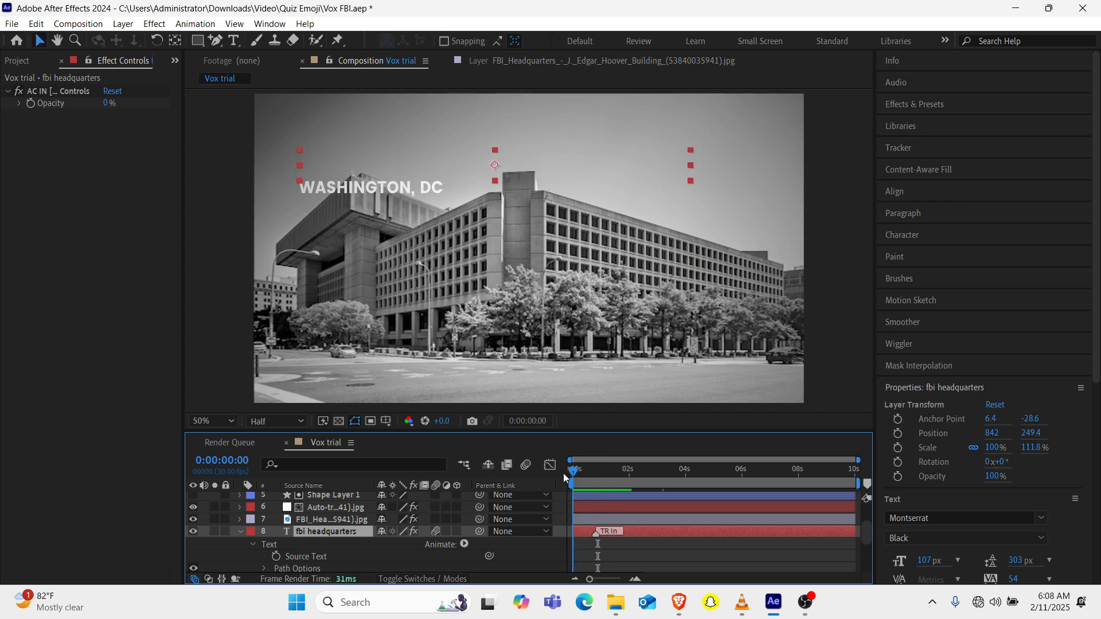
pyautogui.press('space')
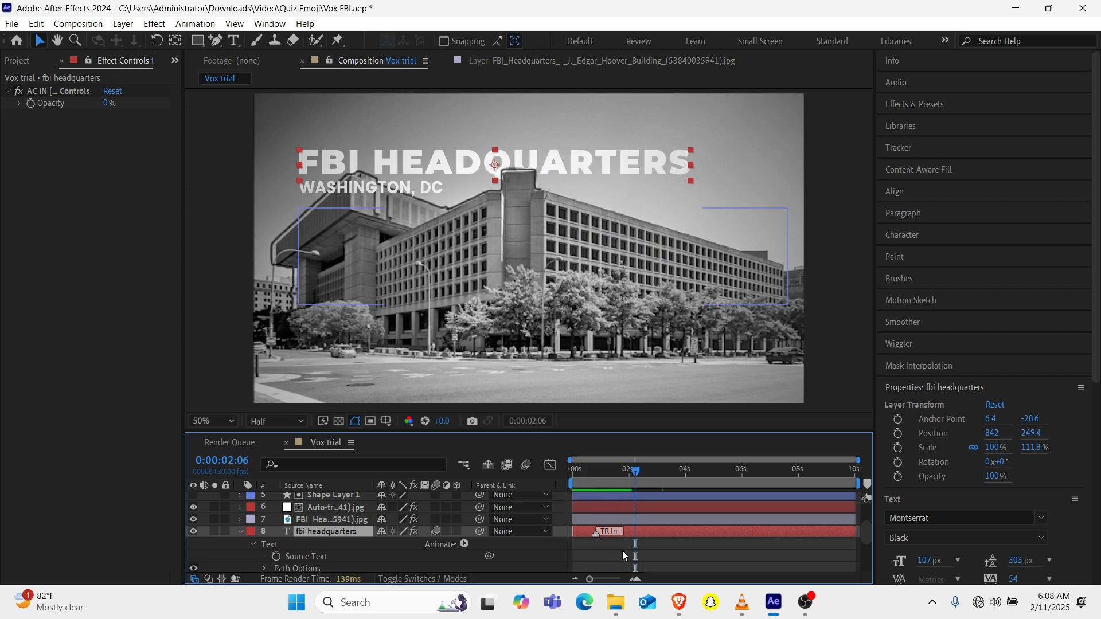
# Move the auto-traced outline's final Stroke Start keyframe earlier, to just before the 2-second mark.
pyautogui.scroll(-3, 622, 555)
pyautogui.scroll(3, 588, 554)
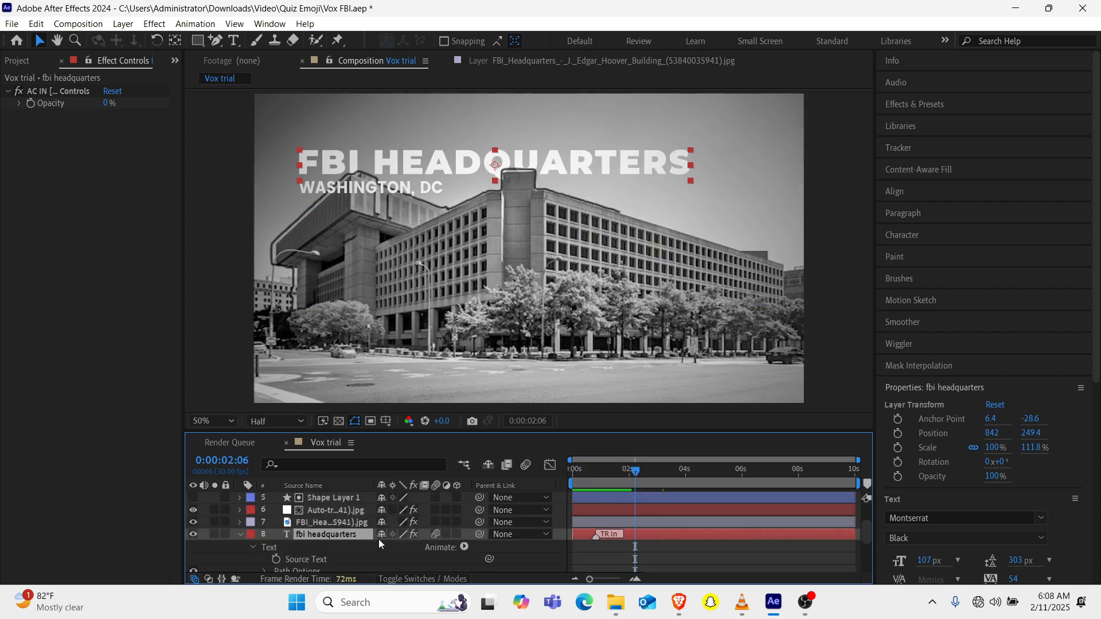
pyautogui.click(323, 510)
pyautogui.press('m')
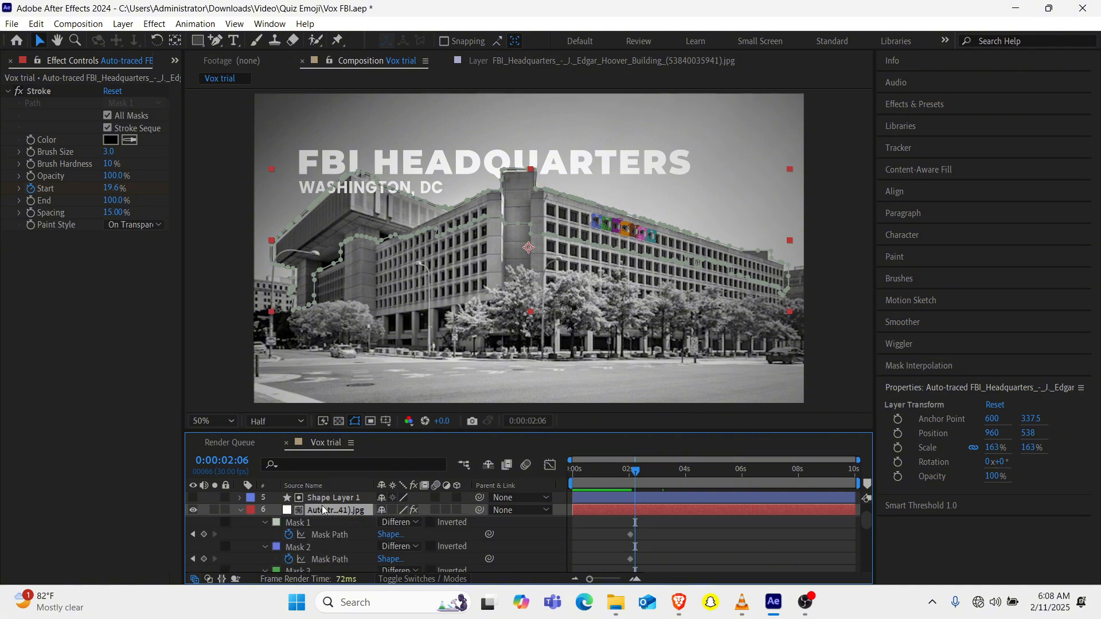
pyautogui.scroll(-5, 668, 556)
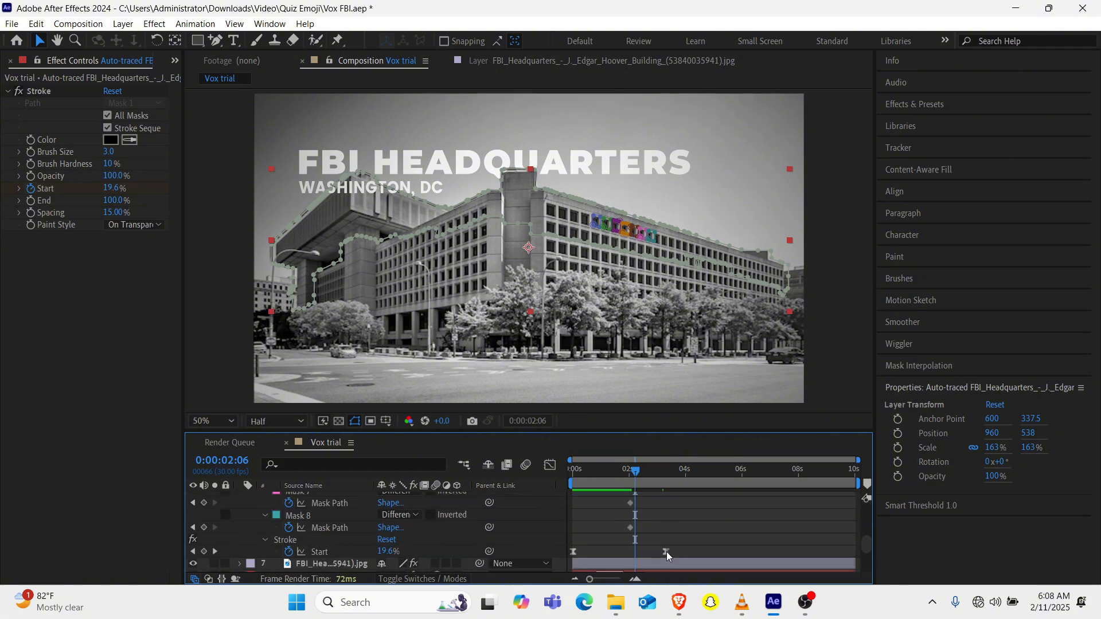
pyautogui.moveTo(666, 552); pyautogui.dragTo(633, 560)
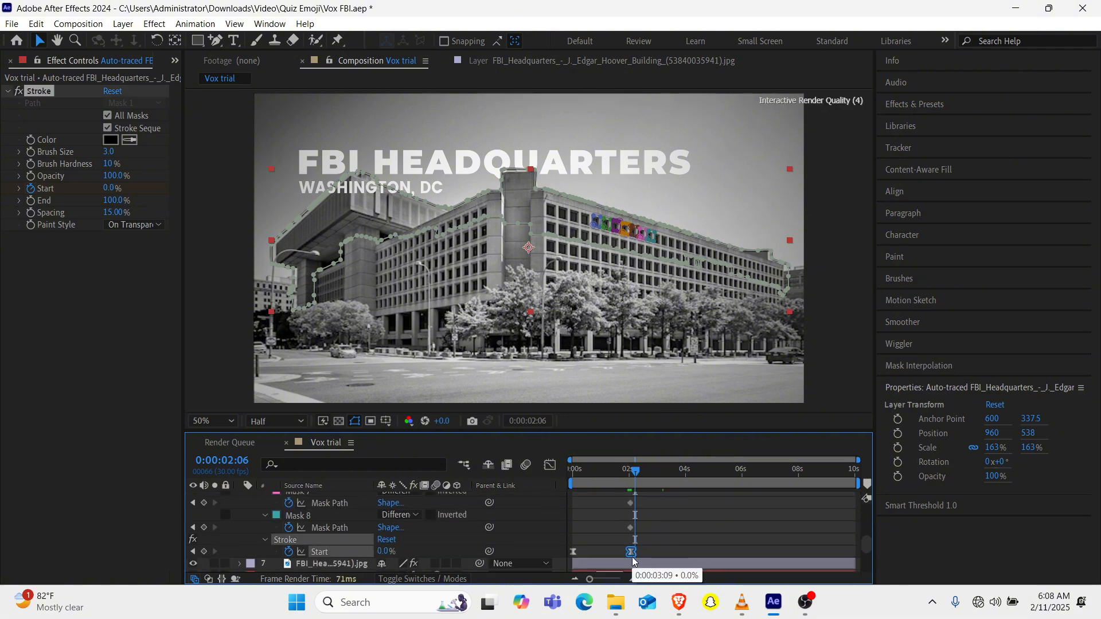
pyautogui.moveTo(598, 473); pyautogui.dragTo(640, 473)
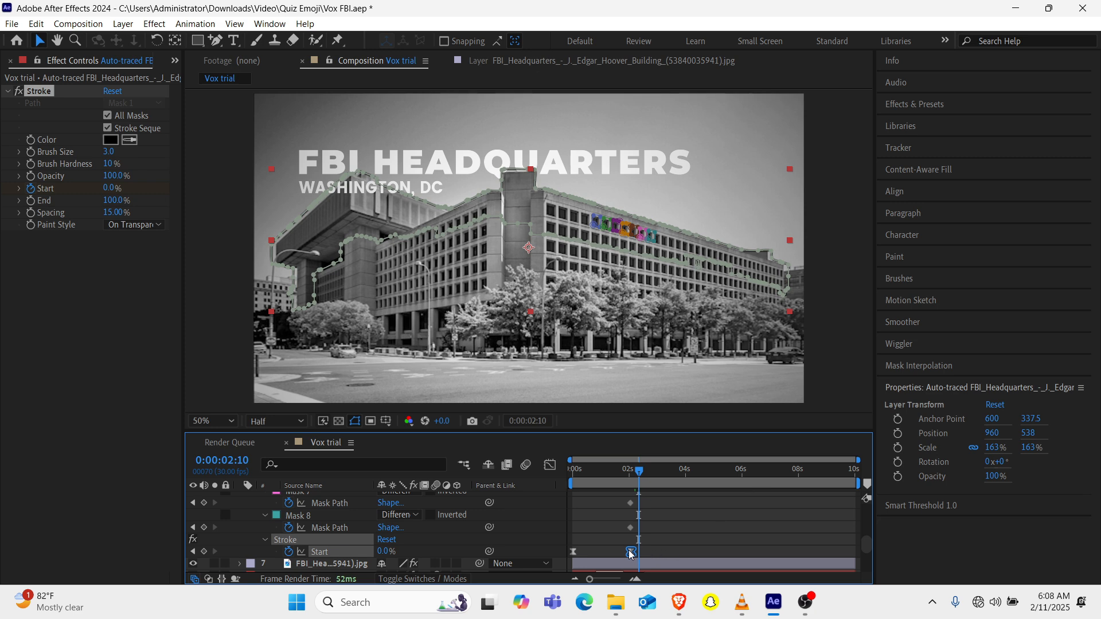
pyautogui.moveTo(630, 552); pyautogui.dragTo(623, 552)
# Play the composition from the start to review the outline's drawing speed against the title's fade-in.
pyautogui.moveTo(587, 472); pyautogui.dragTo(504, 487)
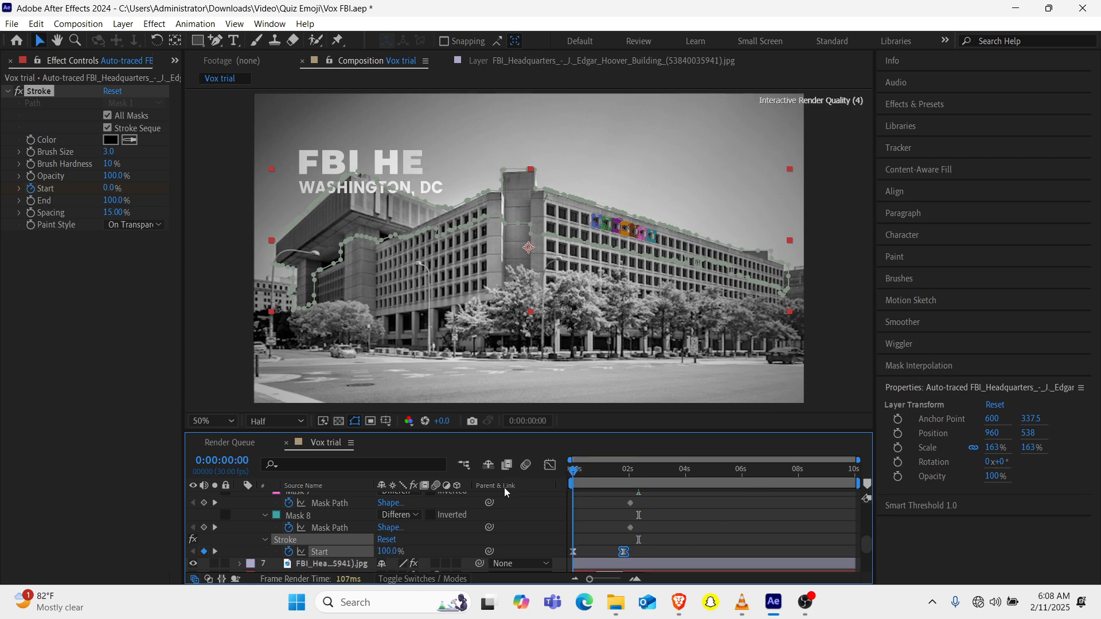
pyautogui.press('space')
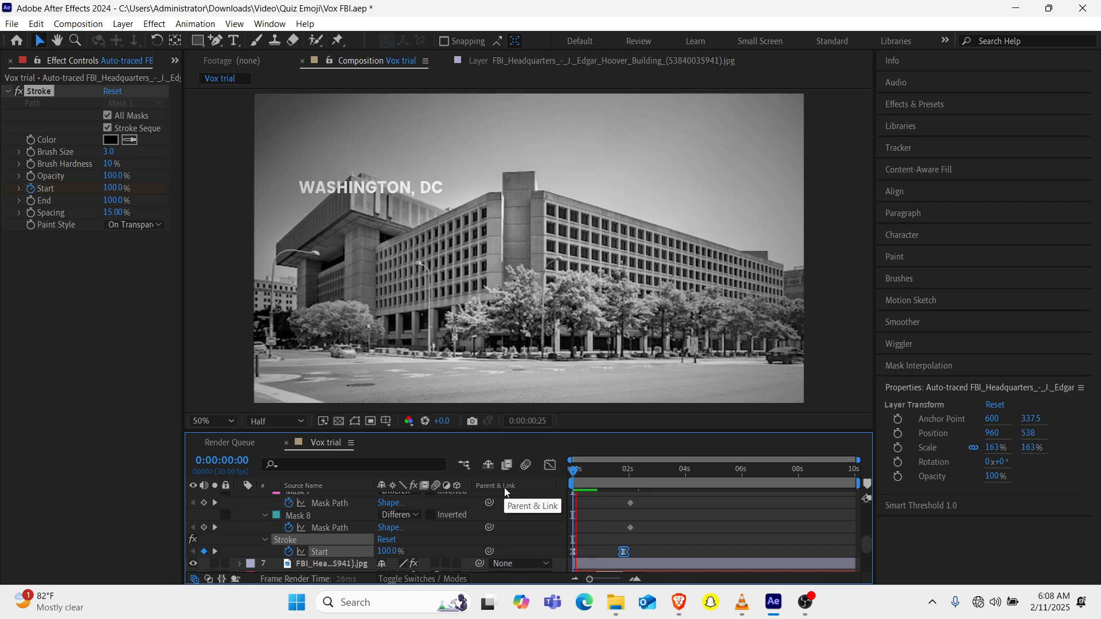
pyautogui.press('space')
pyautogui.click(587, 477)
pyautogui.moveTo(593, 479); pyautogui.dragTo(458, 483)
pyautogui.press('space')
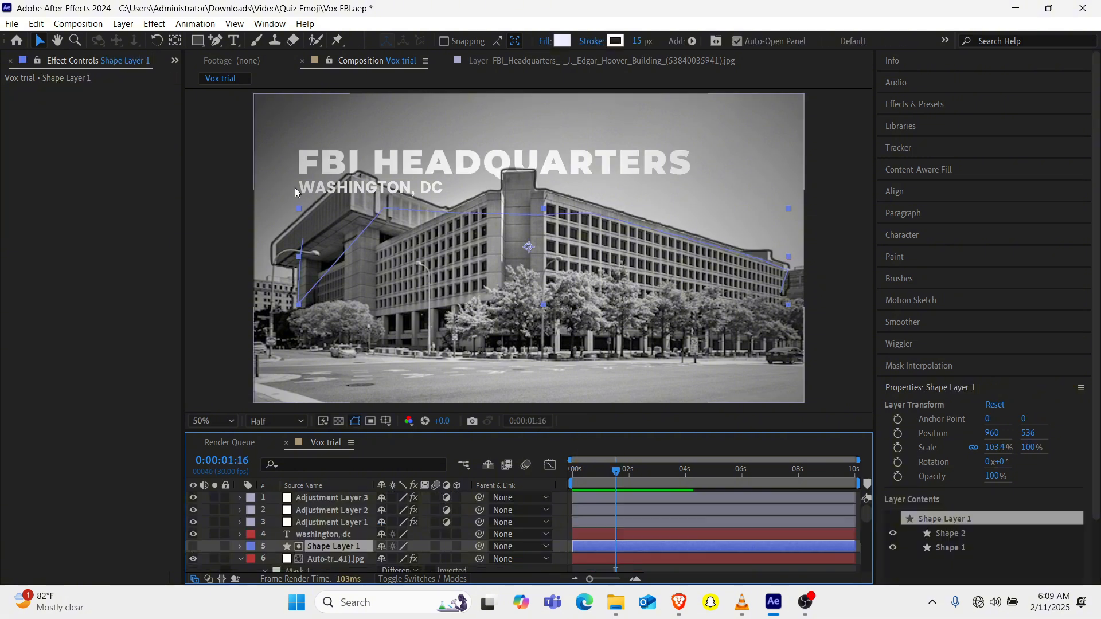
# Activate the Pen tool with Shape Layer 1 selected, check the Vox reference frame in VLC media player, and return to the composition.
pyautogui.press('g')
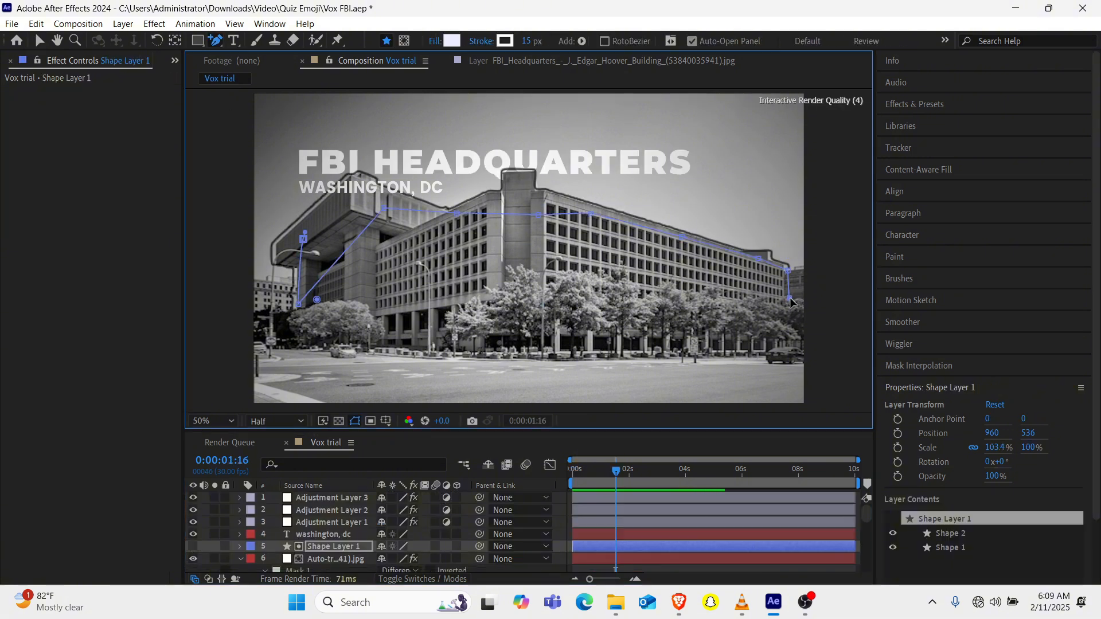
pyautogui.click(240, 541)
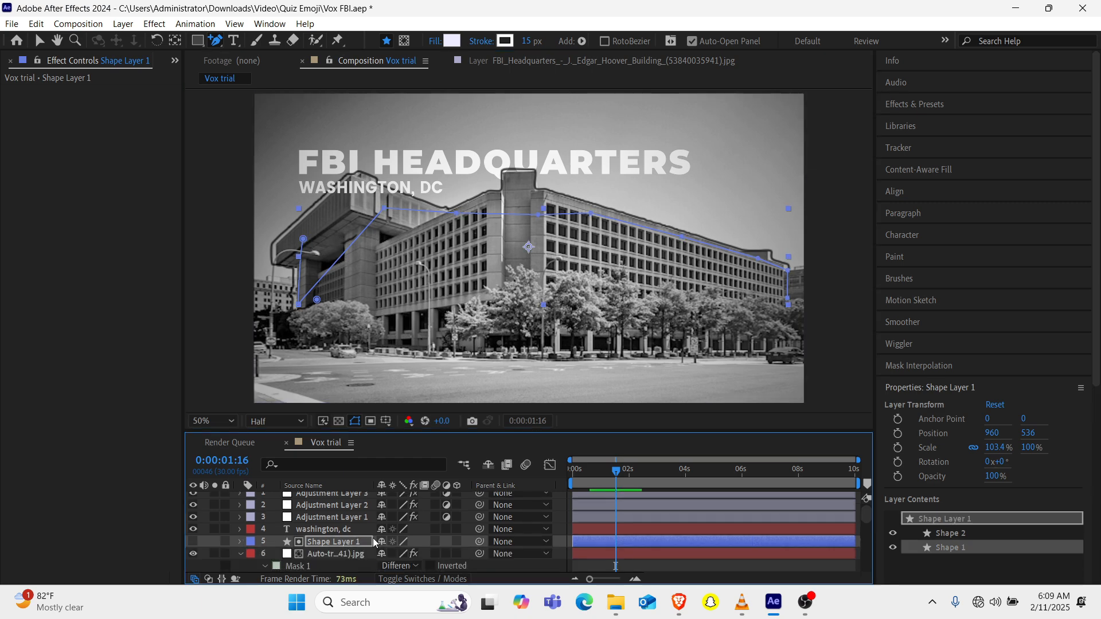
pyautogui.moveTo(741, 602)
pyautogui.click(728, 521)
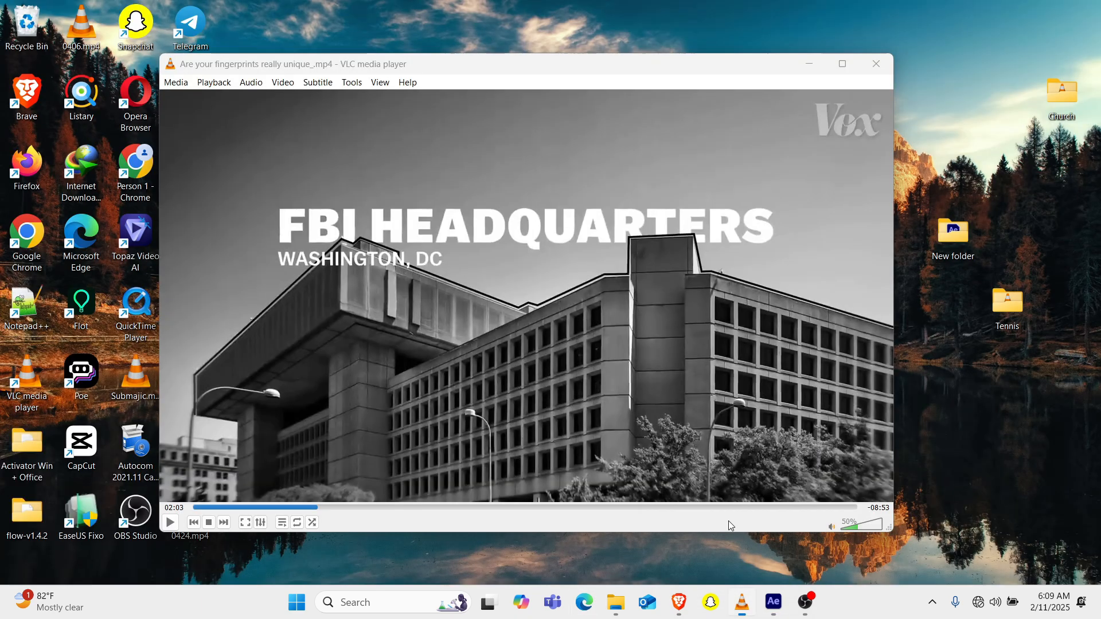
pyautogui.press('space')
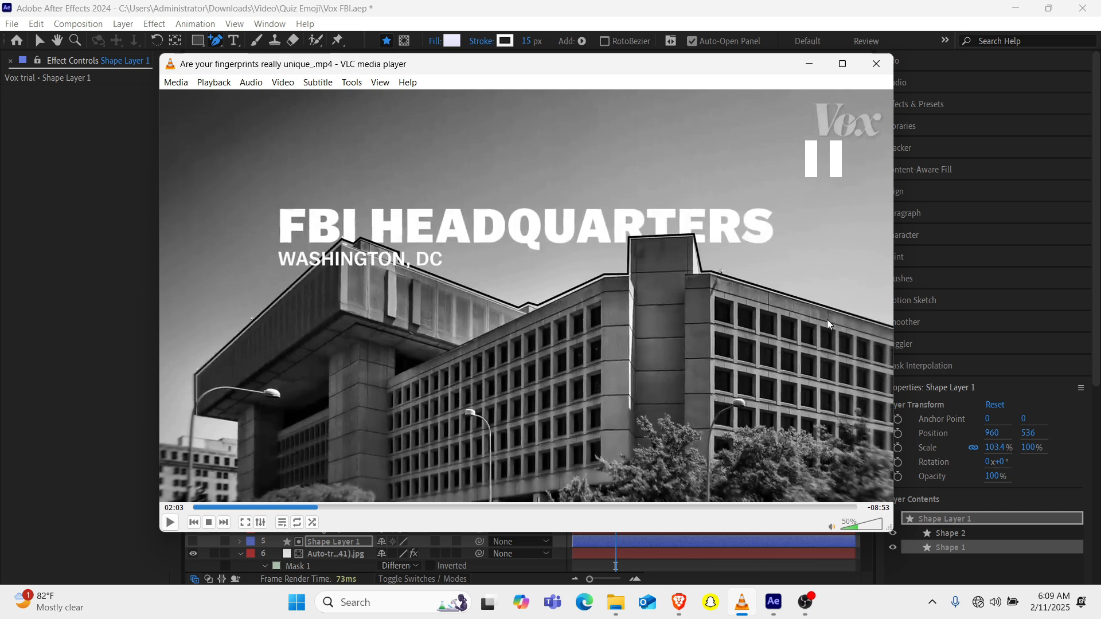
pyautogui.click(809, 64)
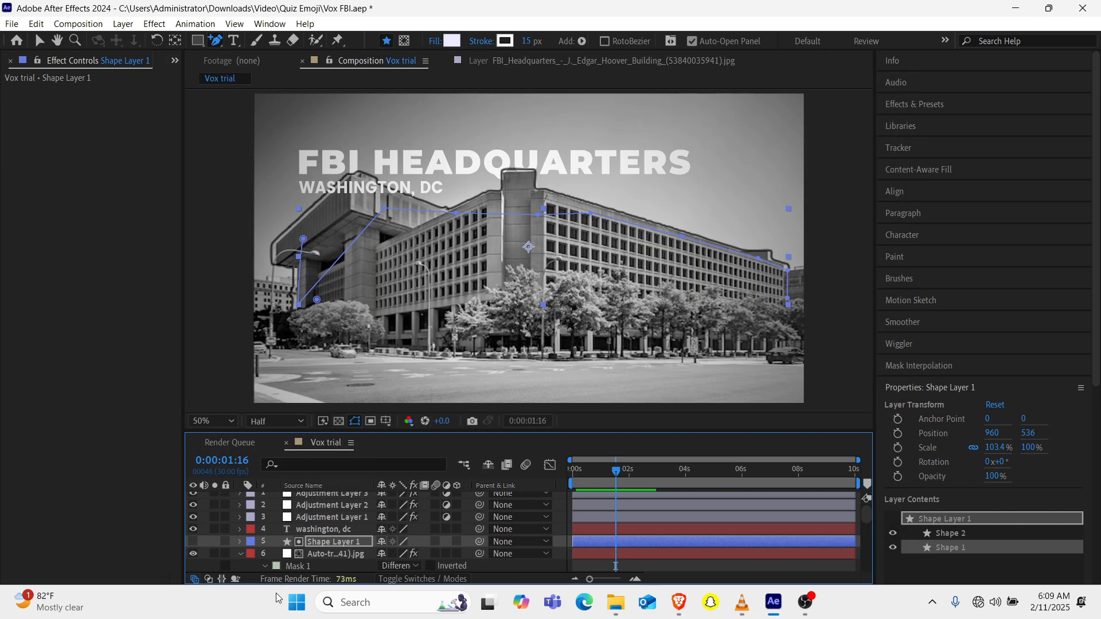
# Apply the Fade Characters Separately preset from Animation Composer 3 as an In transition to the washington, dc text layer.
pyautogui.click(325, 528)
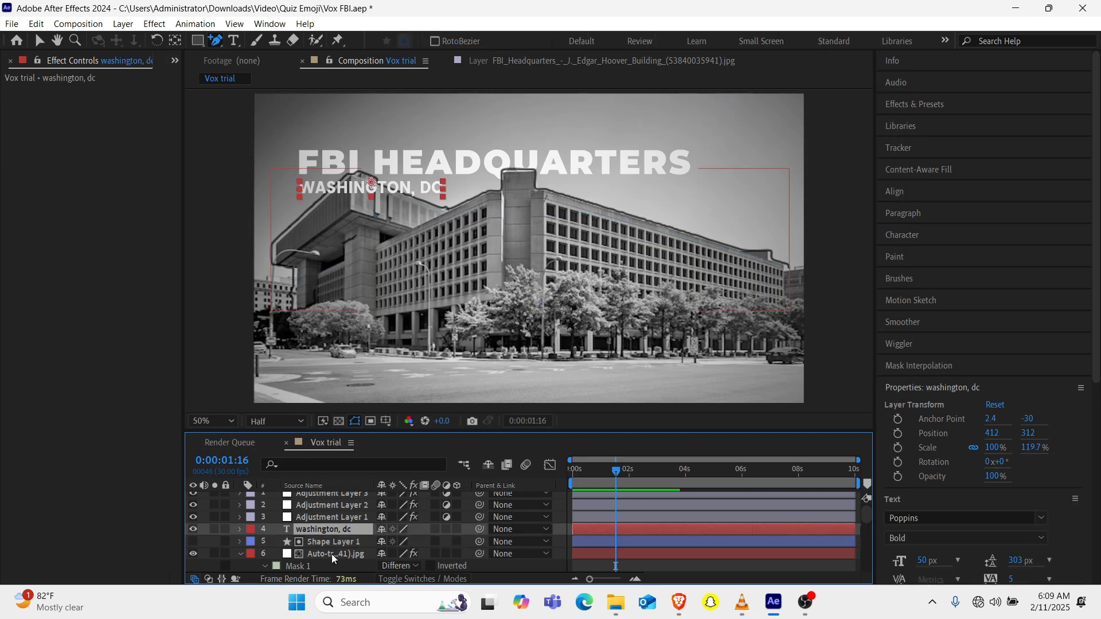
pyautogui.click(172, 60)
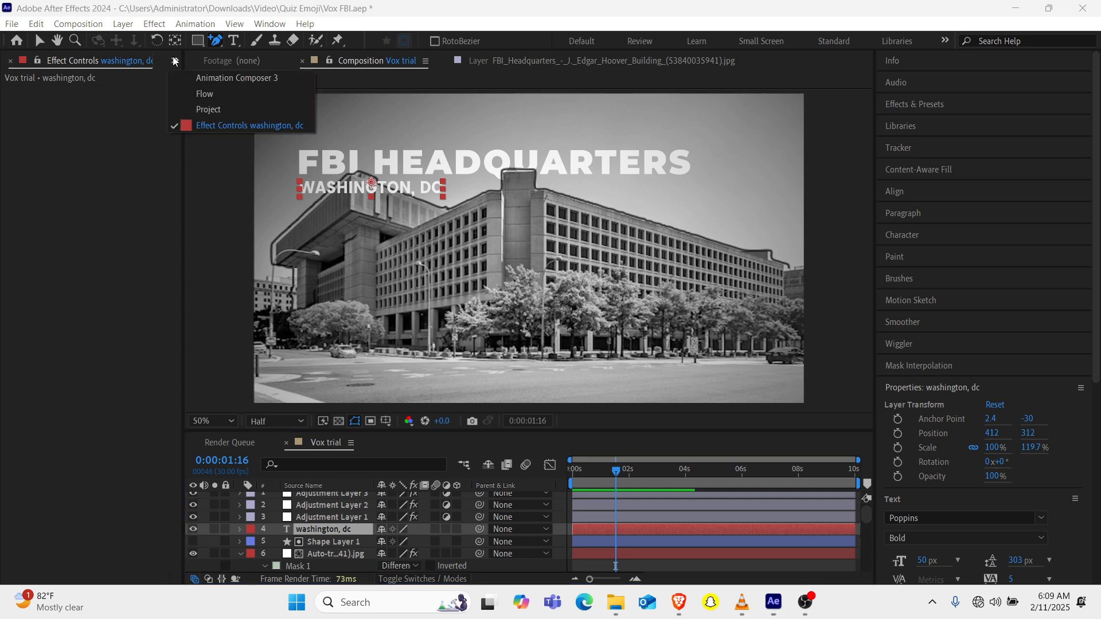
pyautogui.click(213, 78)
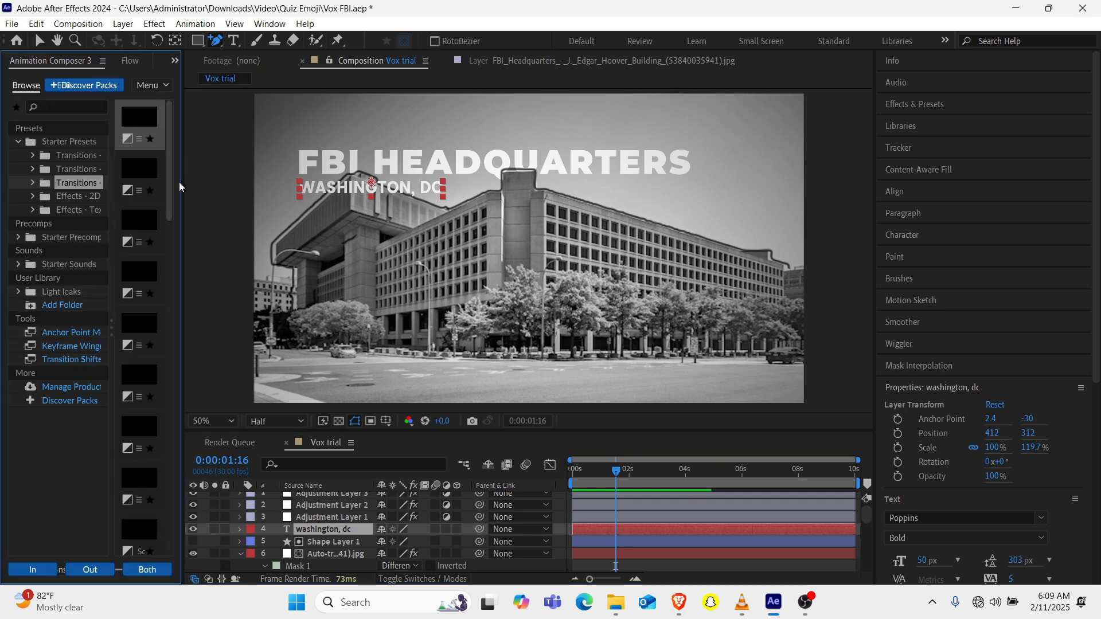
pyautogui.moveTo(182, 189); pyautogui.dragTo(264, 190)
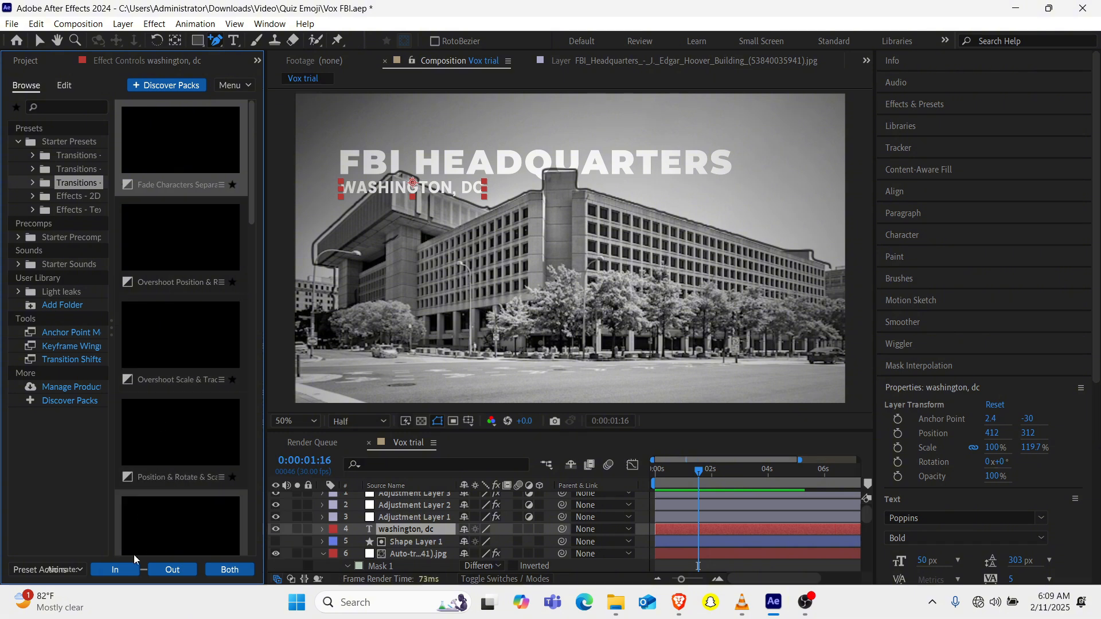
pyautogui.click(114, 569)
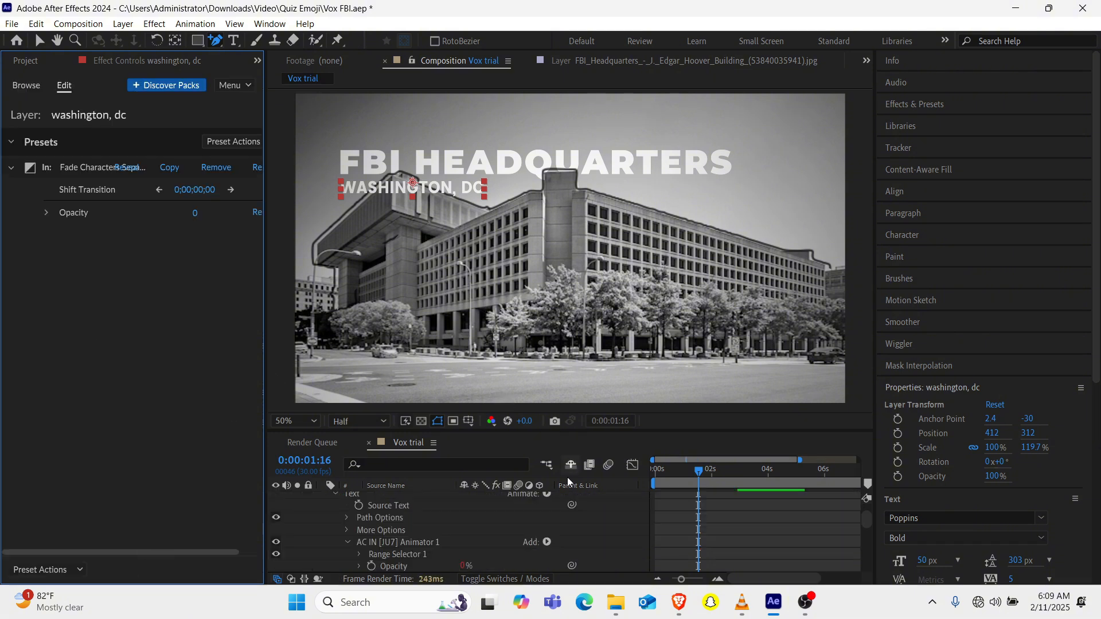
# Shift the washington, dc fade-in slightly later in time and play the composition from the start to review both texts.
pyautogui.scroll(2, 408, 496)
pyautogui.scroll(1, 414, 502)
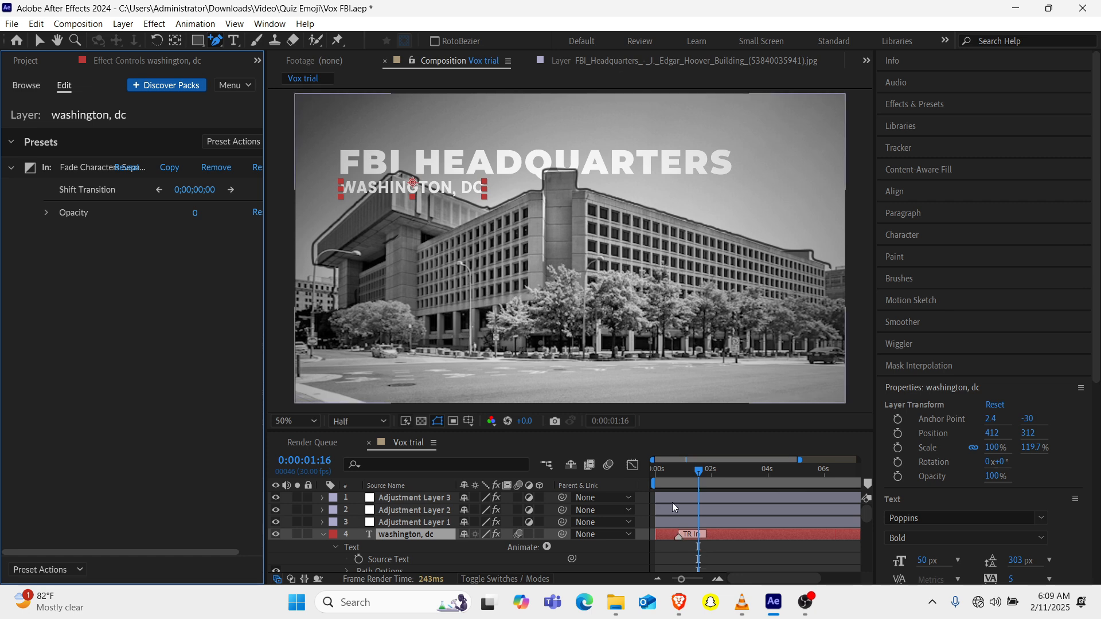
pyautogui.click(661, 479)
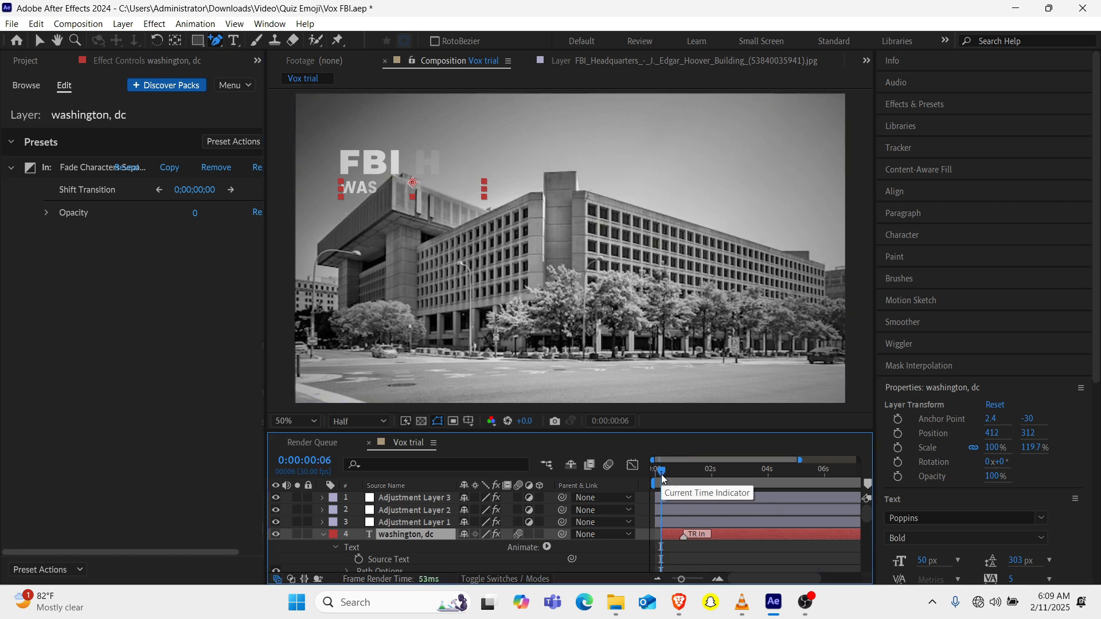
pyautogui.moveTo(672, 474); pyautogui.dragTo(607, 477)
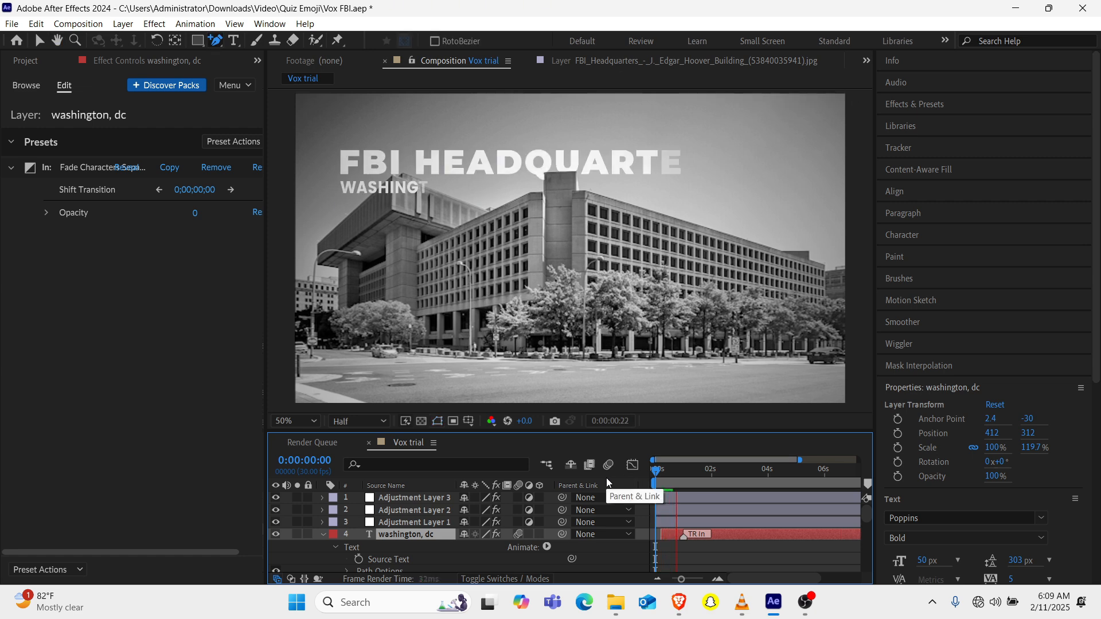
pyautogui.press('space')
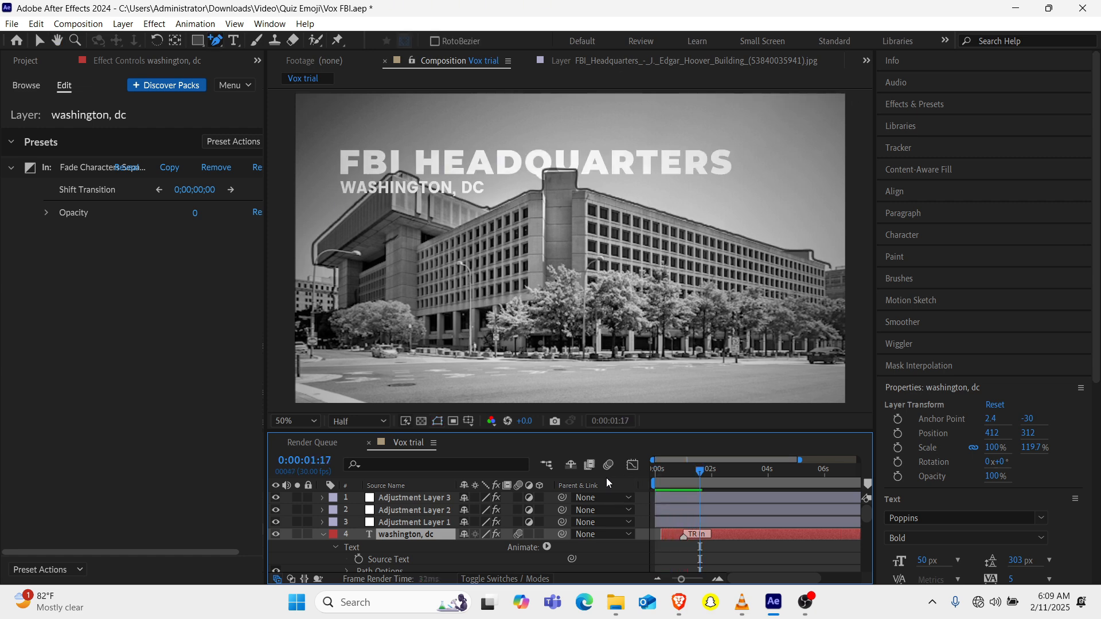
# Collapse the expanded layers and pre-compose all layers into a new composition named Headquarters pre.
pyautogui.click(322, 535)
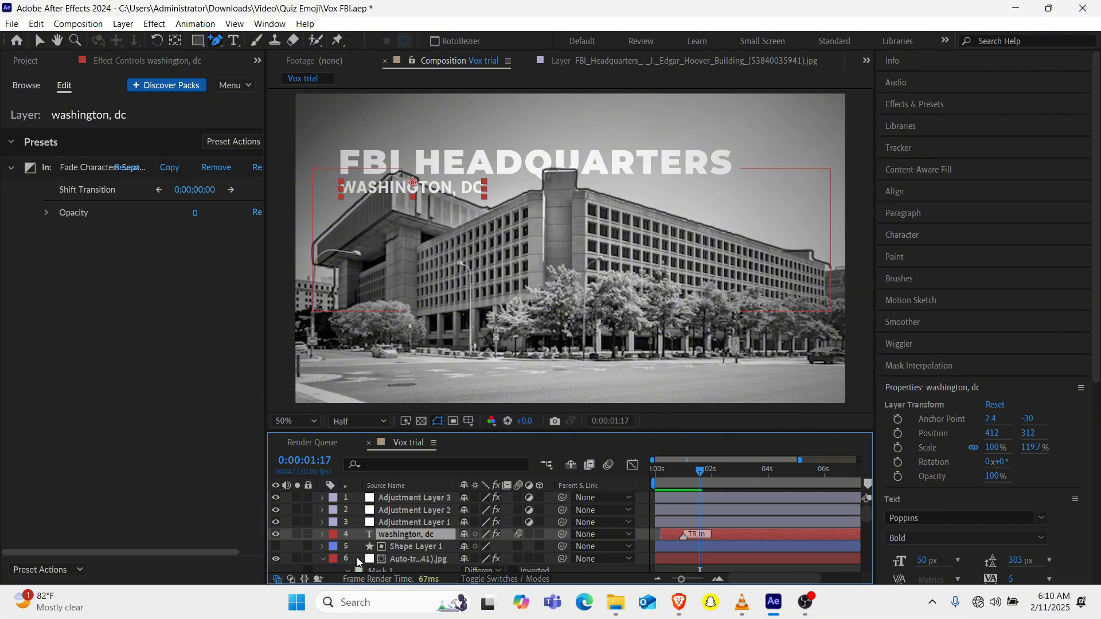
pyautogui.scroll(-5, 356, 556)
pyautogui.scroll(3, 354, 566)
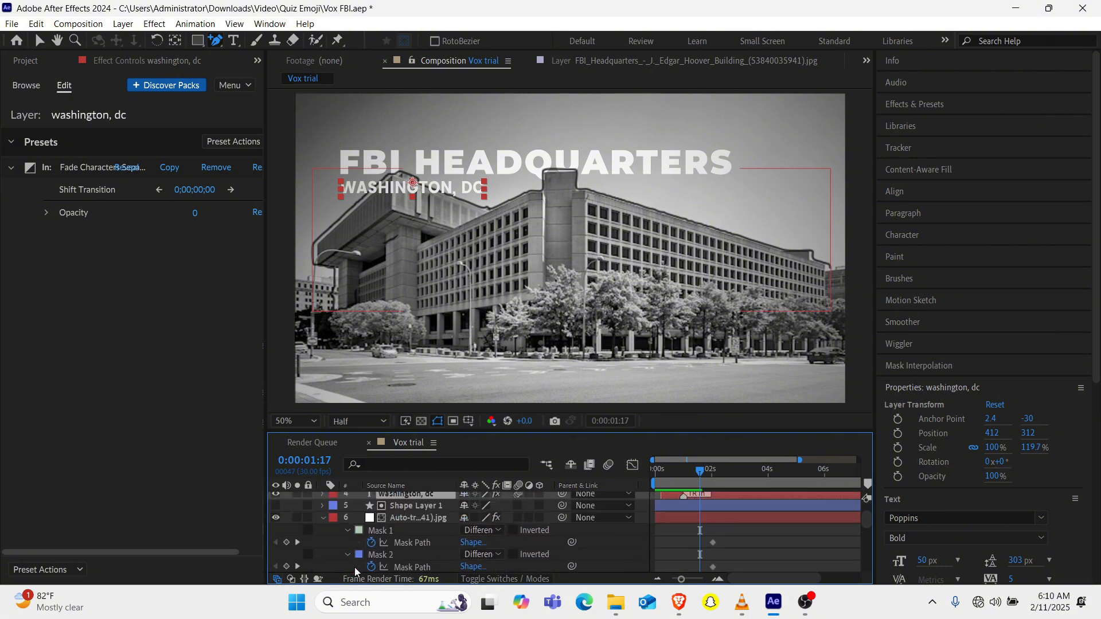
pyautogui.click(322, 536)
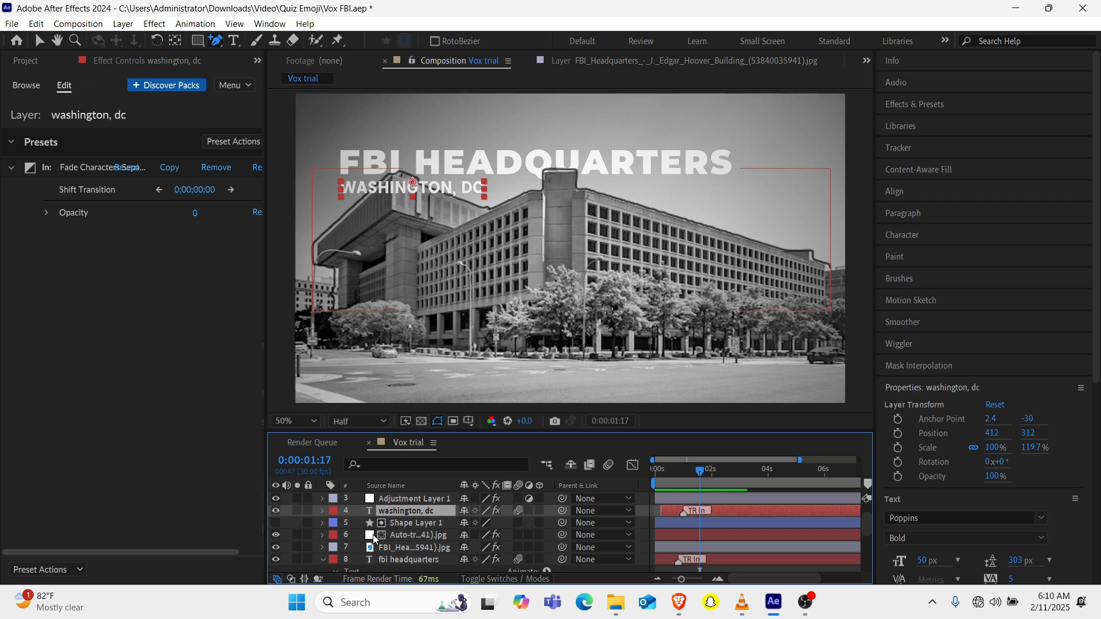
pyautogui.hotkey('ctrl', 'a')
pyautogui.hotkey('ctrl', 'shift', 'c')
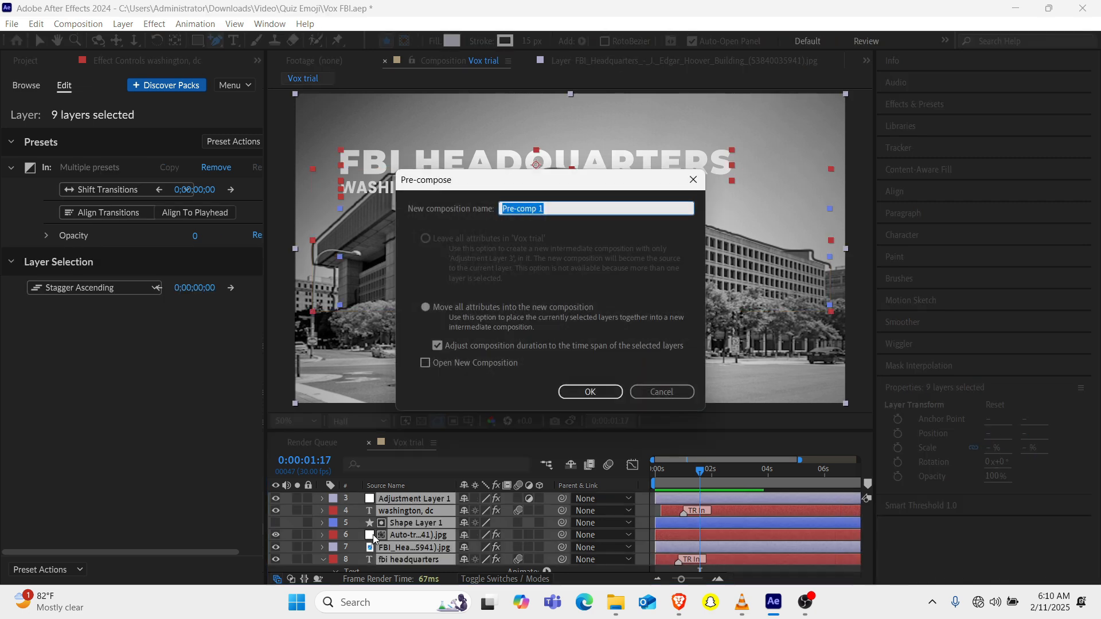
pyautogui.write('Headquarters pr')
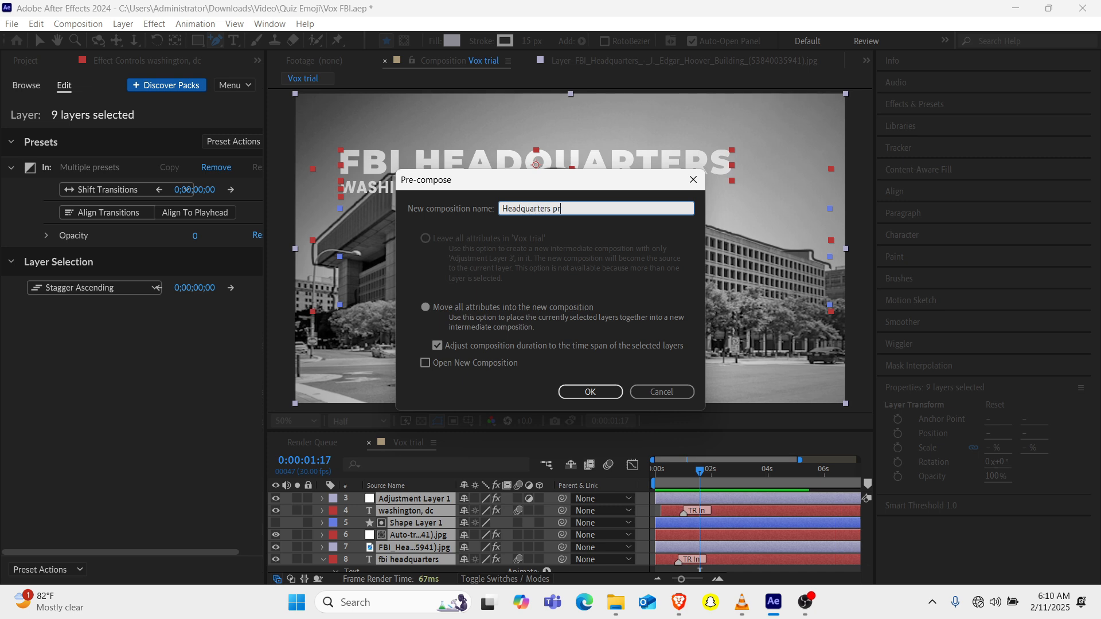
pyautogui.write('e')
pyautogui.press('Return')
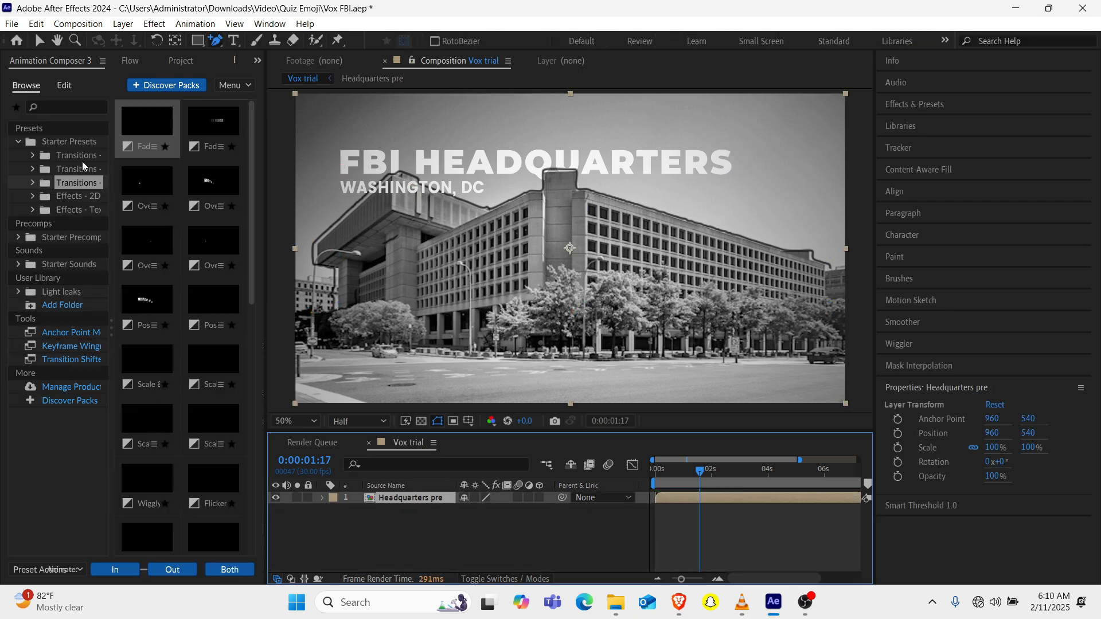
# Apply the Ease Position & Rotation preset from the bottom as an In transition to Headquarters pre and return to the first frame.
pyautogui.click(54, 156)
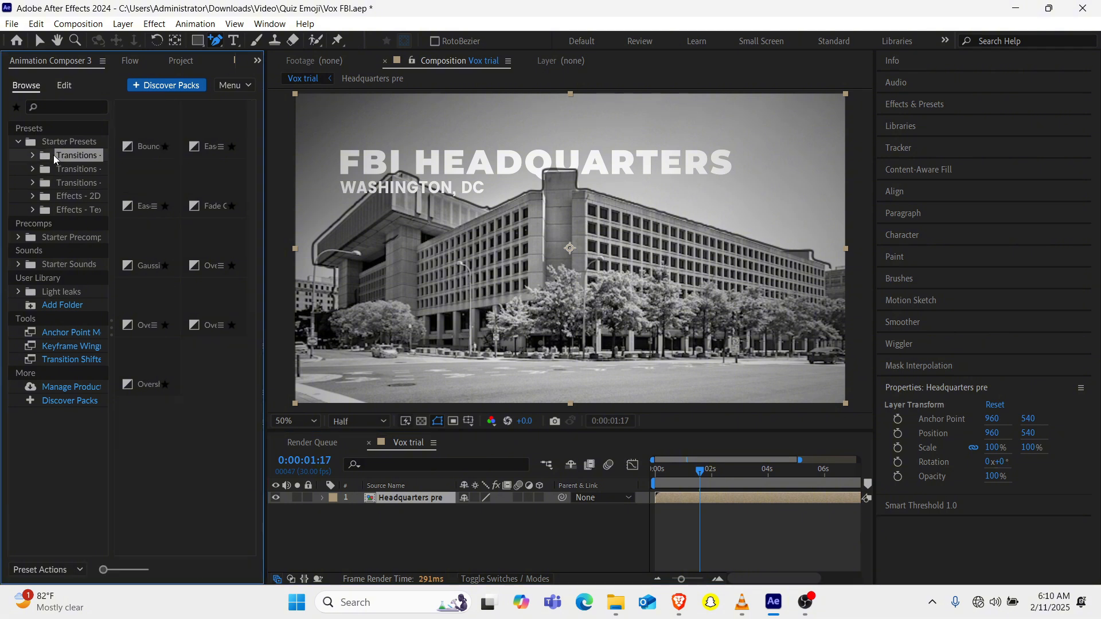
pyautogui.click(202, 132)
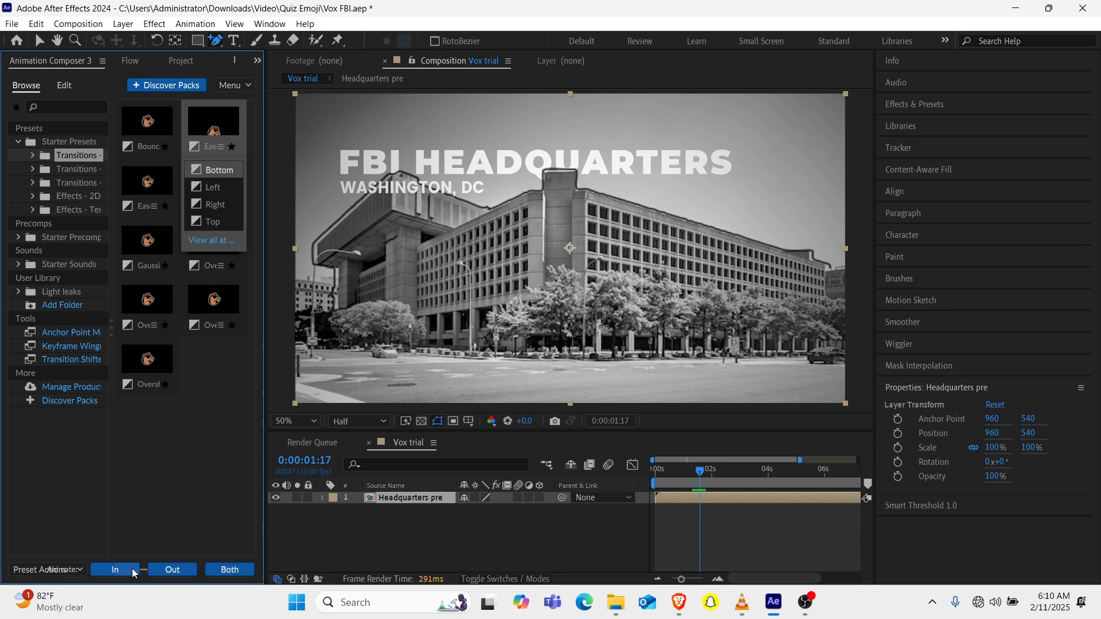
pyautogui.click(115, 569)
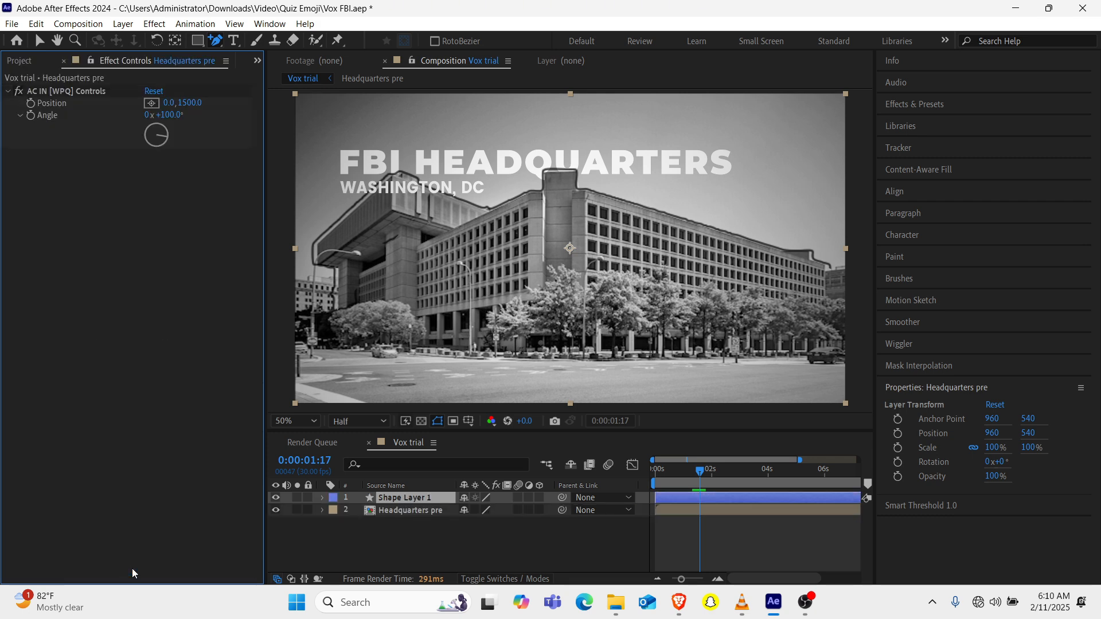
pyautogui.moveTo(675, 470); pyautogui.dragTo(630, 473)
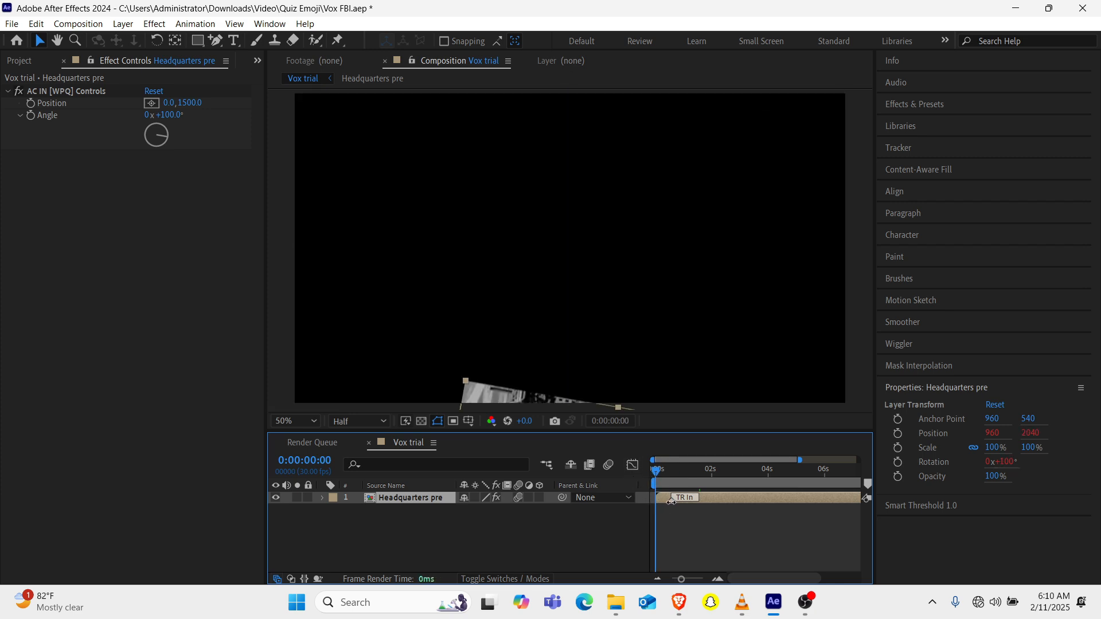
# In the Ease Position & Rotation transition on Headquarters pre, set the Position y offset to 100 and the Angle to 0.
pyautogui.click(256, 63)
pyautogui.click(304, 95)
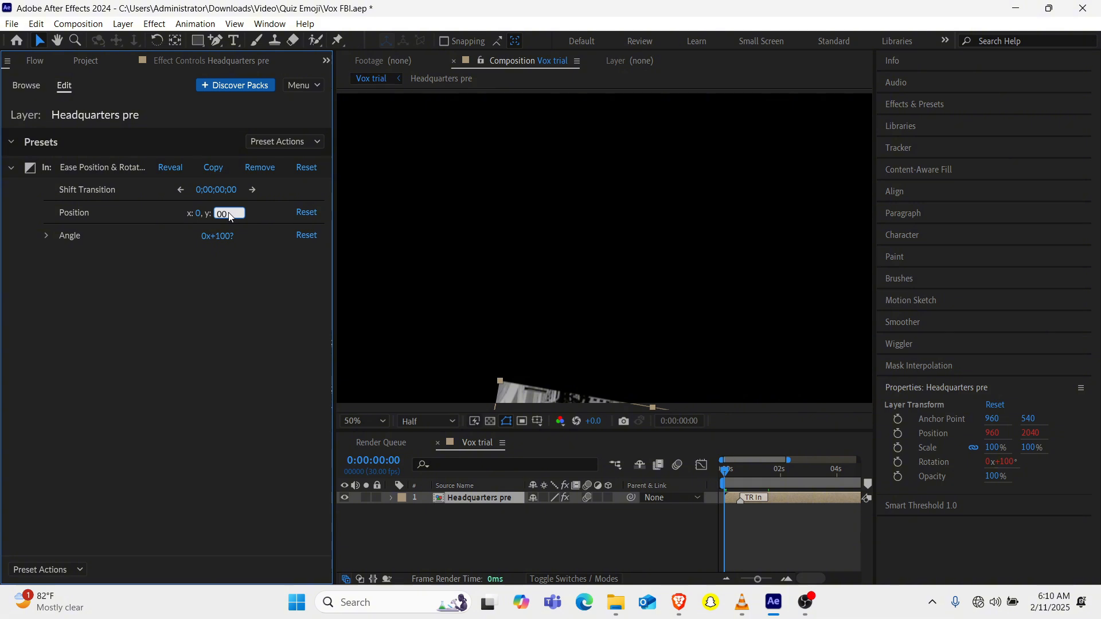
pyautogui.write('1')
pyautogui.click(224, 238)
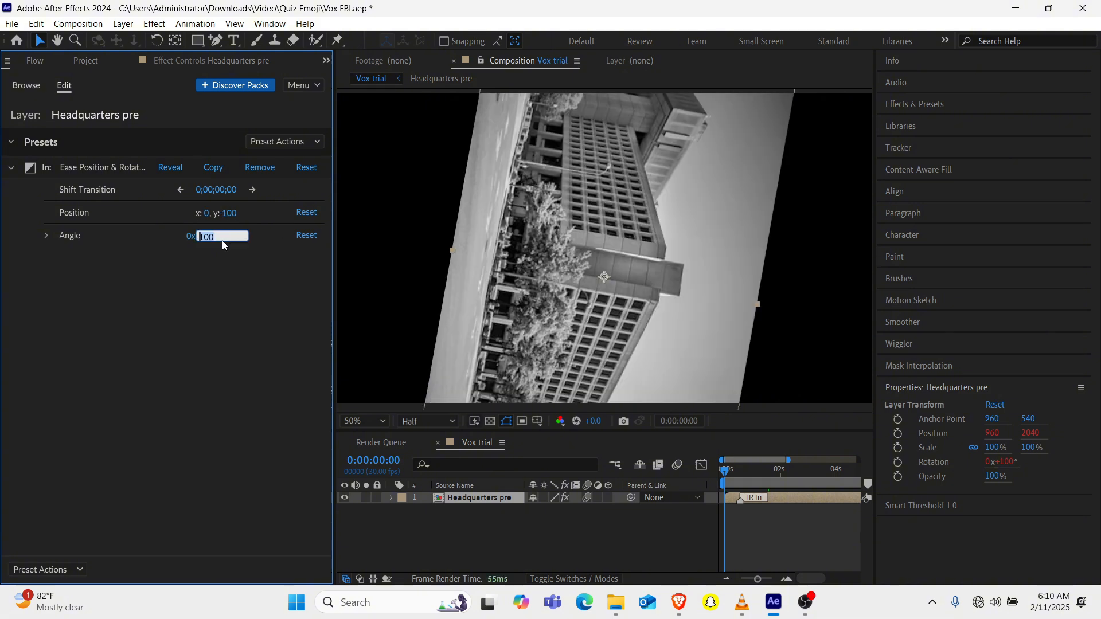
pyautogui.write('0')
pyautogui.press('Return')
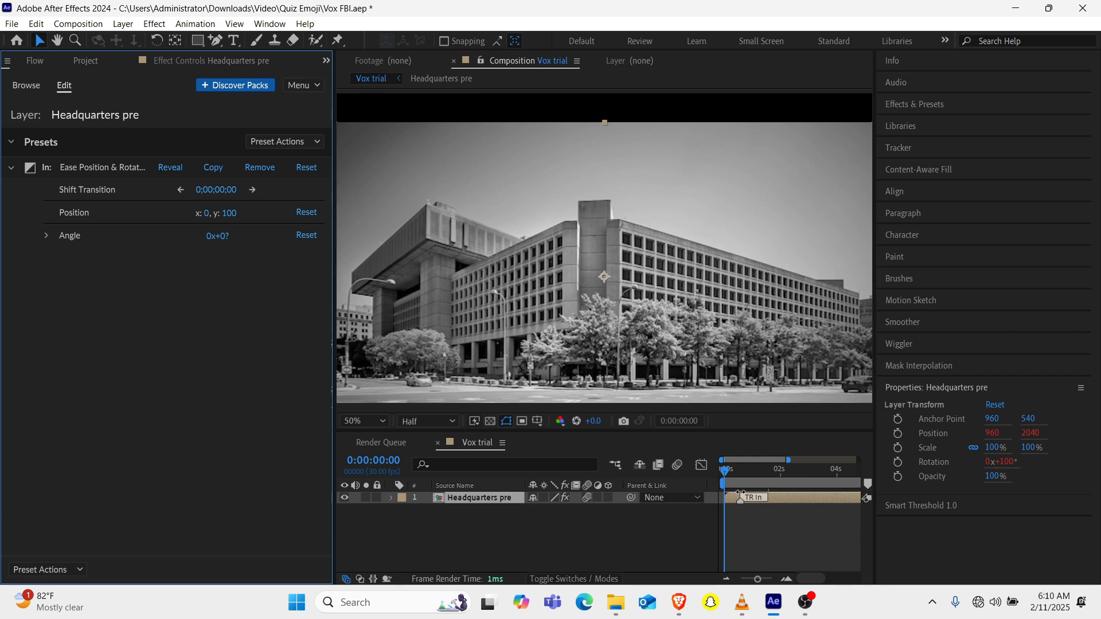
# Shorten the In transition on Headquarters pre slightly and play the composition from the start to review the upward slide-in.
pyautogui.moveTo(742, 500); pyautogui.dragTo(737, 502)
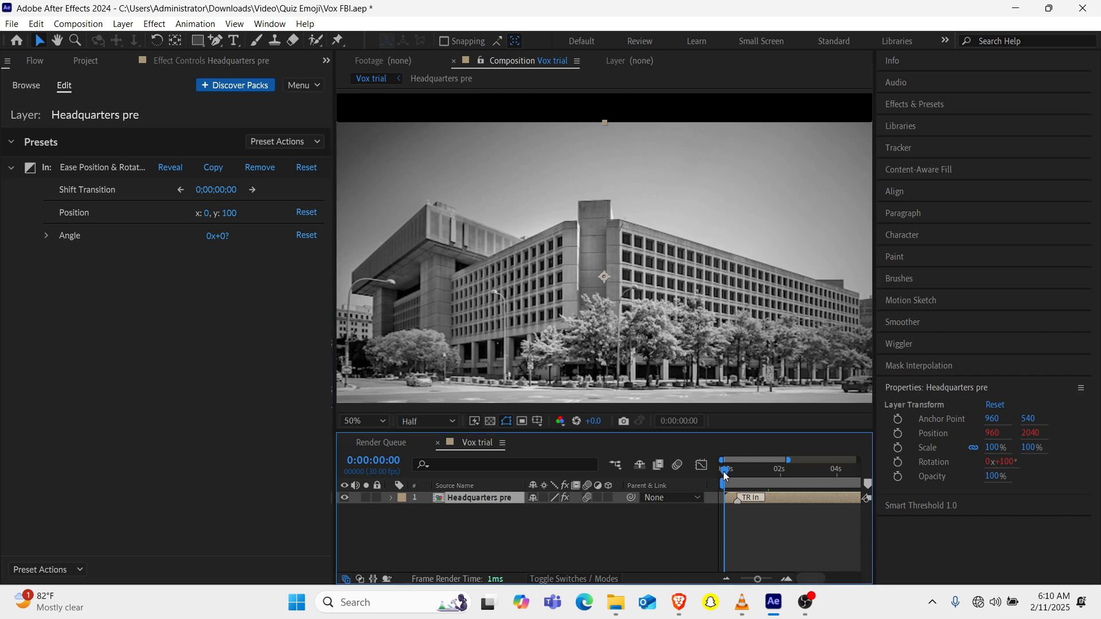
pyautogui.press('space')
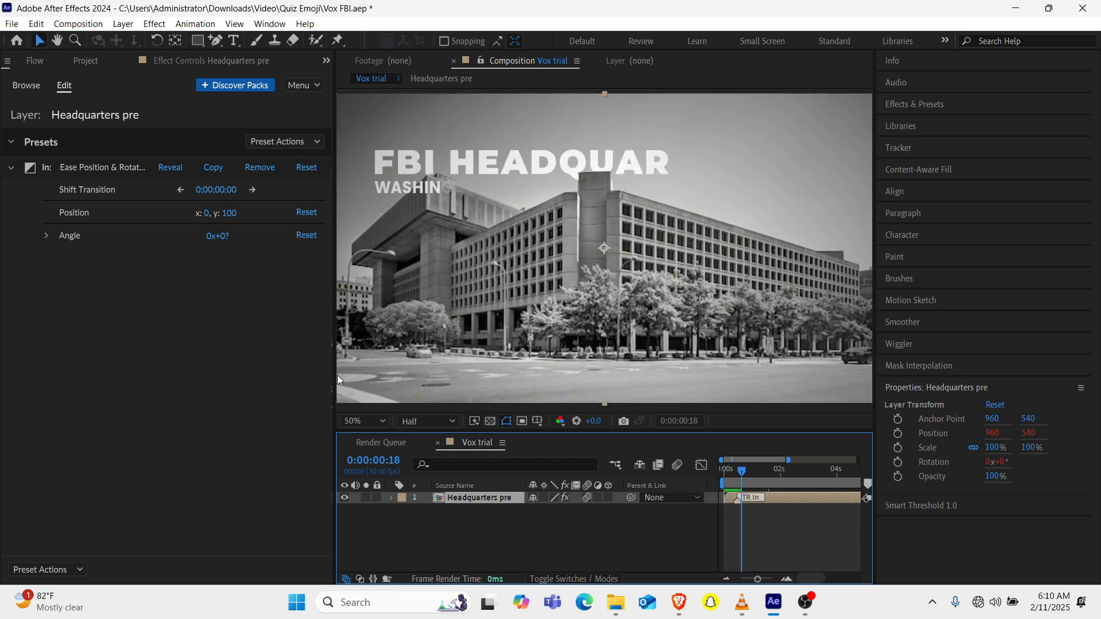
pyautogui.moveTo(333, 372); pyautogui.dragTo(248, 371)
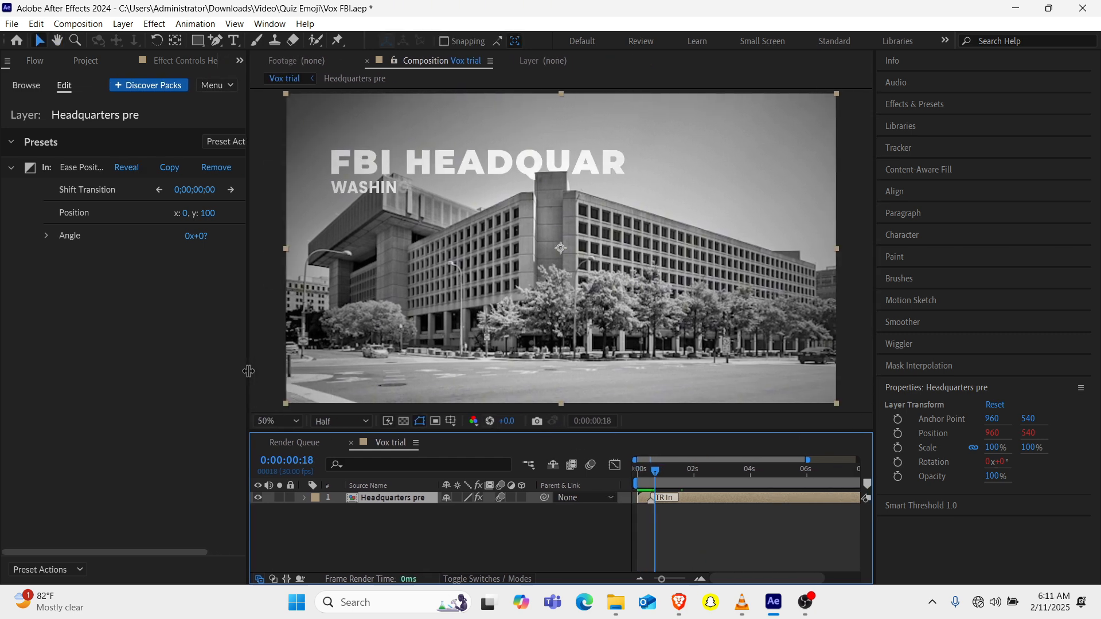
pyautogui.moveTo(662, 484); pyautogui.dragTo(536, 478)
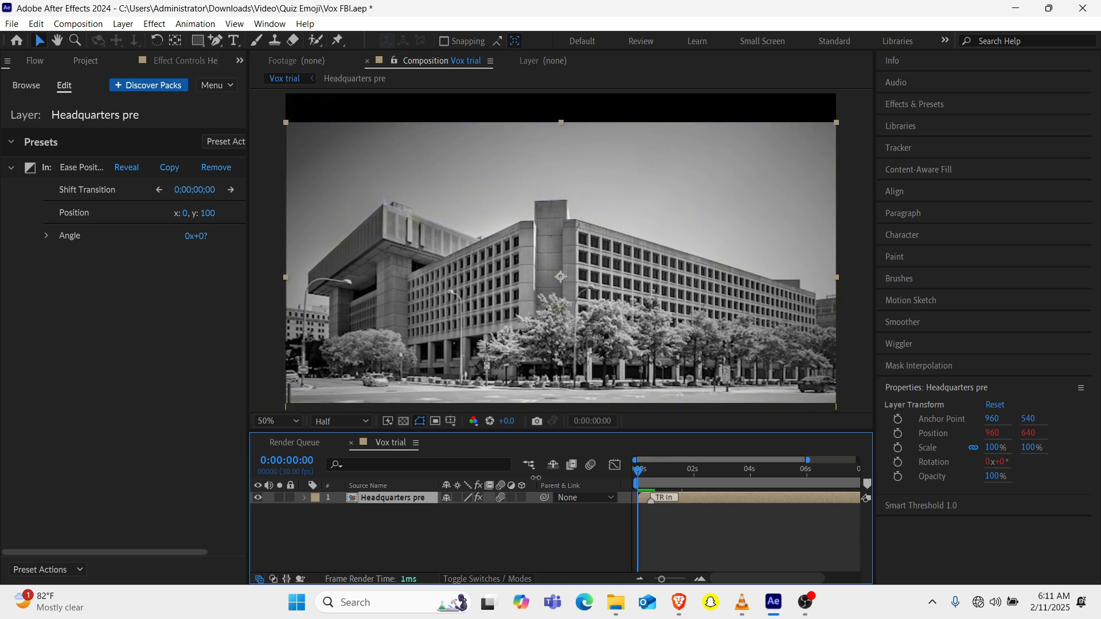
pyautogui.press('space')
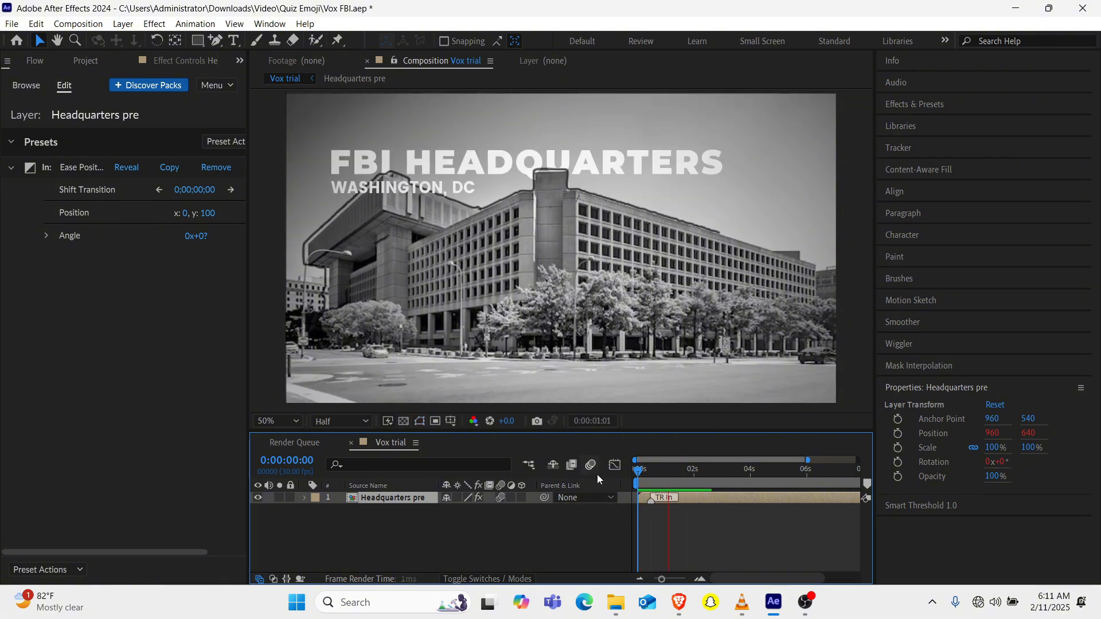
pyautogui.press('space')
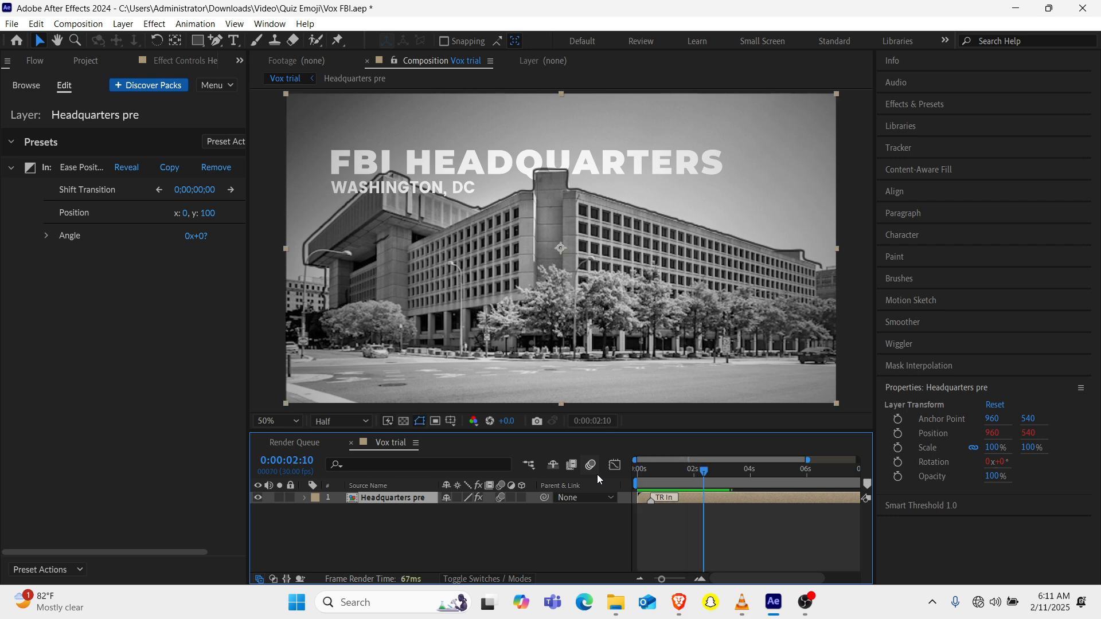